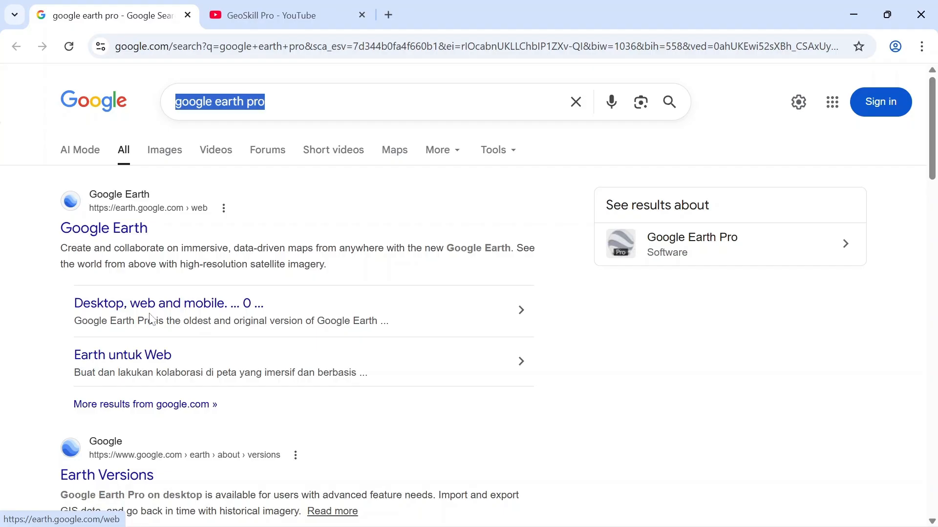
Step: Open the Earth Versions page from the search results and look over the web version section
{"action": "left_click", "coordinate": [131, 481]}
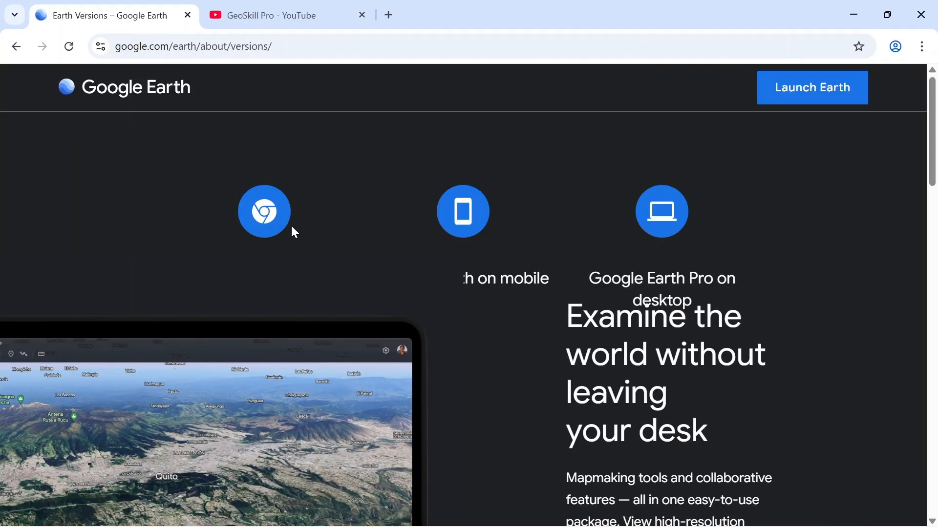
{"action": "scroll", "coordinate": [467, 230], "scroll_direction": "down", "scroll_amount": 9}
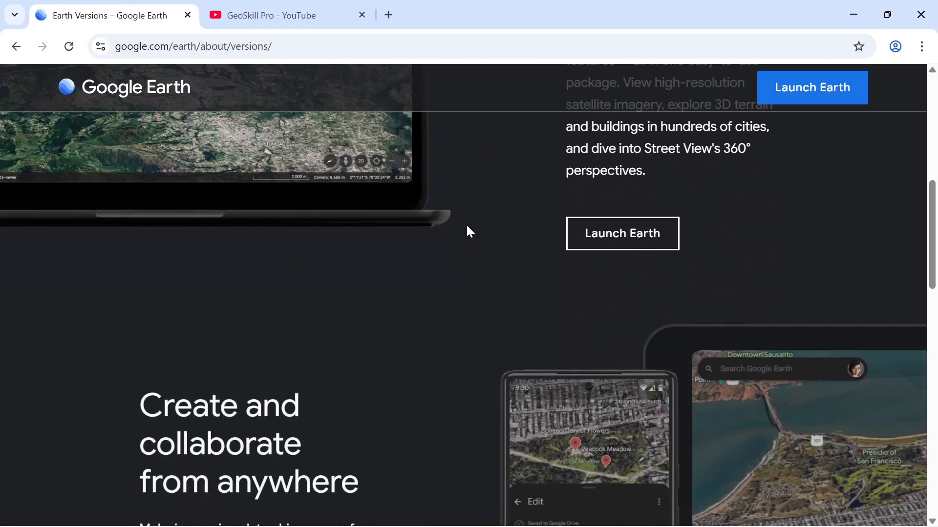
{"action": "scroll", "coordinate": [572, 191], "scroll_direction": "up", "scroll_amount": 3}
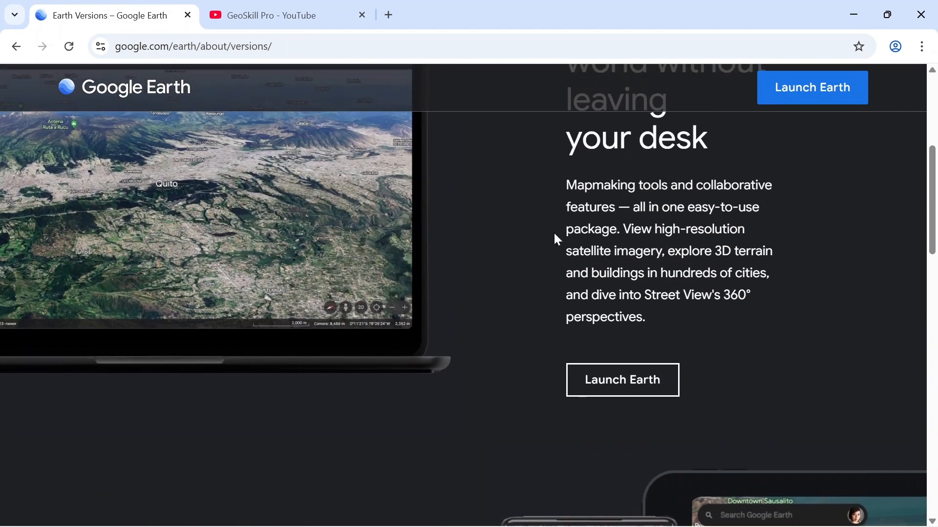
Step: Launch the web version of Google Earth and return to the versions page
{"action": "left_click", "coordinate": [595, 386]}
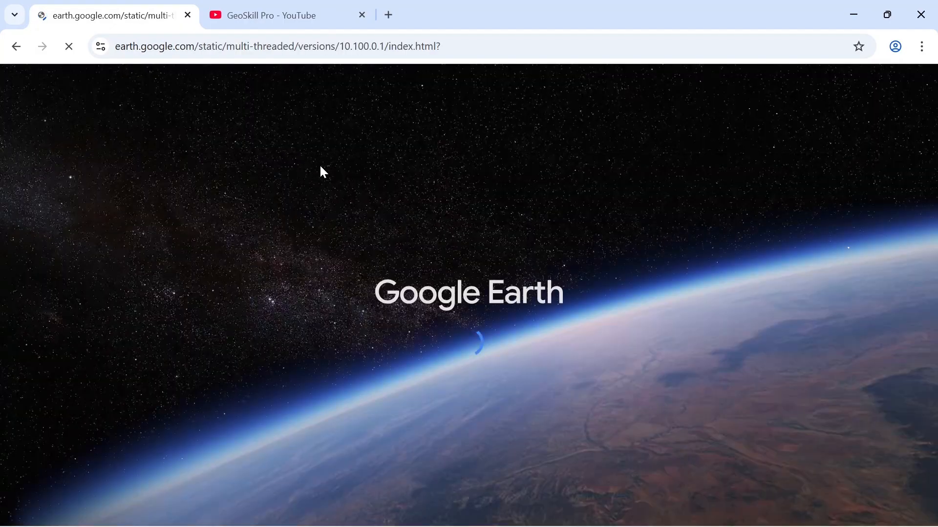
{"action": "left_click", "coordinate": [16, 46]}
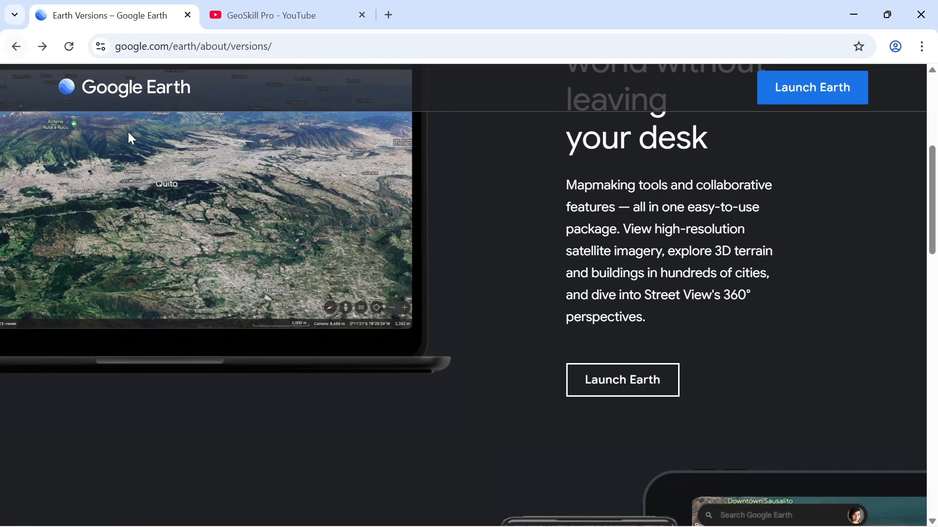
Step: Download Google Earth Pro for desktop, accepting its terms with usage statistics left enabled
{"action": "scroll", "coordinate": [575, 226], "scroll_direction": "down", "scroll_amount": 15}
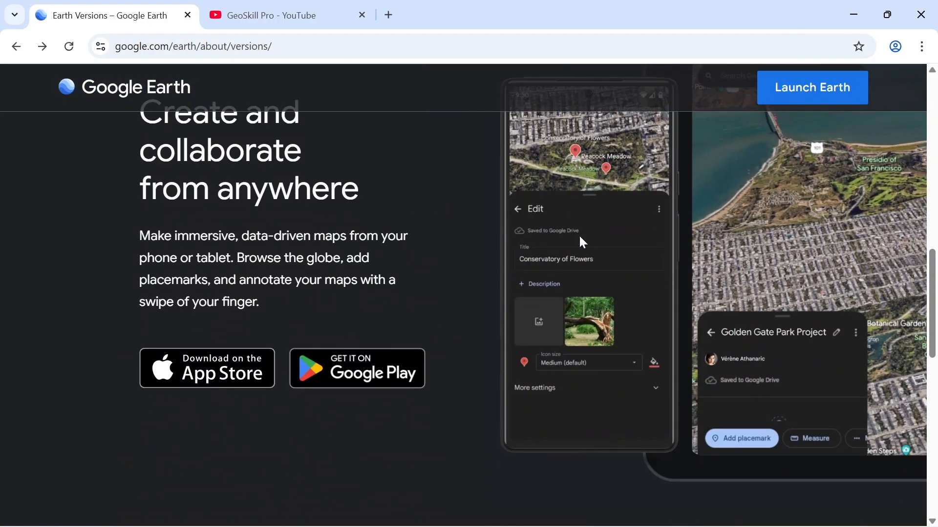
{"action": "scroll", "coordinate": [581, 239], "scroll_direction": "down", "scroll_amount": 1}
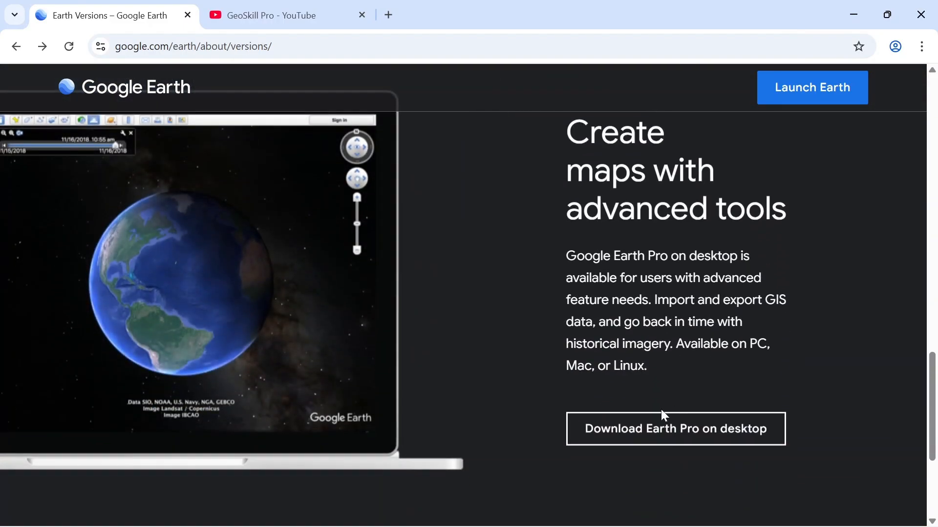
{"action": "left_click", "coordinate": [680, 432]}
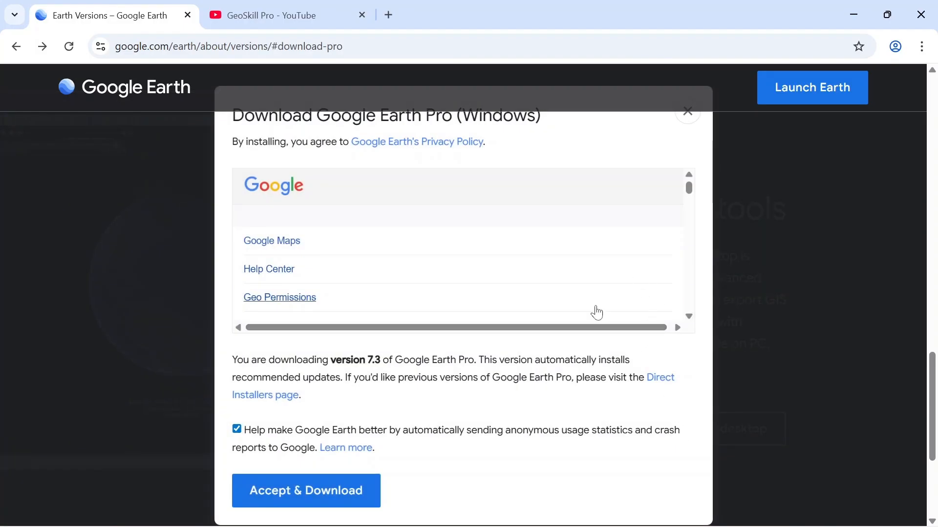
{"action": "left_click", "coordinate": [341, 492]}
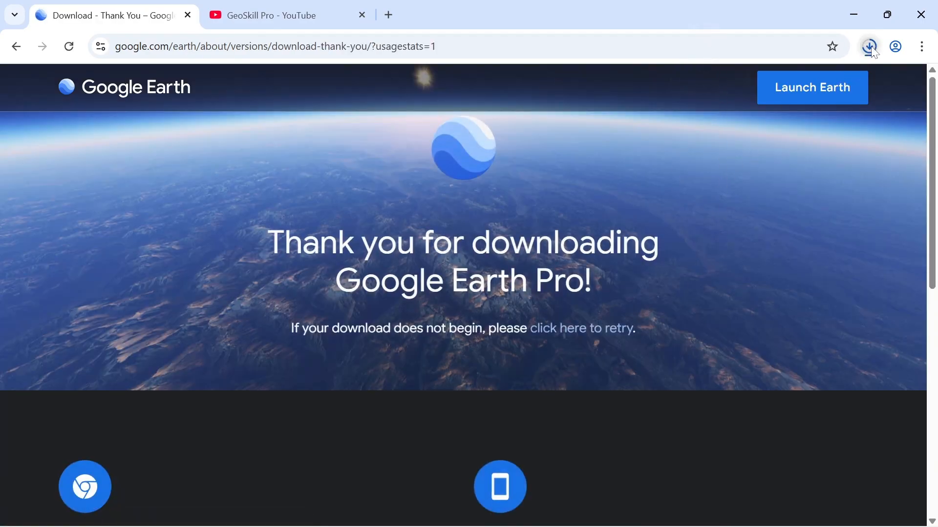
Step: Run the downloaded GoogleEarthProSetup (2).exe installer and close it once the installation finishes
{"action": "left_click", "coordinate": [869, 46]}
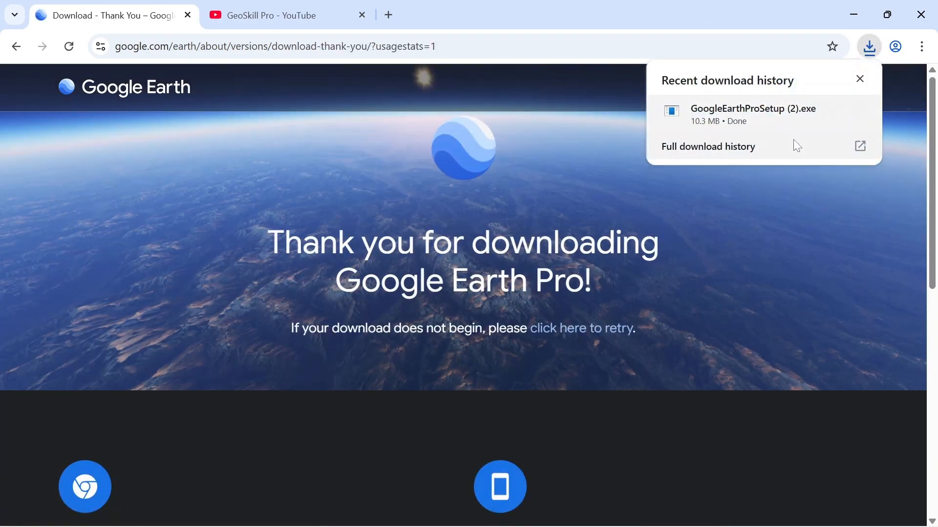
{"action": "left_click", "coordinate": [744, 121]}
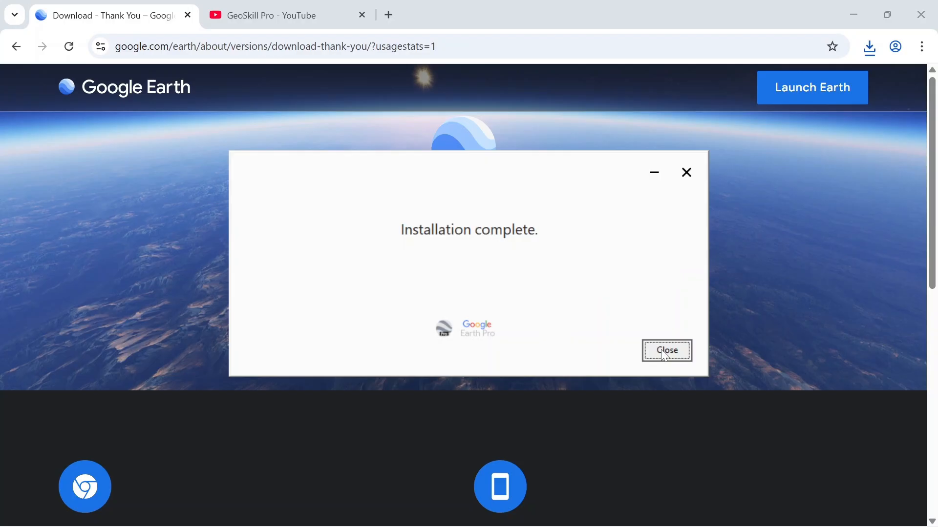
{"action": "left_click", "coordinate": [665, 352]}
{"action": "scroll", "coordinate": [575, 359], "scroll_direction": "down", "scroll_amount": 10}
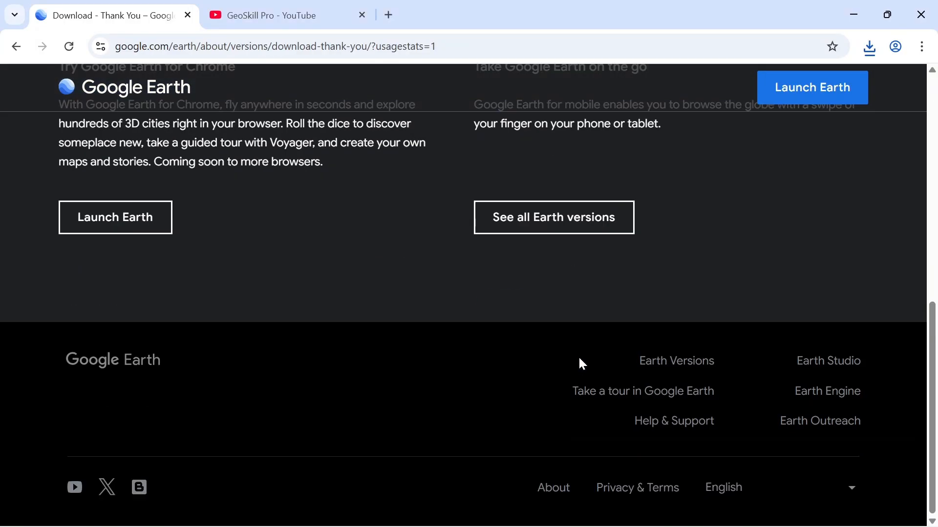
{"action": "scroll", "coordinate": [579, 349], "scroll_direction": "up", "scroll_amount": 6}
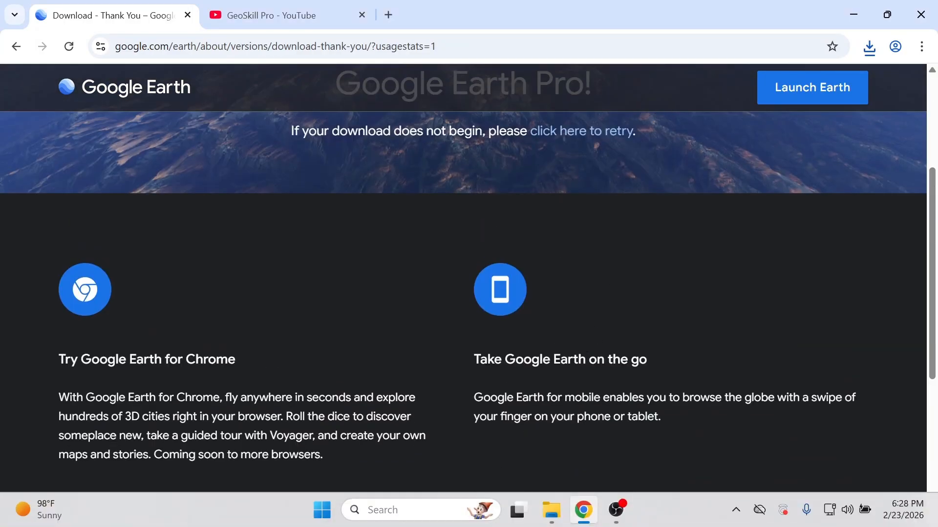
Step: Find Google Earth Pro with the Windows search for "goo", launch it and dismiss the start-up tips
{"action": "left_click", "coordinate": [395, 518]}
{"action": "type", "text": "goo"}
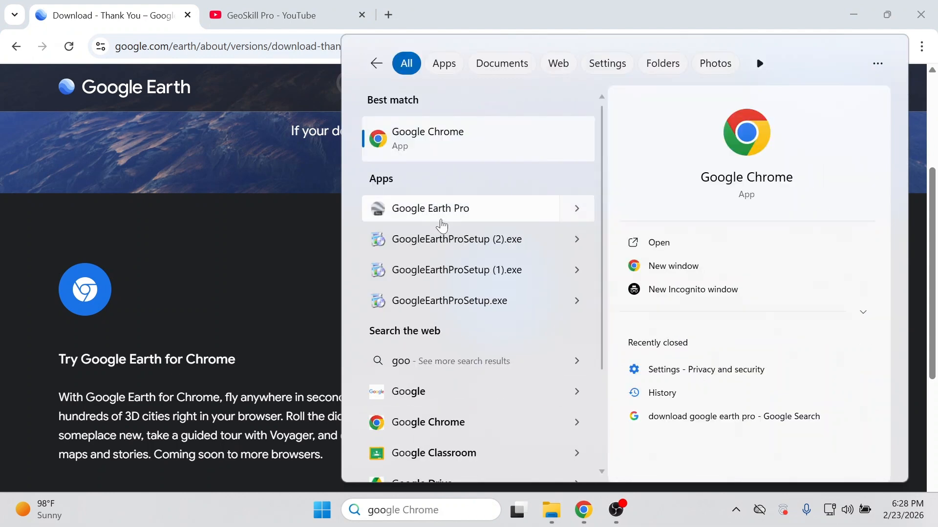
{"action": "left_click", "coordinate": [441, 217]}
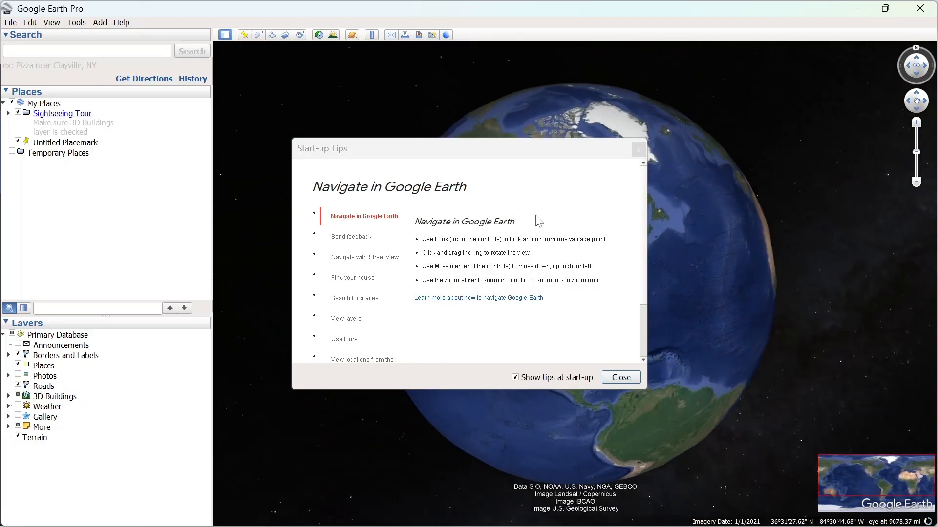
{"action": "left_click", "coordinate": [617, 381]}
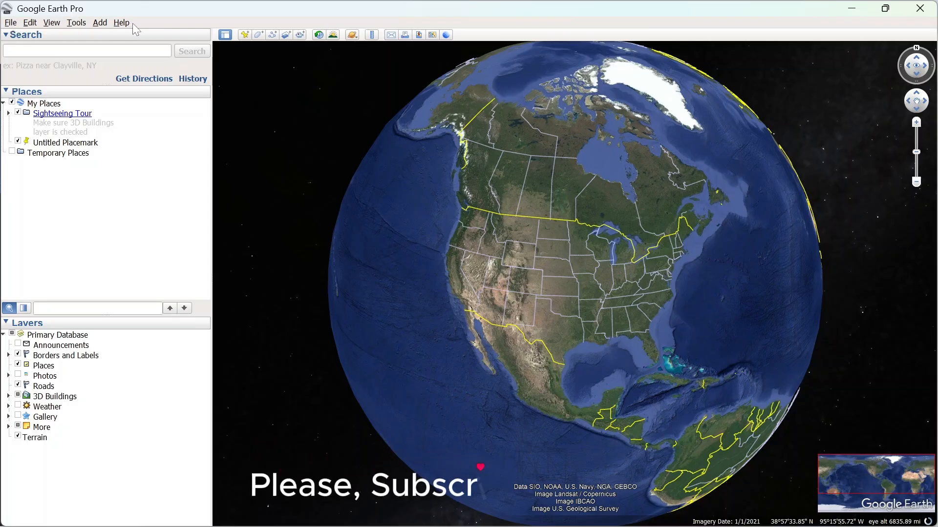
{"action": "left_click", "coordinate": [9, 23]}
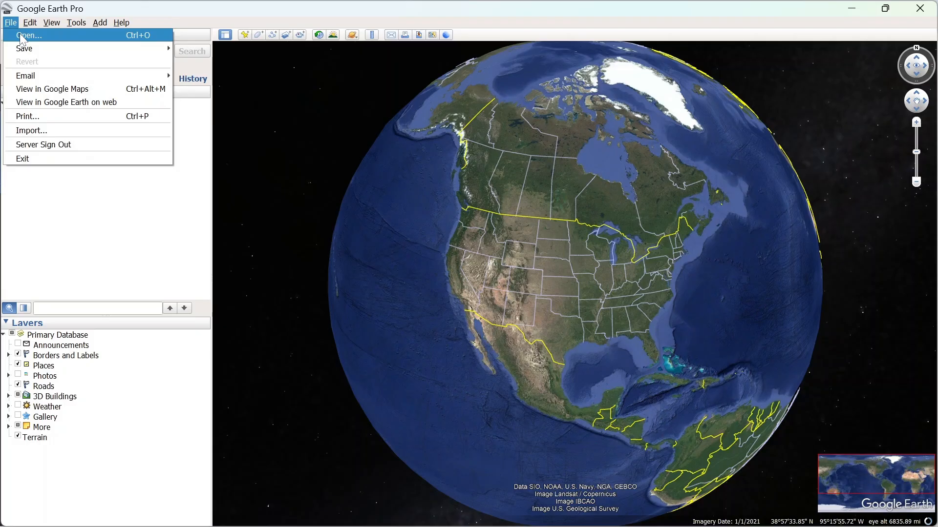
{"action": "mouse_move", "coordinate": [30, 48]}
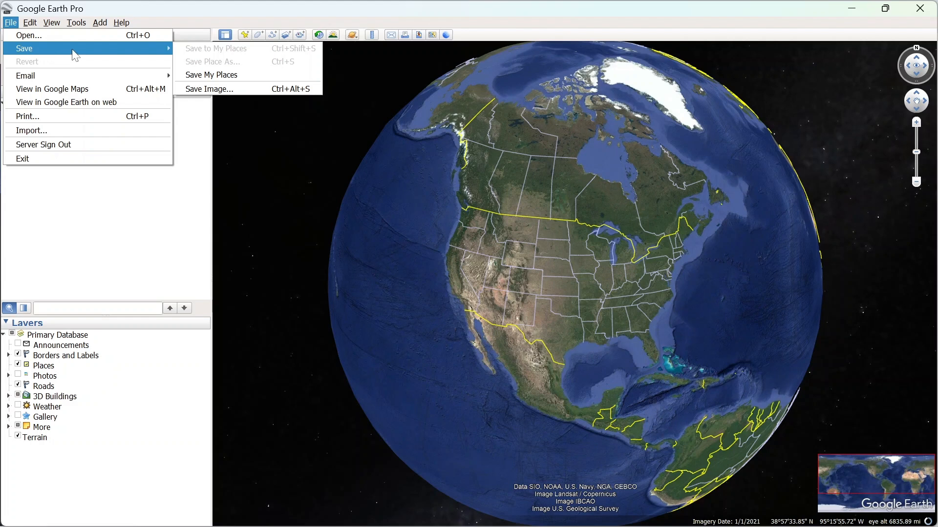
{"action": "mouse_move", "coordinate": [51, 81]}
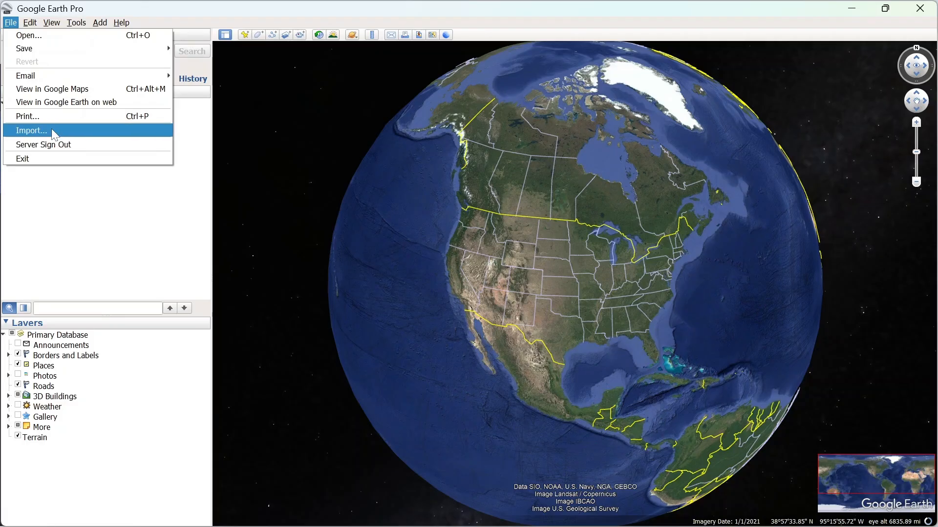
{"action": "mouse_move", "coordinate": [28, 27]}
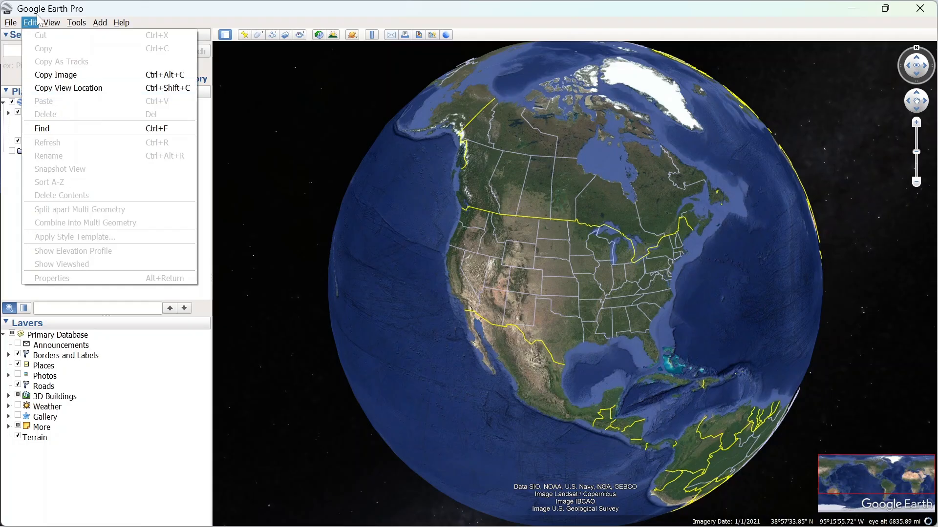
{"action": "left_click", "coordinate": [51, 22]}
{"action": "left_click", "coordinate": [51, 23]}
{"action": "left_click", "coordinate": [50, 23]}
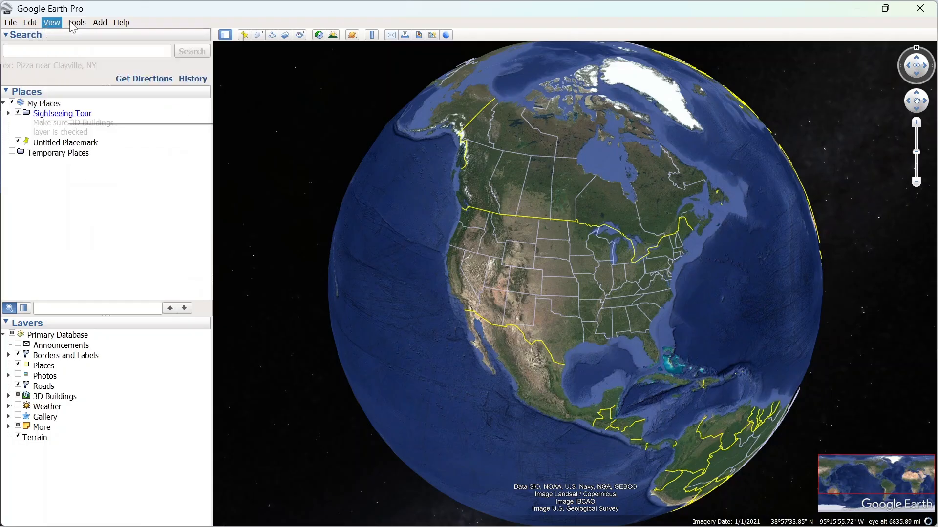
Step: Hide the toolbar above the globe and show it again
{"action": "left_click", "coordinate": [53, 23]}
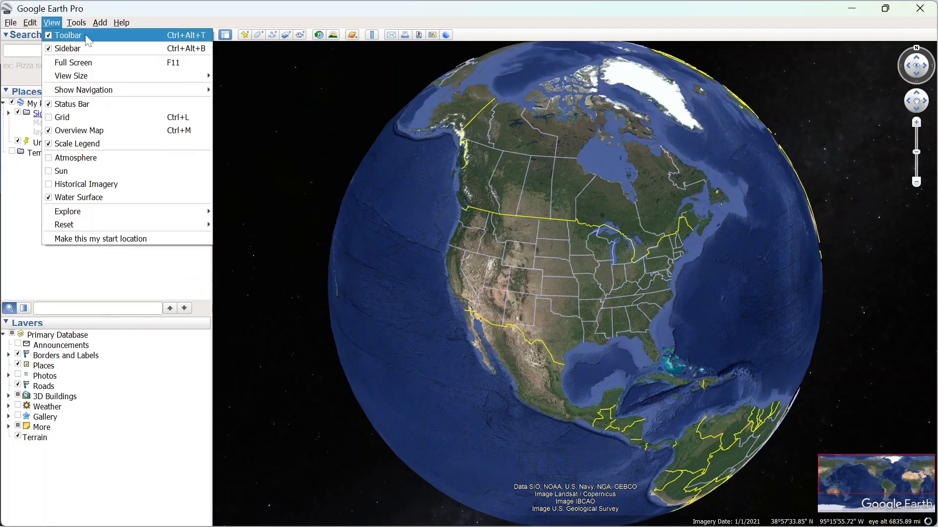
{"action": "left_click", "coordinate": [50, 37]}
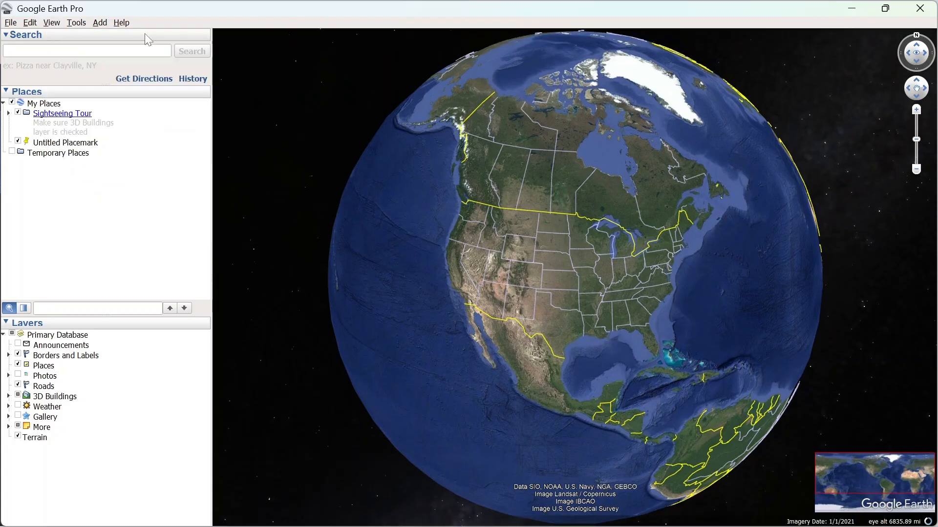
{"action": "left_click", "coordinate": [53, 23]}
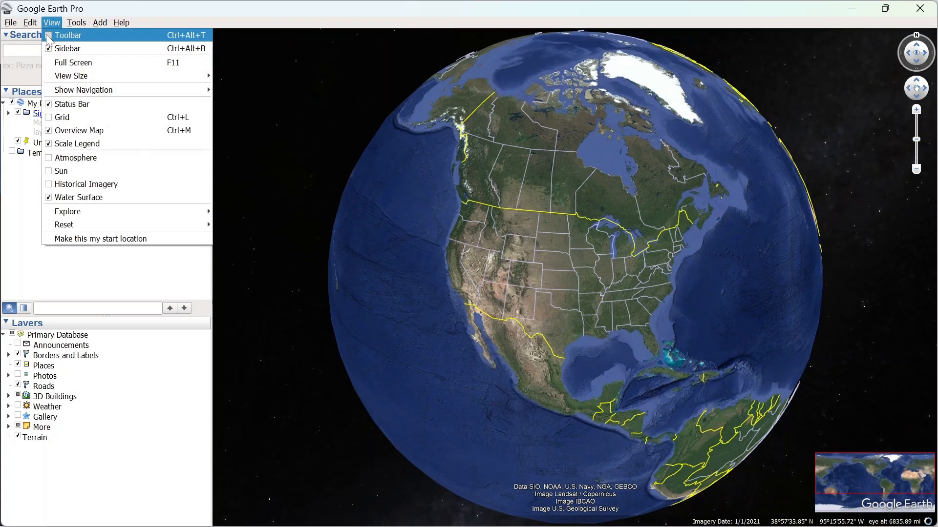
{"action": "left_click", "coordinate": [49, 37]}
{"action": "left_click", "coordinate": [52, 22]}
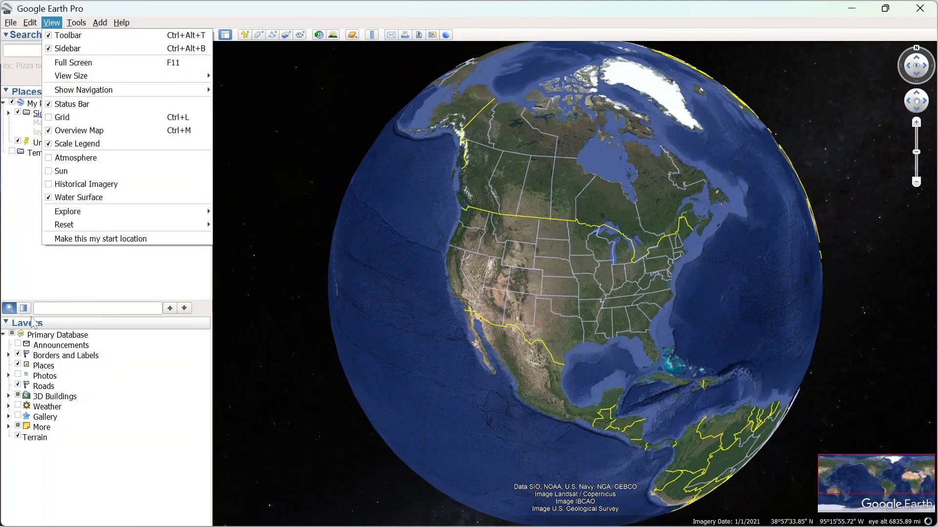
{"action": "left_click", "coordinate": [255, 274]}
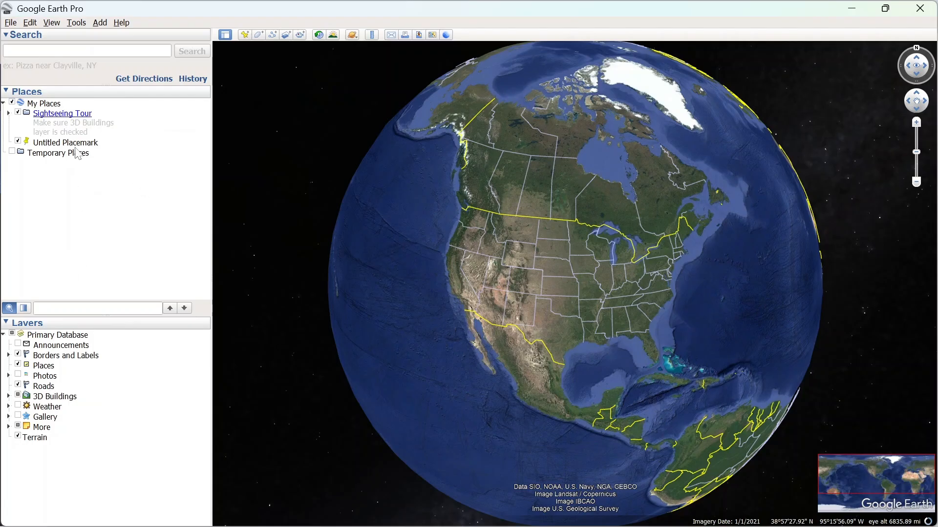
Step: Hide the sidebar with the search, places and layers, and restore it
{"action": "left_click", "coordinate": [51, 23]}
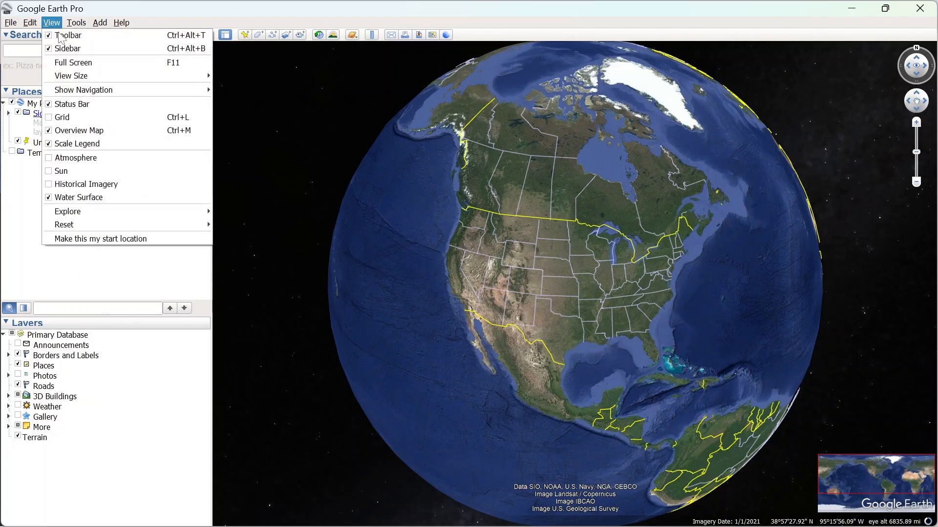
{"action": "left_click", "coordinate": [52, 57]}
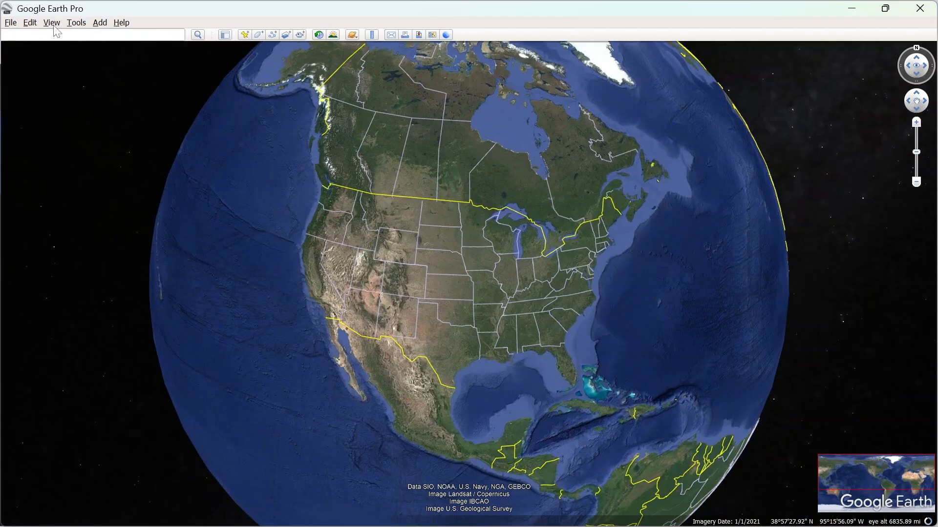
{"action": "left_click", "coordinate": [51, 23]}
{"action": "left_click", "coordinate": [50, 49]}
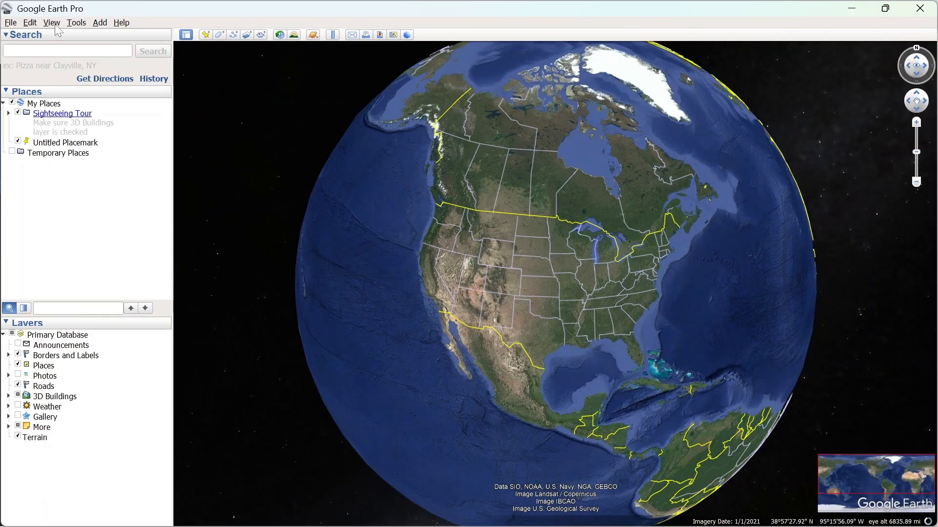
Step: Switch Google Earth Pro to full-screen display
{"action": "left_click", "coordinate": [51, 22]}
{"action": "left_click", "coordinate": [65, 64]}
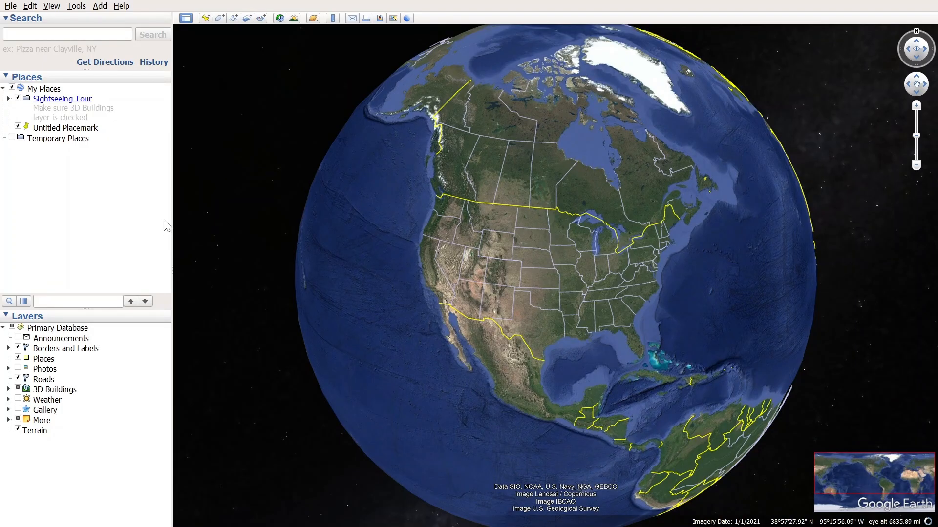
Step: Turn off the status bar beneath the globe and turn it back on
{"action": "left_click", "coordinate": [51, 6]}
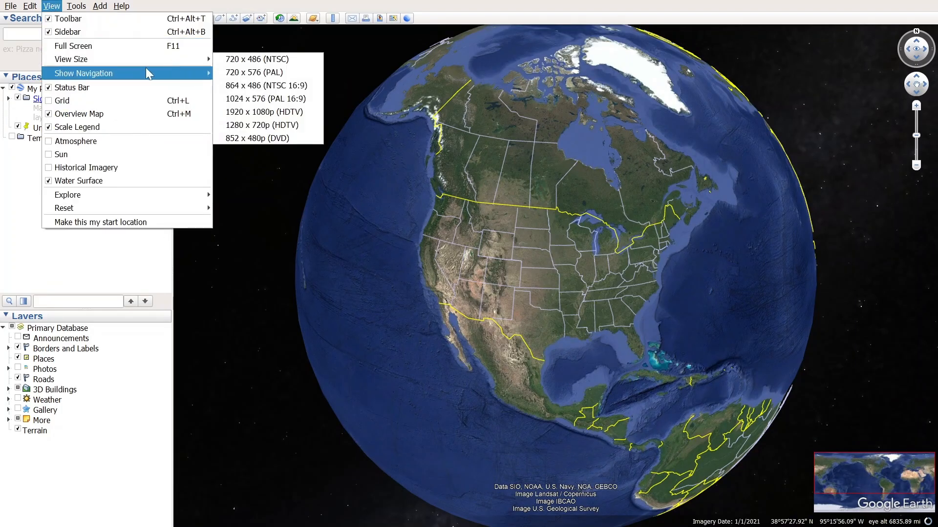
{"action": "mouse_move", "coordinate": [157, 69]}
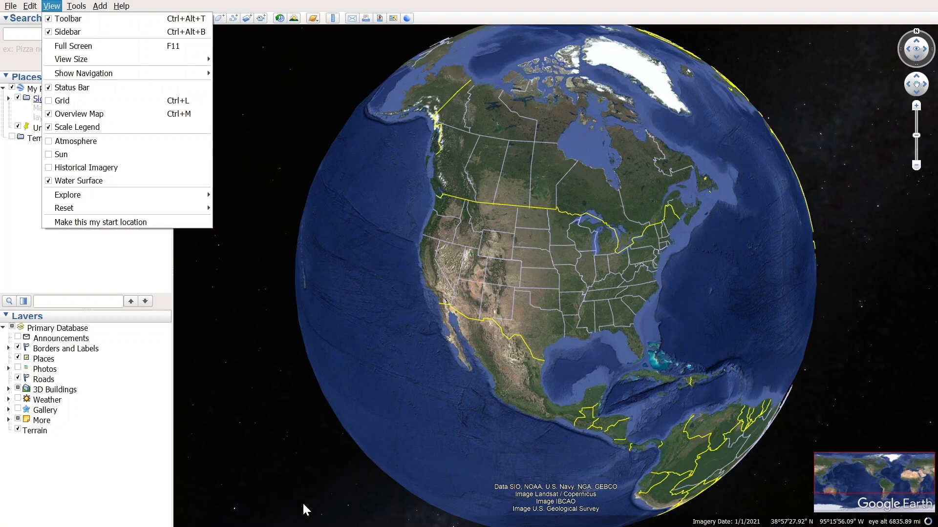
{"action": "left_click", "coordinate": [51, 87]}
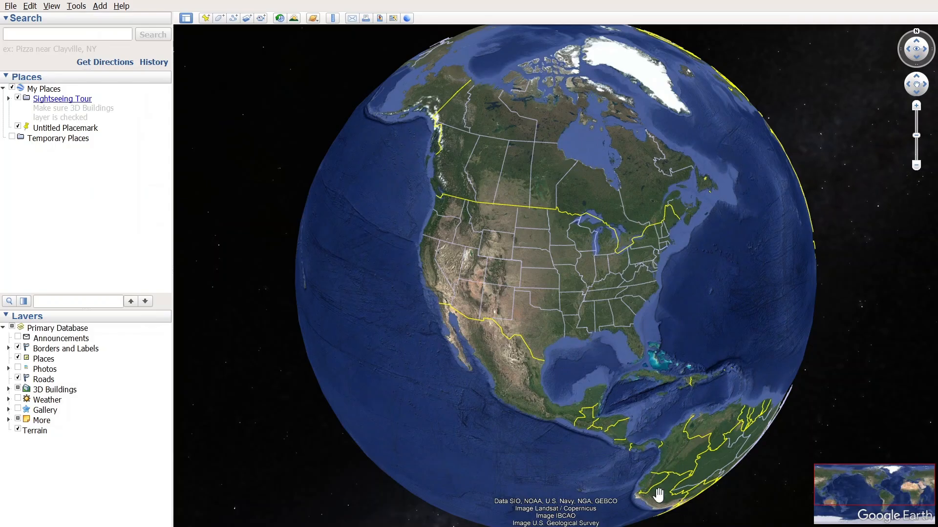
{"action": "left_click", "coordinate": [52, 7]}
{"action": "left_click", "coordinate": [50, 88]}
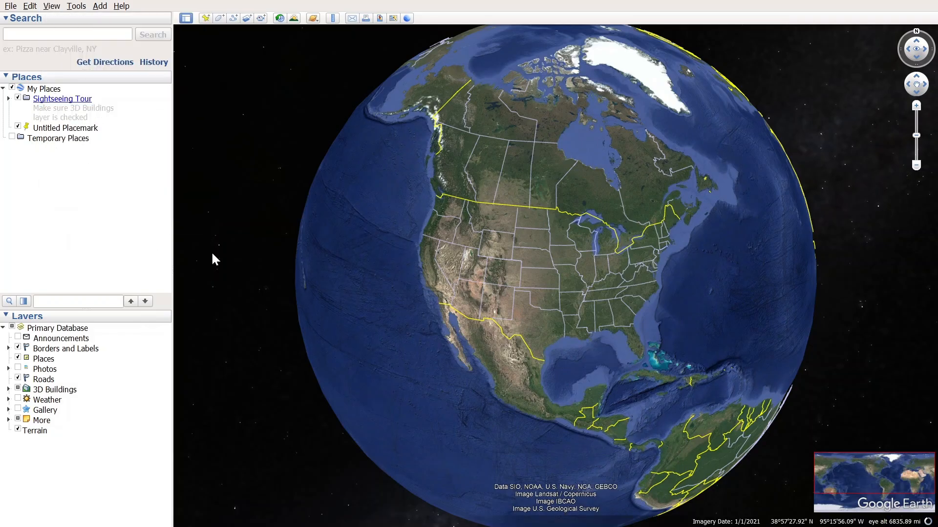
Step: Turn off the scale legend on the globe view and turn it back on
{"action": "left_click", "coordinate": [51, 7]}
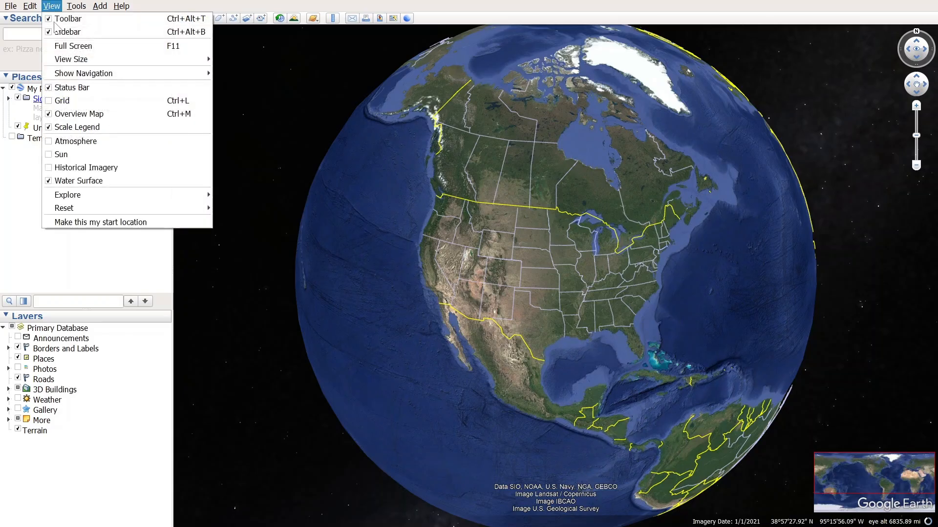
{"action": "left_click", "coordinate": [51, 129]}
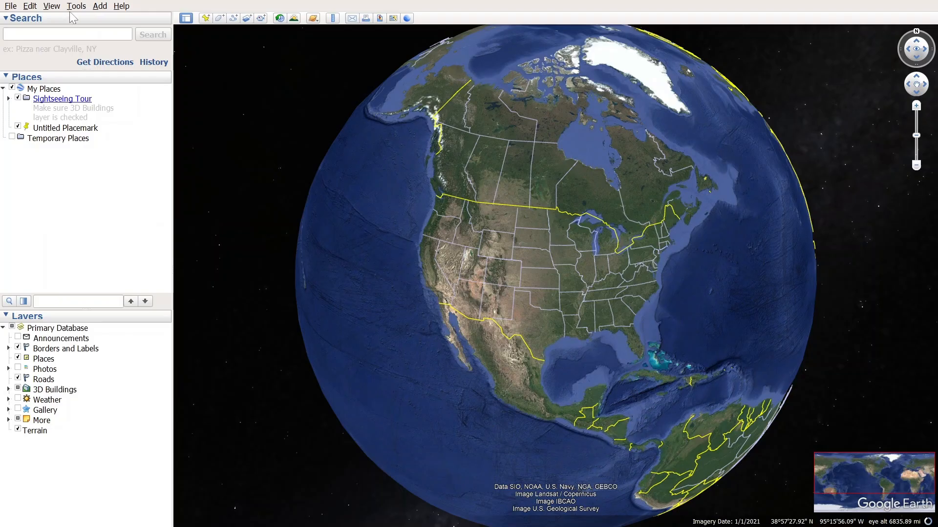
{"action": "left_click", "coordinate": [50, 6]}
{"action": "left_click", "coordinate": [53, 129]}
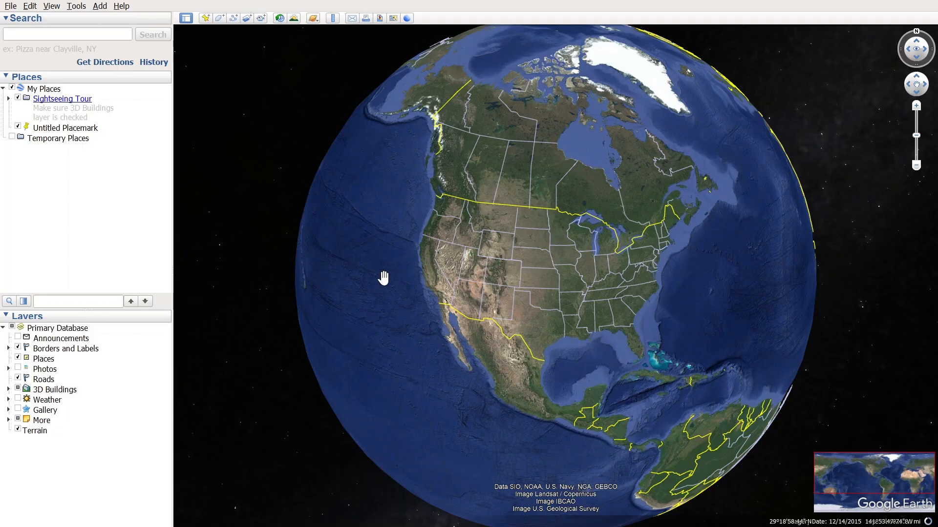
{"action": "left_click", "coordinate": [51, 6]}
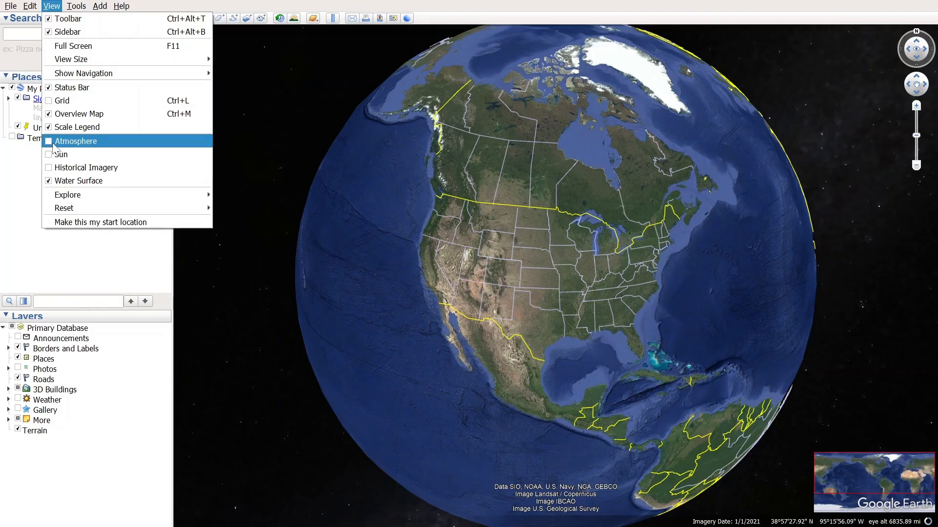
{"action": "left_click", "coordinate": [251, 266]}
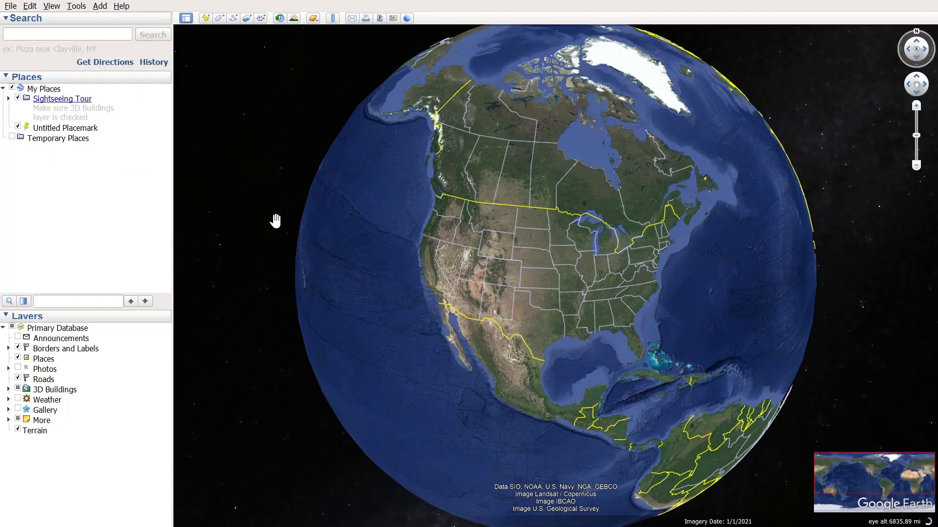
Step: Search for Lagos, Nigeria, using the suggested place, and fly to it
{"action": "left_click", "coordinate": [5, 34]}
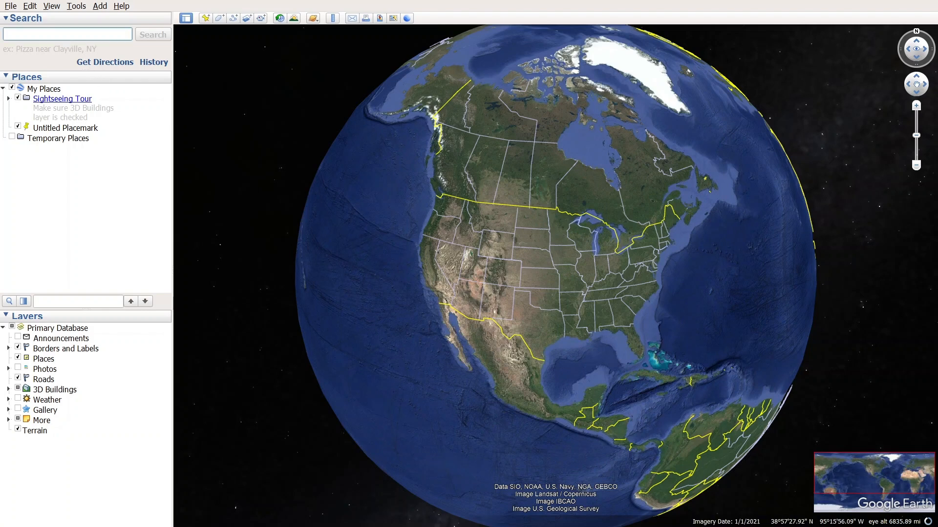
{"action": "type", "text": "Lagos"}
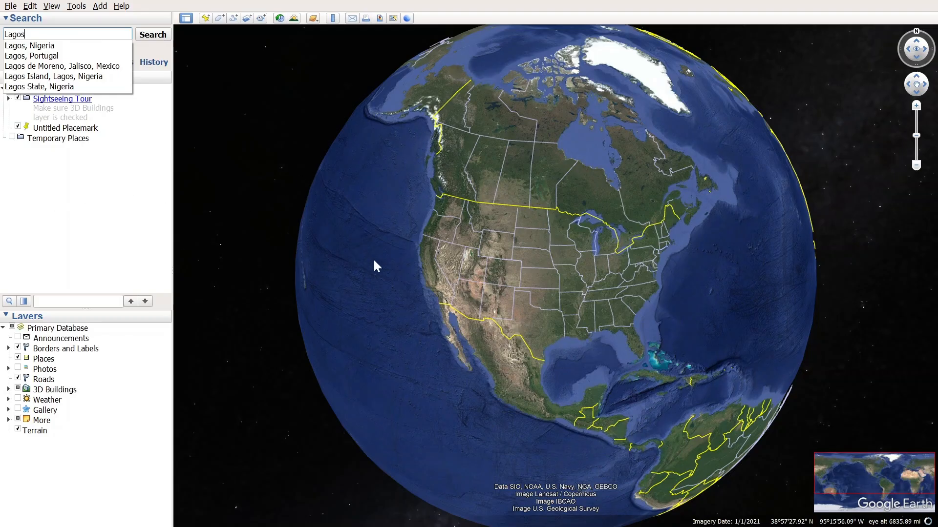
{"action": "left_click", "coordinate": [54, 46]}
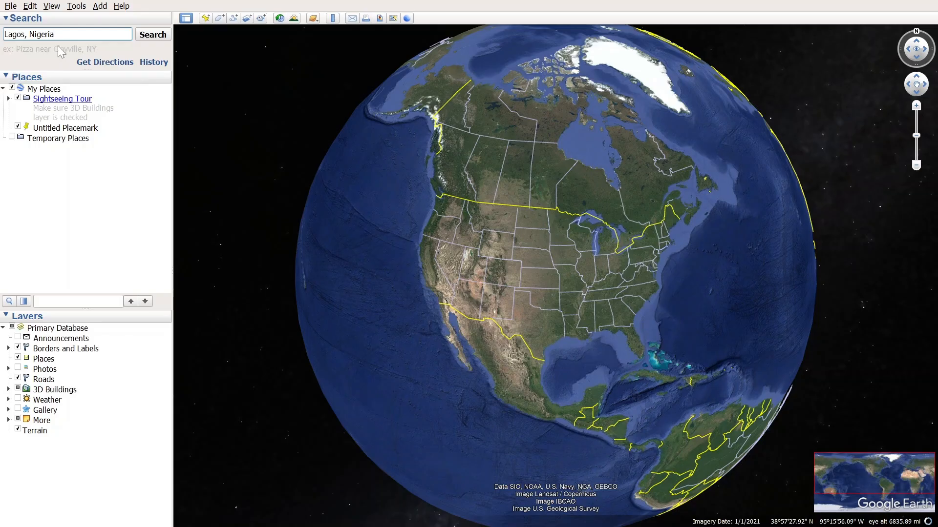
{"action": "left_click", "coordinate": [151, 35]}
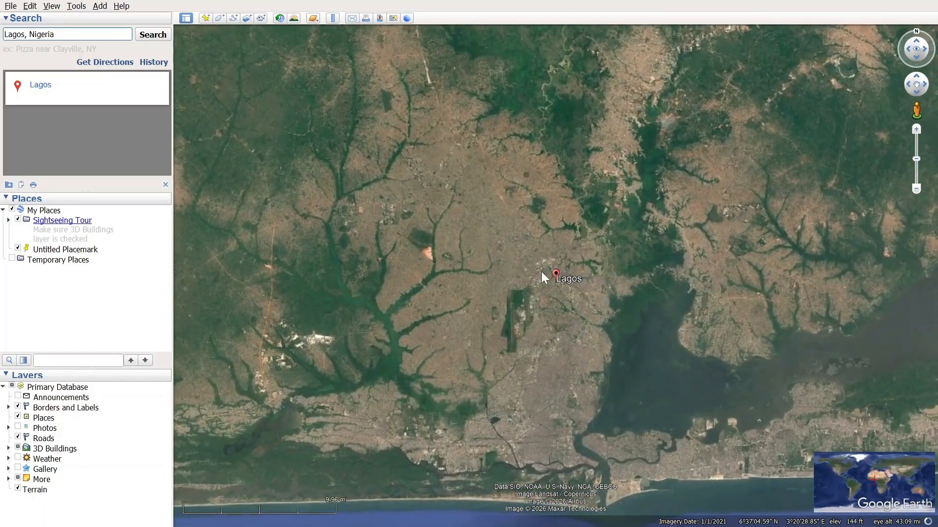
Step: Zoom in from the Lagos overview to the industrial buildings along Cocoa Industries Rd
{"action": "double_click", "coordinate": [540, 272]}
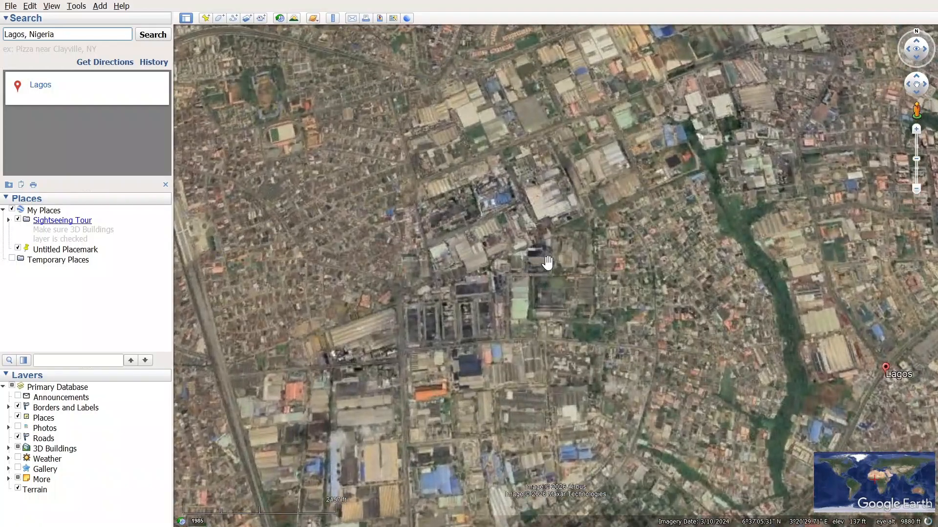
{"action": "left_click_drag", "start_coordinate": [527, 218], "coordinate": [550, 266]}
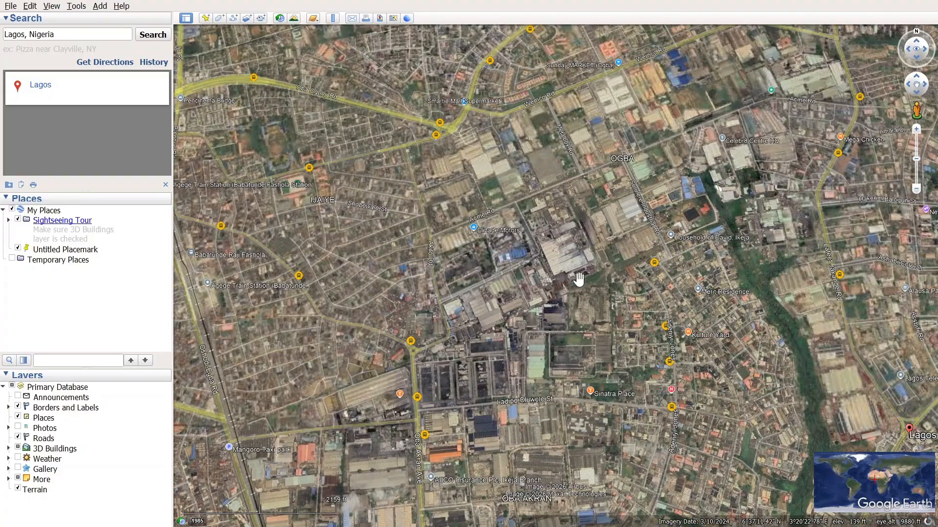
{"action": "double_click", "coordinate": [589, 303]}
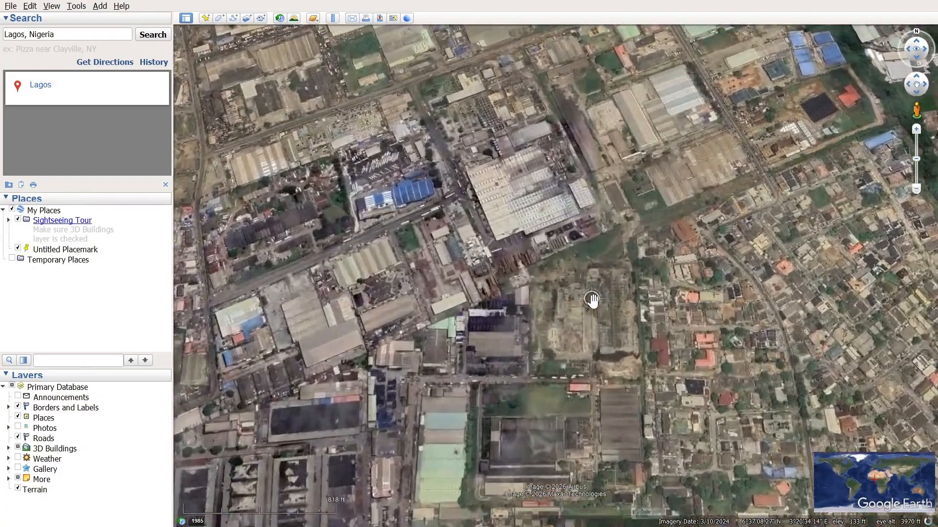
{"action": "left_click_drag", "start_coordinate": [517, 313], "coordinate": [589, 310]}
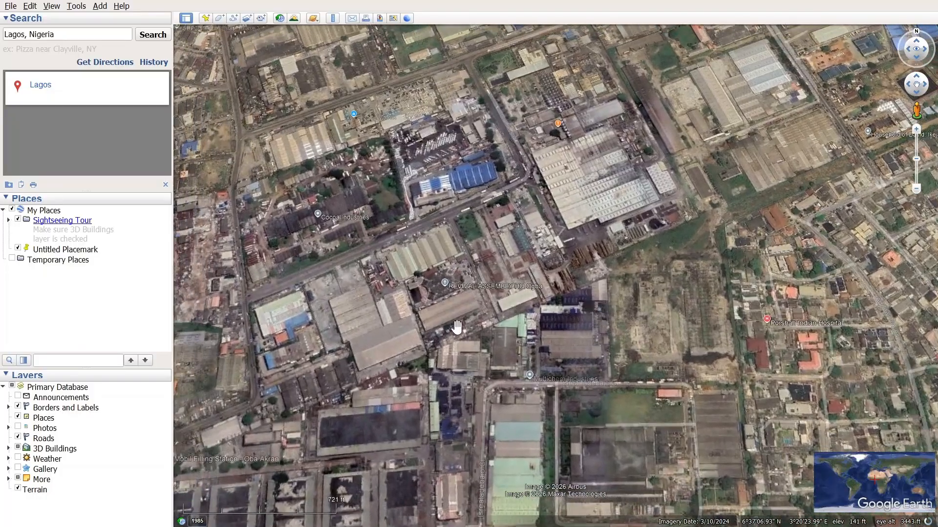
{"action": "left_click_drag", "start_coordinate": [457, 326], "coordinate": [518, 303]}
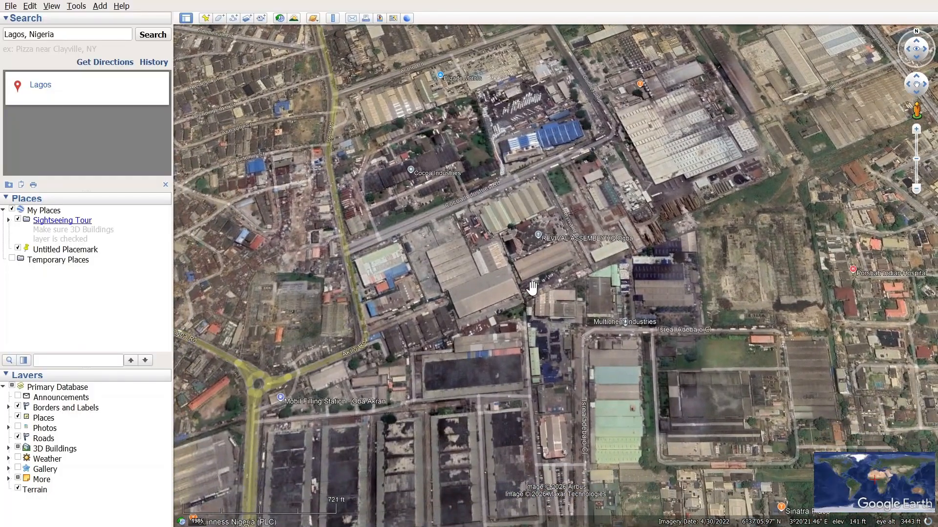
{"action": "scroll", "coordinate": [485, 237], "scroll_direction": "up", "scroll_amount": 3}
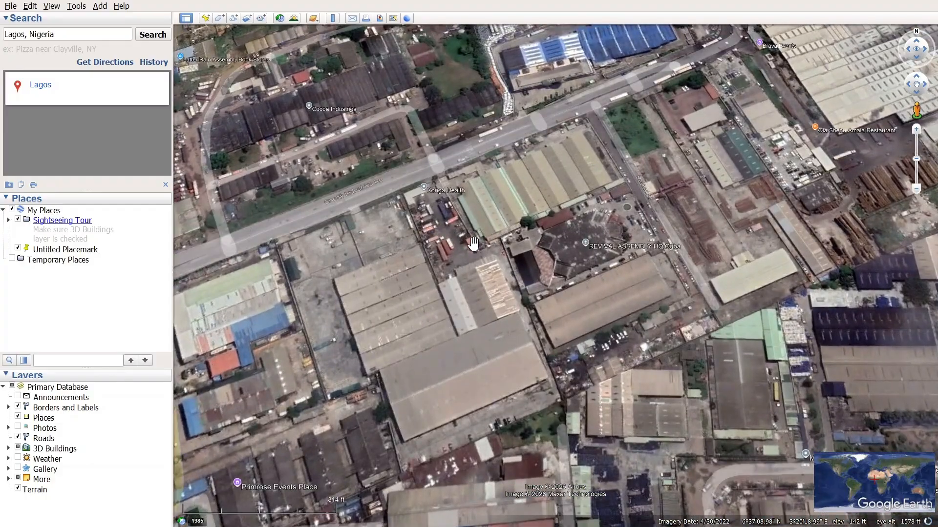
{"action": "left_click_drag", "start_coordinate": [456, 254], "coordinate": [518, 276]}
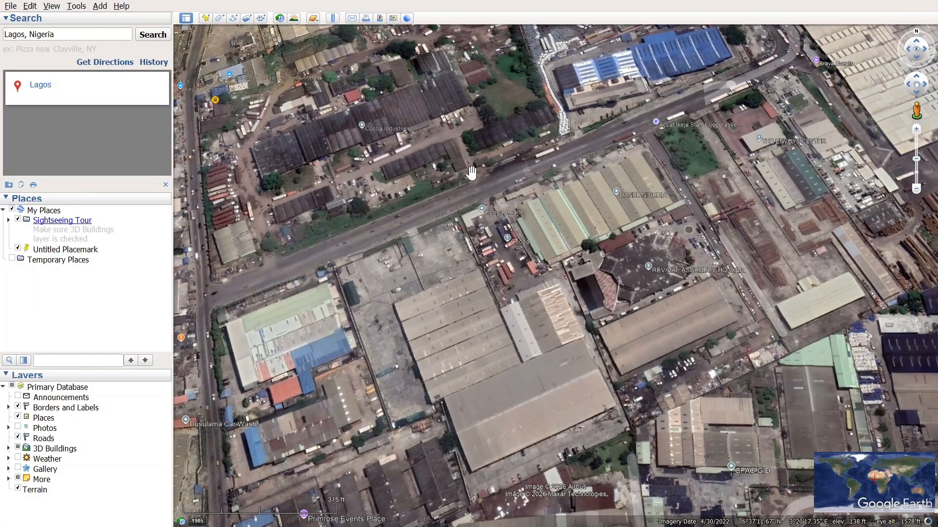
Step: Turn on the atmosphere display, view the area from farther out, and turn the atmosphere off again
{"action": "left_click", "coordinate": [51, 6]}
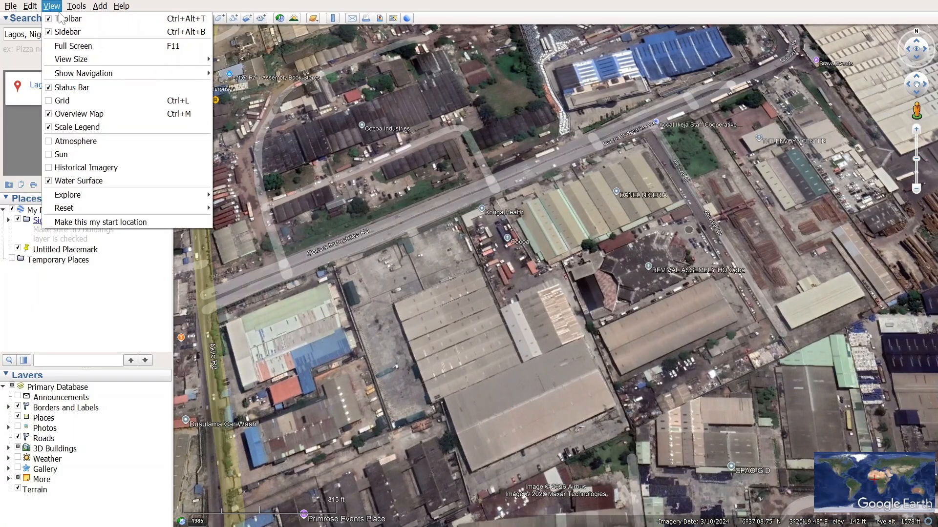
{"action": "left_click", "coordinate": [48, 143]}
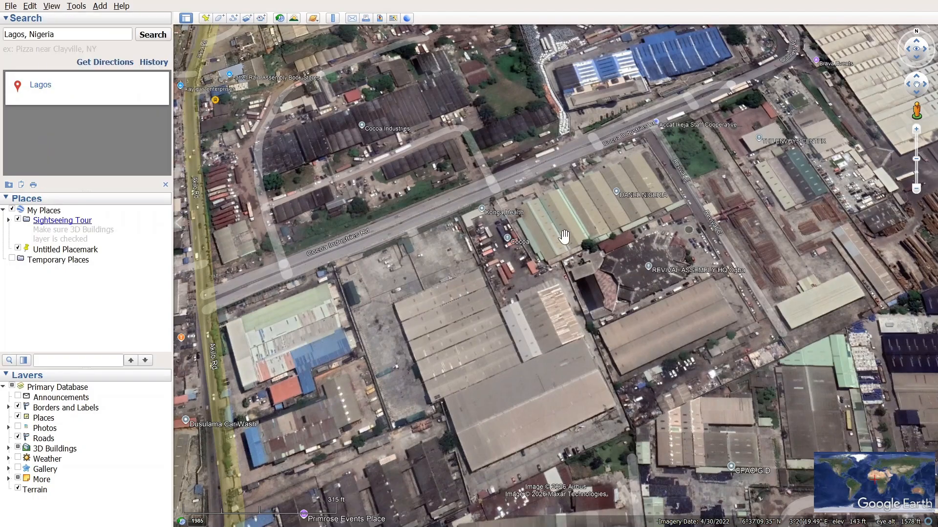
{"action": "scroll", "coordinate": [569, 233], "scroll_direction": "down", "scroll_amount": 3}
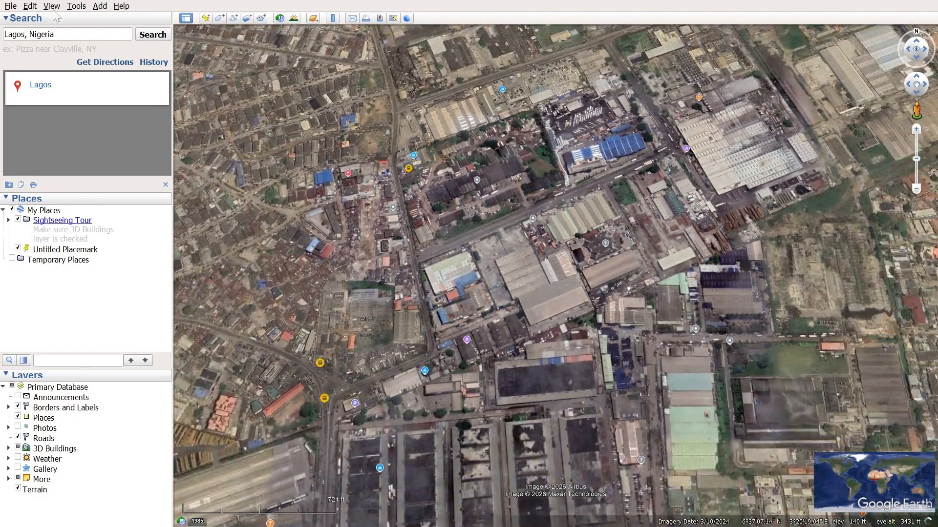
{"action": "left_click", "coordinate": [51, 5]}
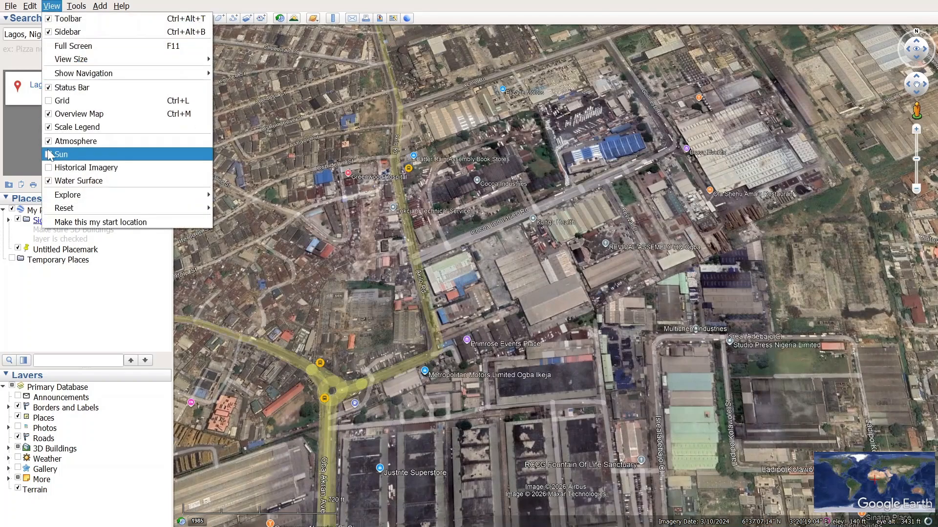
{"action": "left_click", "coordinate": [48, 143]}
Step: Turn on the Sun display over the Lagos imagery and turn it off again
{"action": "left_click", "coordinate": [56, 6]}
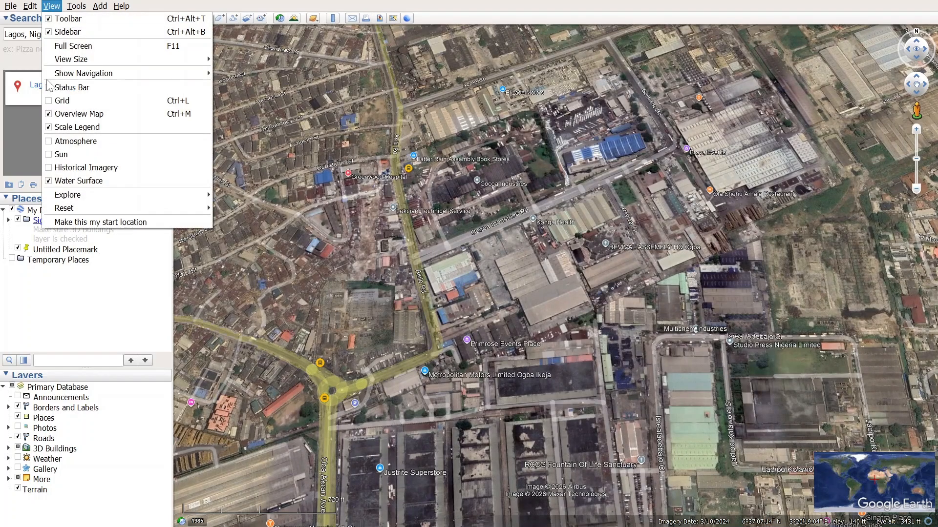
{"action": "left_click", "coordinate": [48, 153]}
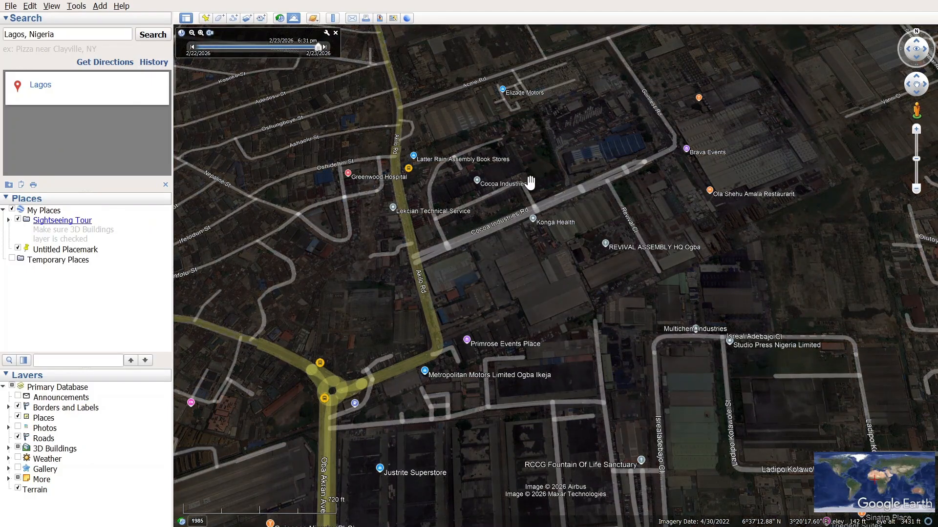
{"action": "left_click", "coordinate": [51, 5]}
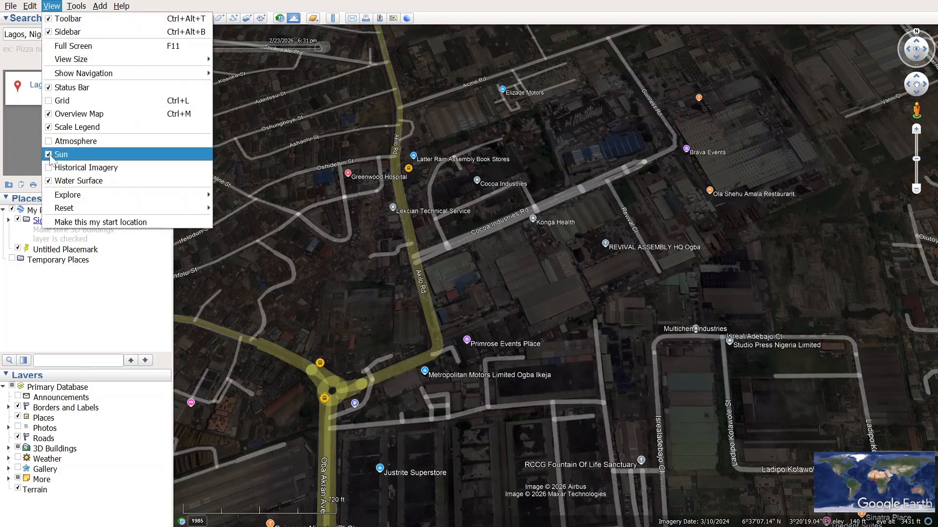
{"action": "left_click", "coordinate": [51, 154]}
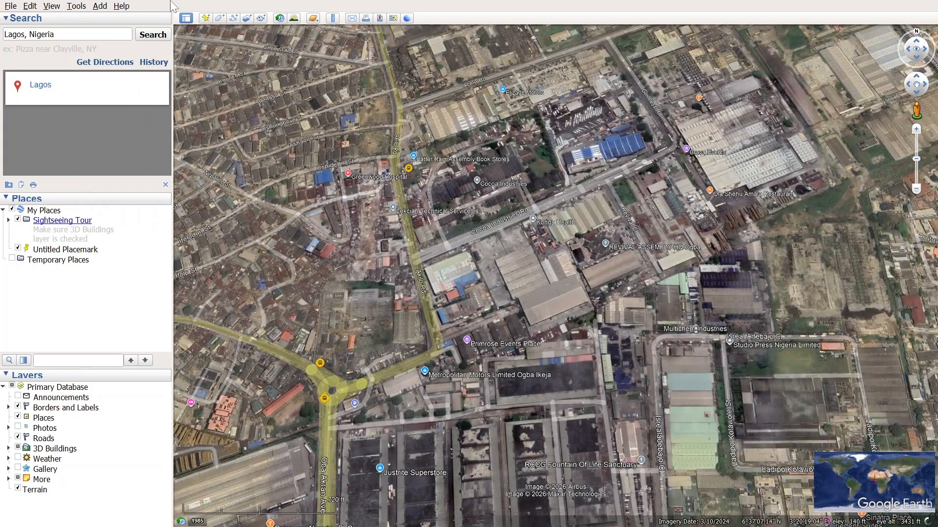
Step: Turn on historical imagery, set the timeline to 5/2016 and then 12/2019, and view the industrial buildings up close
{"action": "left_click", "coordinate": [55, 6]}
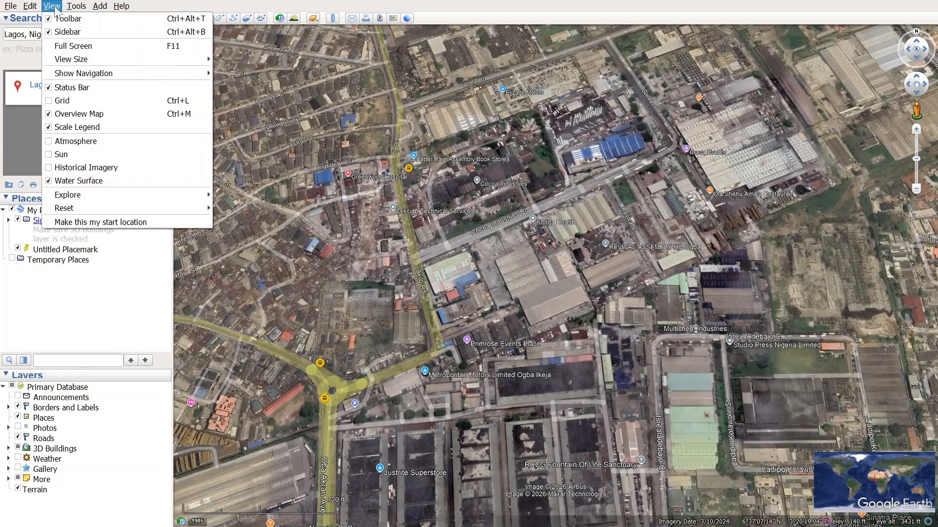
{"action": "left_click", "coordinate": [51, 167]}
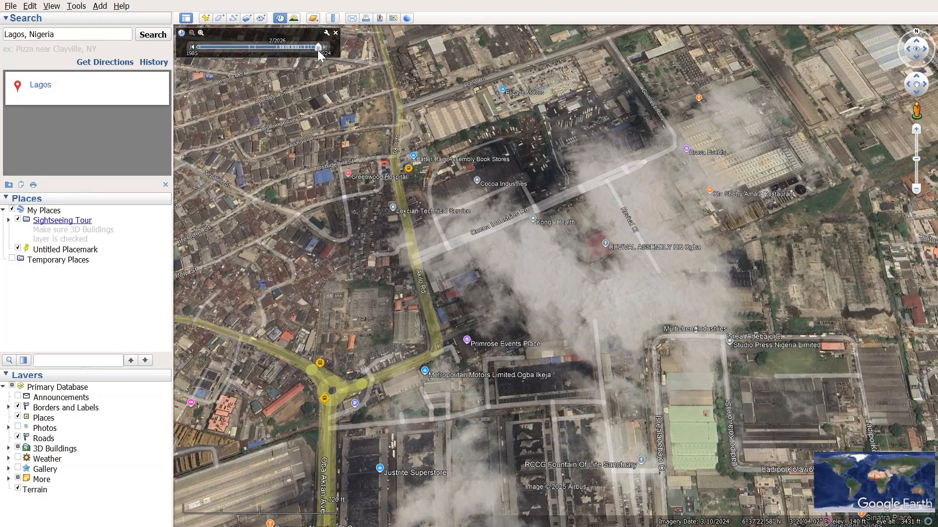
{"action": "left_click_drag", "start_coordinate": [318, 49], "coordinate": [293, 48]}
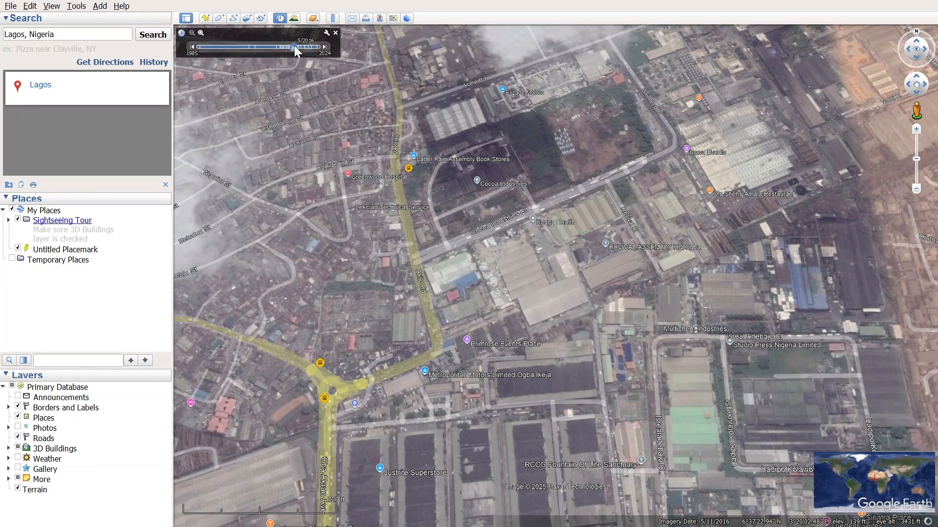
{"action": "left_click_drag", "start_coordinate": [299, 47], "coordinate": [304, 48]}
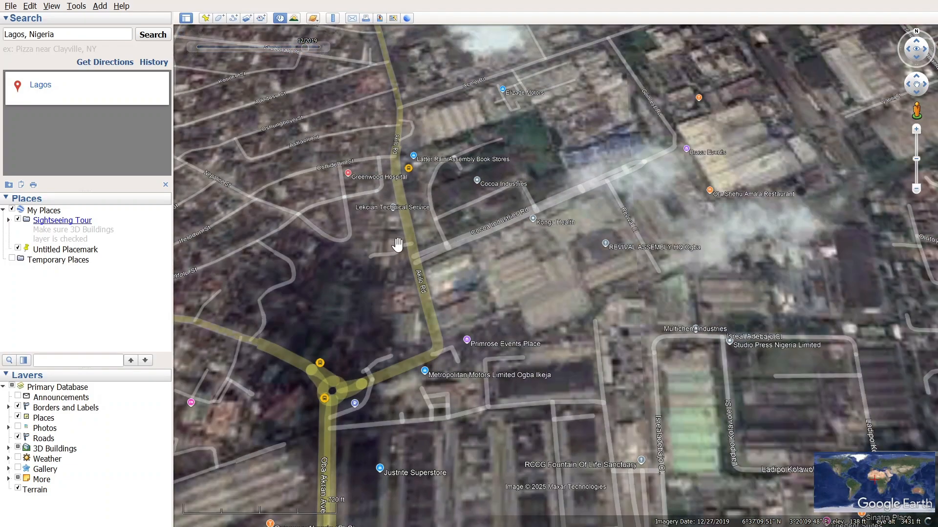
{"action": "double_click", "coordinate": [541, 252]}
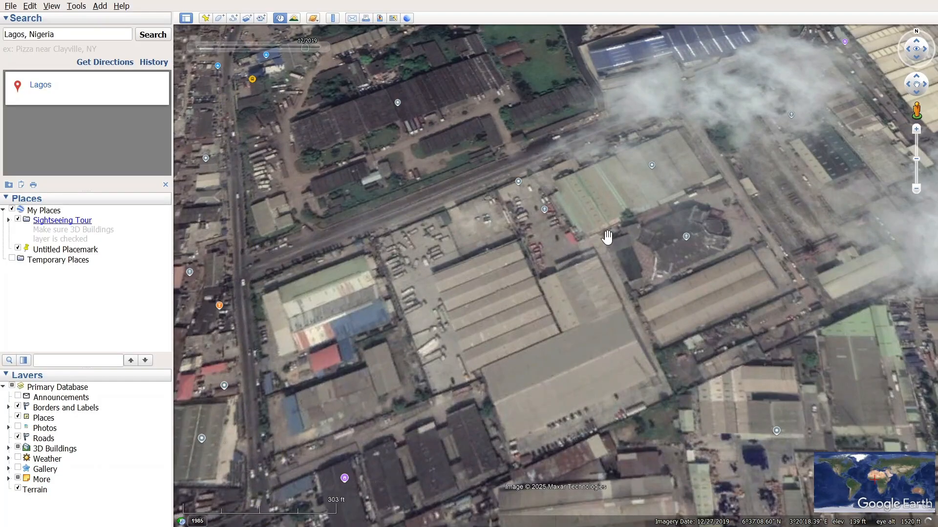
Step: Switch the explored body from Earth to Sky
{"action": "left_click", "coordinate": [52, 6]}
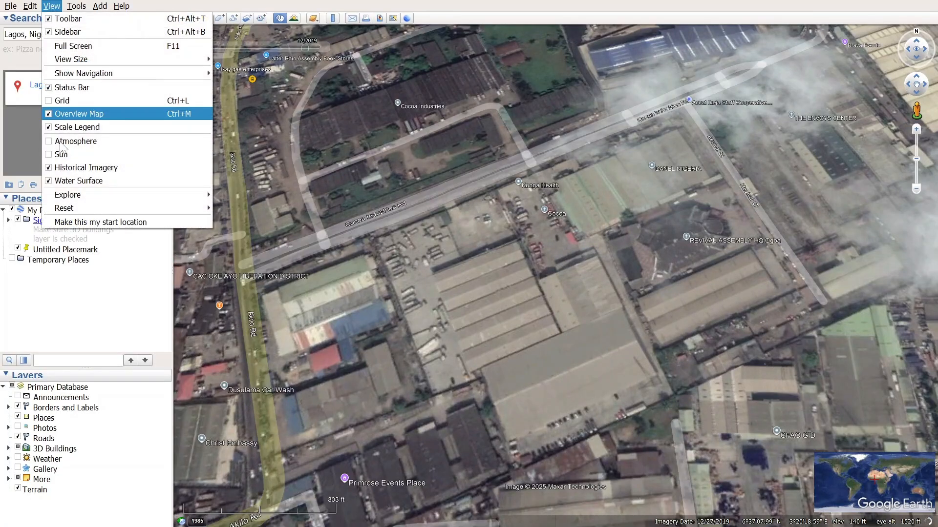
{"action": "mouse_move", "coordinate": [69, 198]}
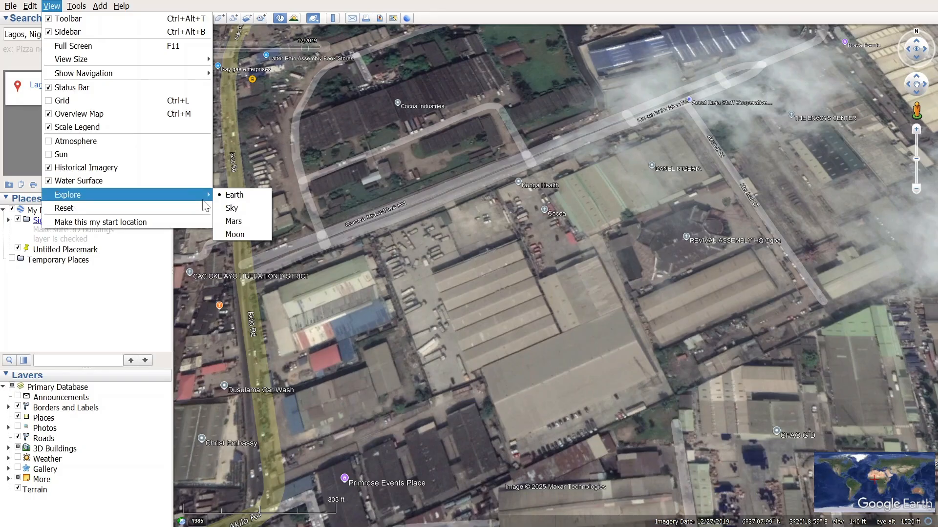
{"action": "left_click", "coordinate": [231, 209]}
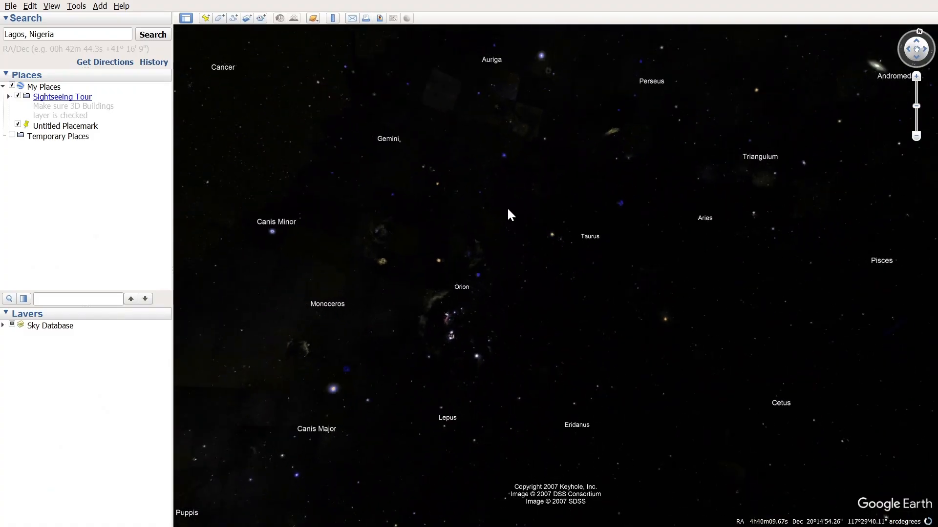
Step: Switch the explored body from Sky to Mars
{"action": "left_click", "coordinate": [52, 6]}
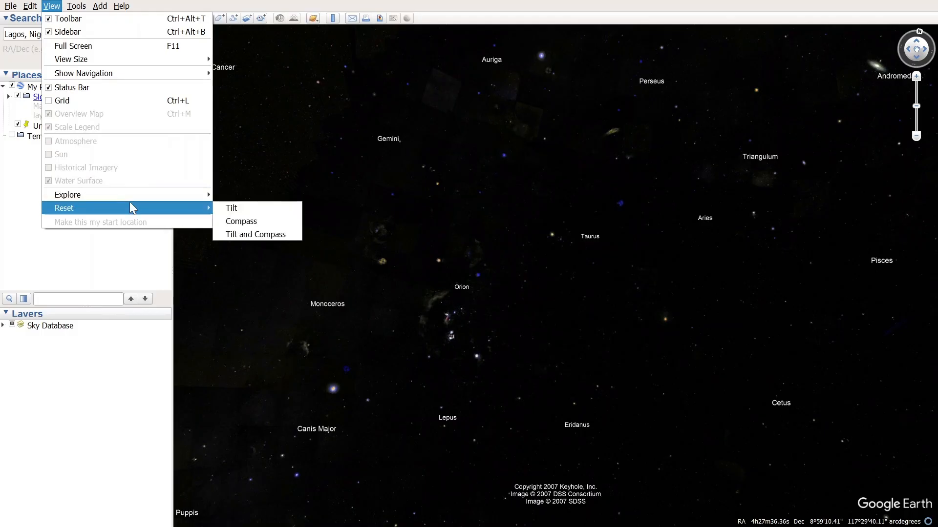
{"action": "mouse_move", "coordinate": [136, 197]}
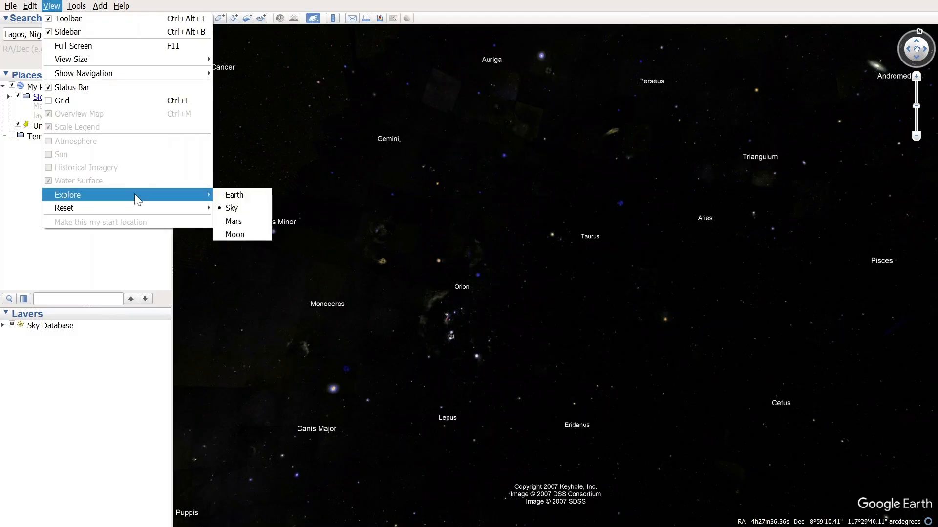
{"action": "left_click", "coordinate": [234, 222]}
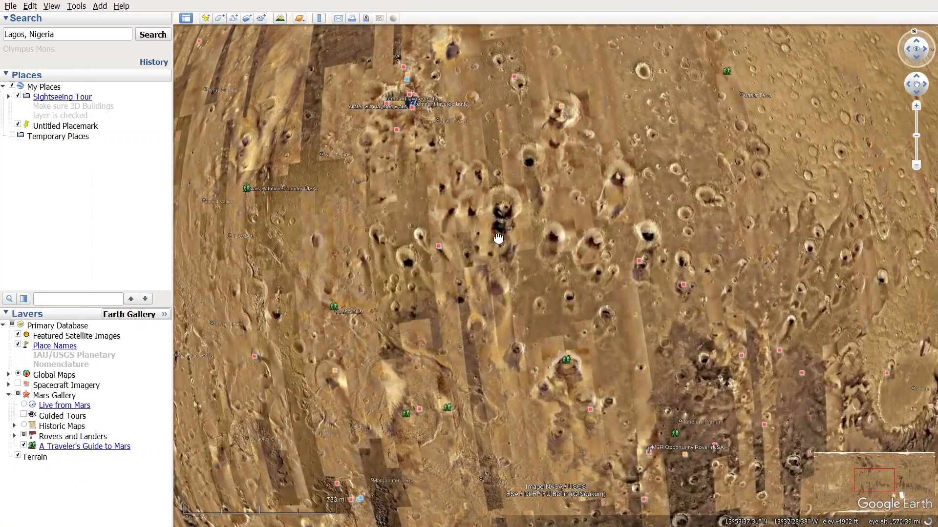
Step: Survey the Martian surface around the landing sites and switch the explored body from Mars to the Moon
{"action": "left_click_drag", "start_coordinate": [499, 238], "coordinate": [708, 242]}
{"action": "left_click_drag", "start_coordinate": [500, 241], "coordinate": [674, 230]}
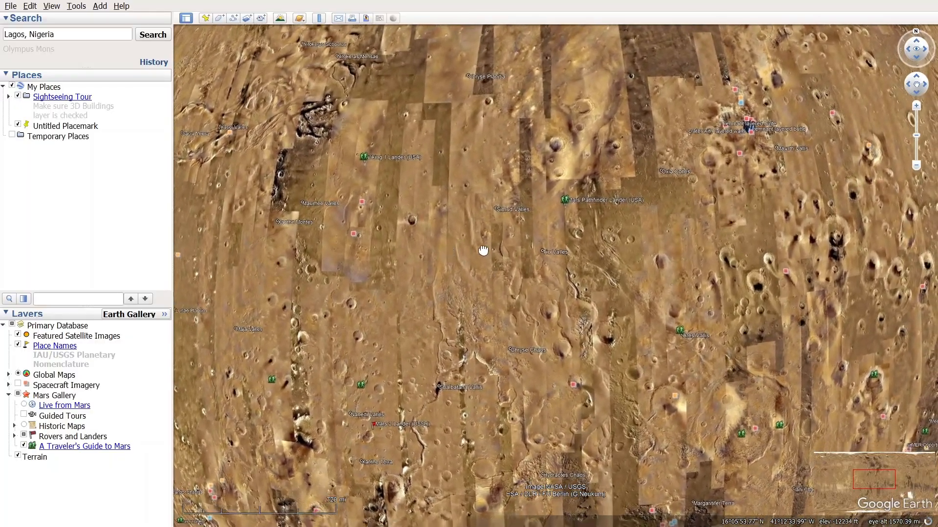
{"action": "left_click_drag", "start_coordinate": [482, 251], "coordinate": [662, 264]}
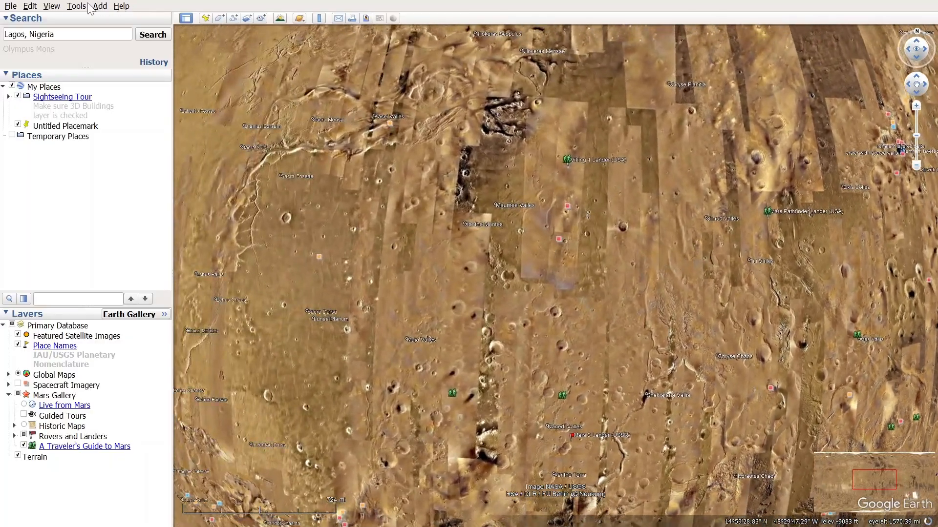
{"action": "left_click", "coordinate": [51, 6]}
{"action": "mouse_move", "coordinate": [111, 182]}
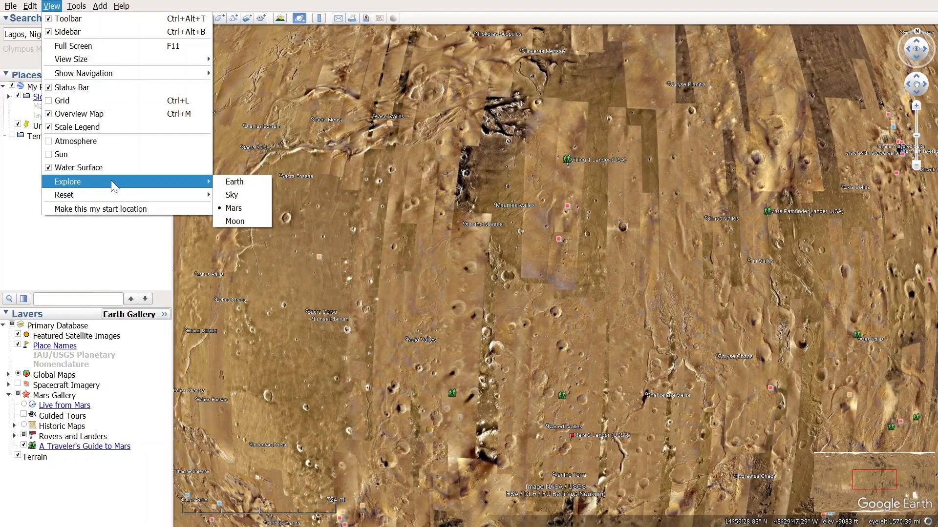
{"action": "left_click", "coordinate": [232, 222]}
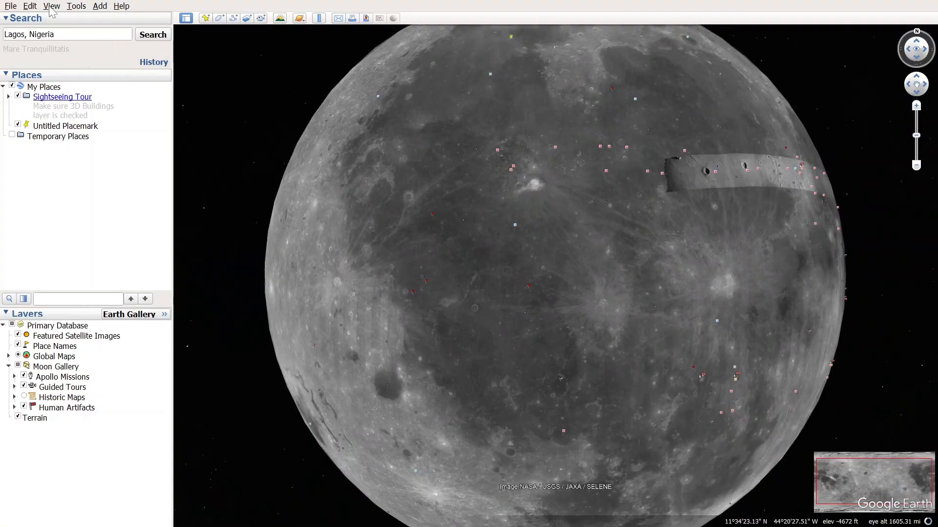
Step: Switch the explored body from the Moon back to Earth
{"action": "left_click", "coordinate": [52, 6]}
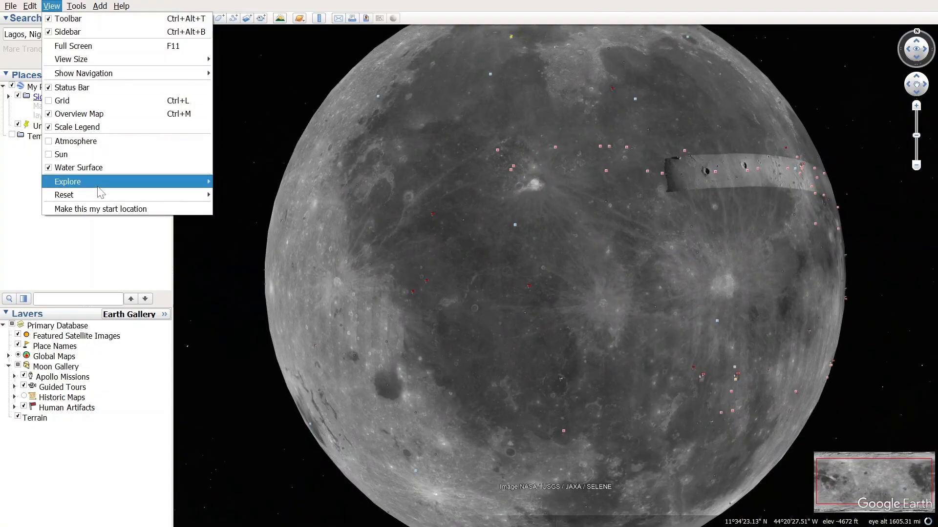
{"action": "mouse_move", "coordinate": [103, 183]}
{"action": "left_click", "coordinate": [234, 182]}
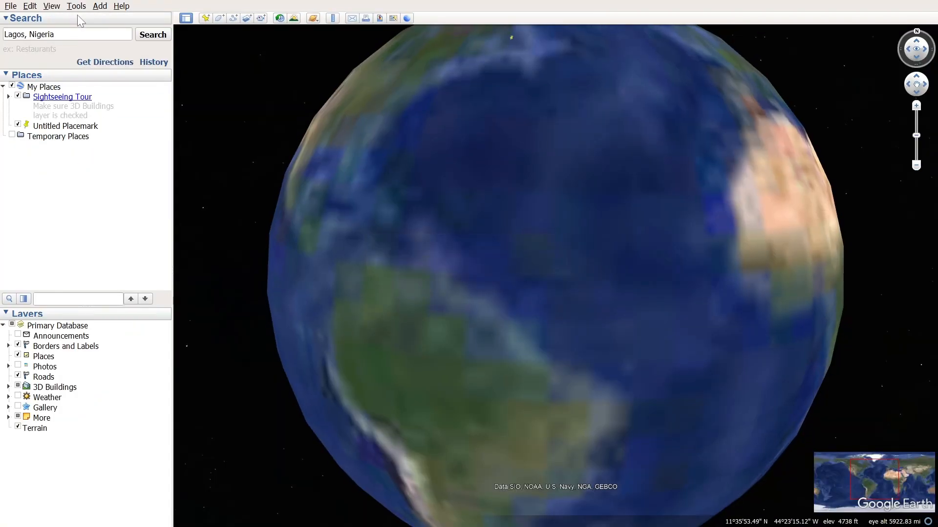
{"action": "left_click", "coordinate": [52, 6]}
{"action": "mouse_move", "coordinate": [117, 208]}
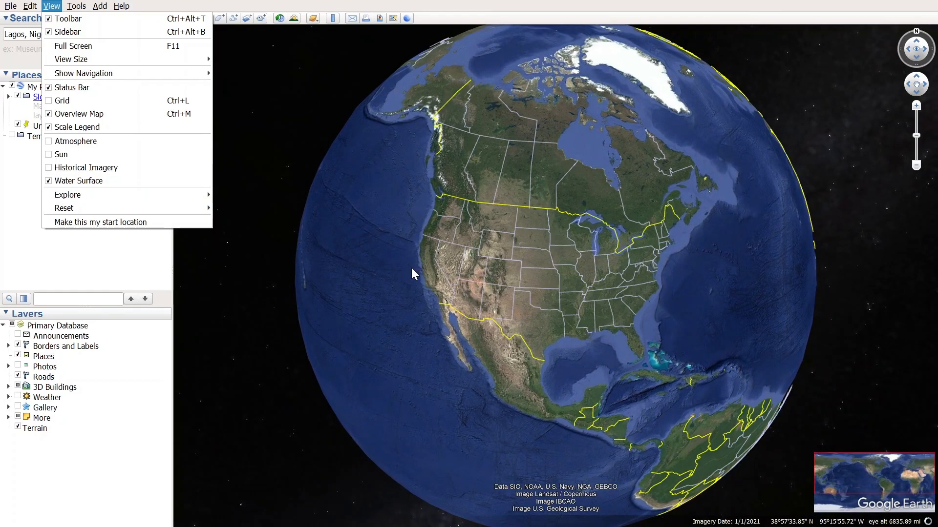
{"action": "left_click", "coordinate": [321, 223]}
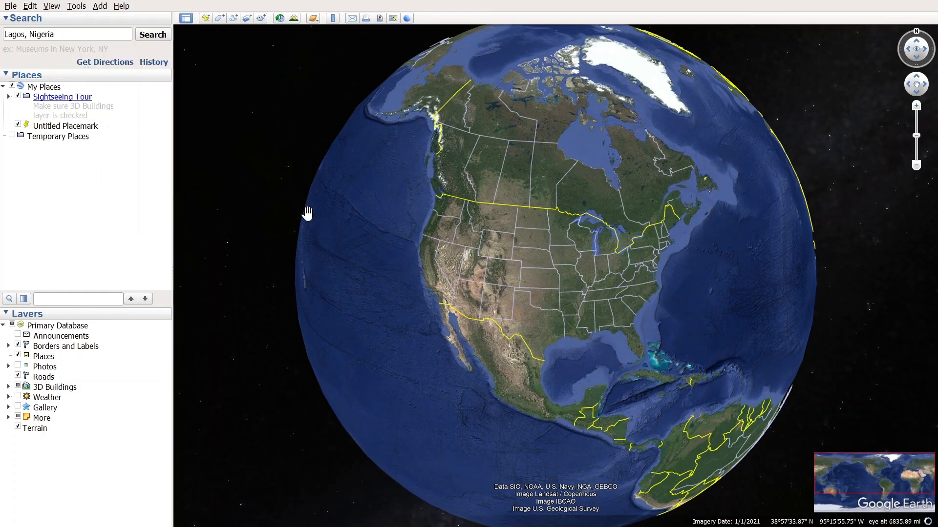
Step: Search for Lagos, Nigeria and view the buildings beside the main road in the Ojodu area up close
{"action": "left_click", "coordinate": [153, 39]}
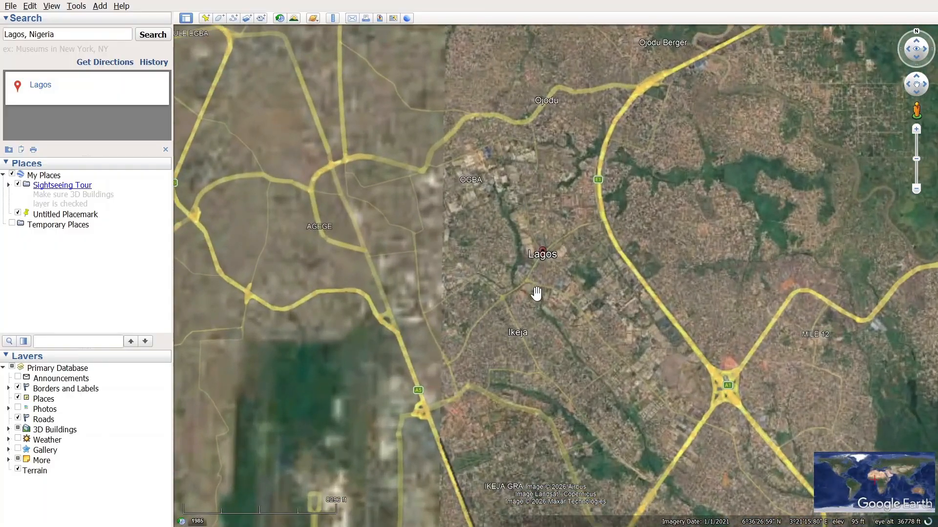
{"action": "left_click_drag", "start_coordinate": [525, 173], "coordinate": [524, 259]}
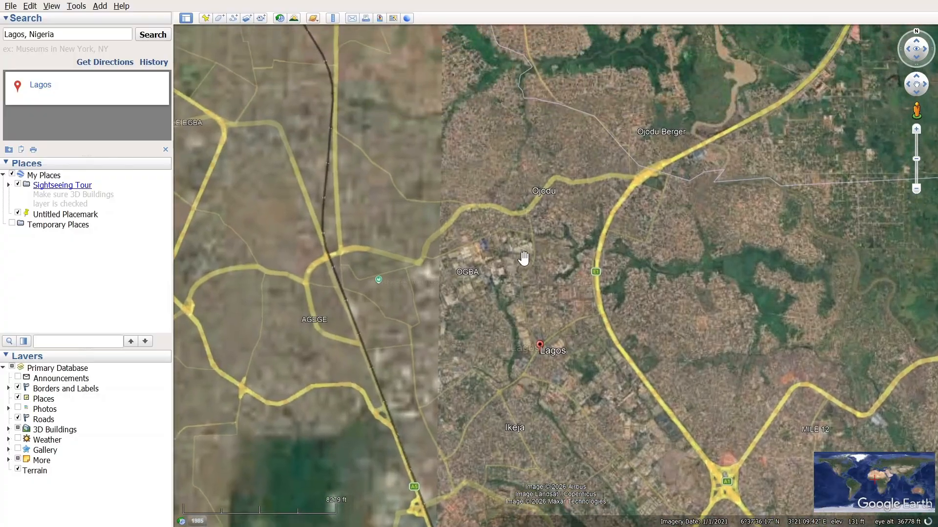
{"action": "scroll", "coordinate": [535, 237], "scroll_direction": "up", "scroll_amount": 4}
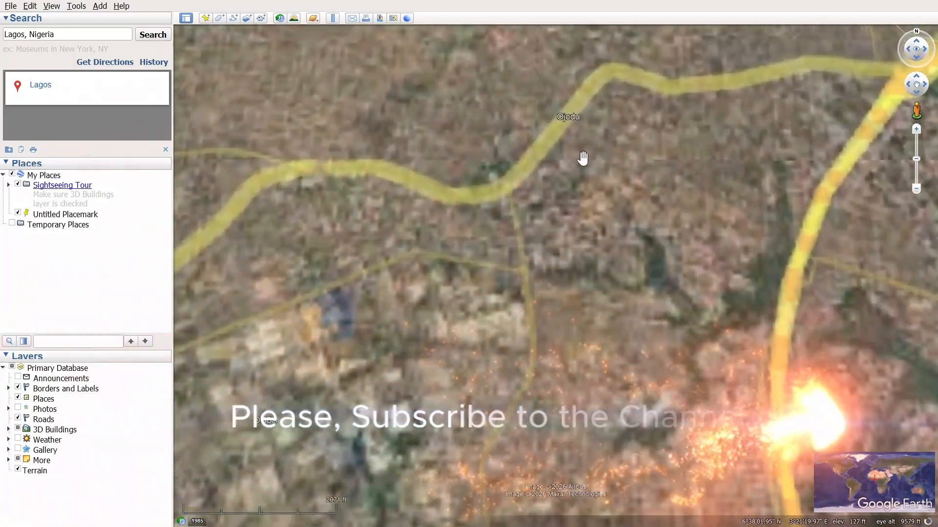
{"action": "left_click_drag", "start_coordinate": [581, 159], "coordinate": [589, 274]}
{"action": "scroll", "coordinate": [594, 239], "scroll_direction": "up", "scroll_amount": 3}
{"action": "left_click_drag", "start_coordinate": [594, 238], "coordinate": [625, 291]}
{"action": "scroll", "coordinate": [624, 289], "scroll_direction": "up", "scroll_amount": 1}
{"action": "left_click_drag", "start_coordinate": [550, 261], "coordinate": [634, 281]}
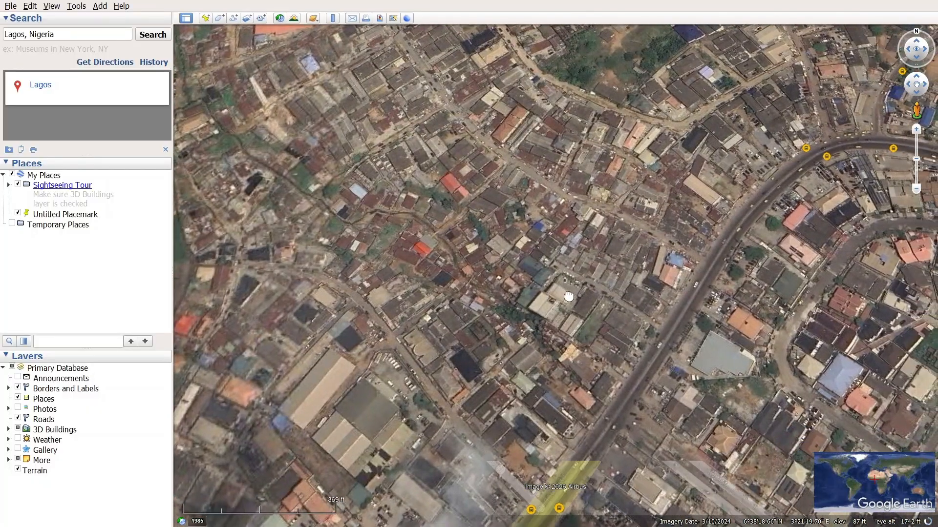
Step: Measure a straight line along the edge of Isheri Rd in miles with the Ruler
{"action": "left_click", "coordinate": [77, 7]}
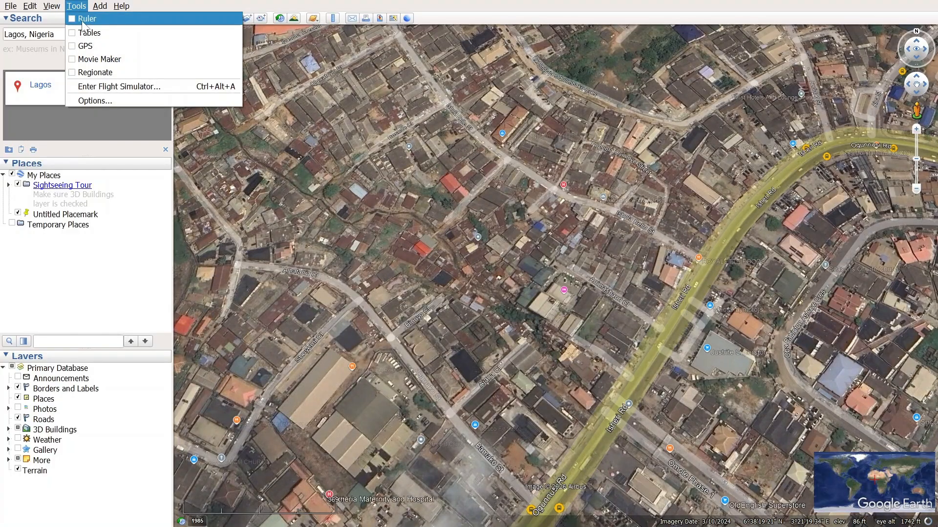
{"action": "left_click", "coordinate": [79, 19]}
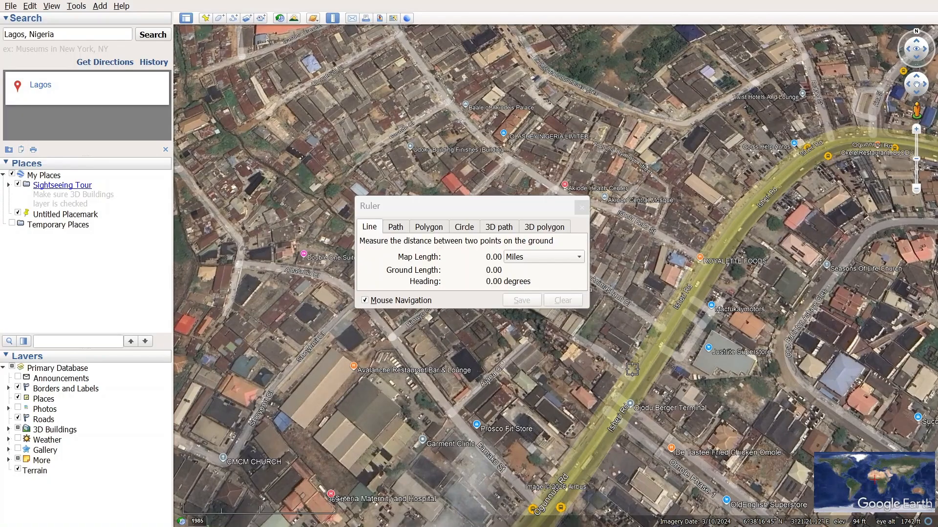
{"action": "mouse_move", "coordinate": [630, 374]}
{"action": "left_mouse_down"}
{"action": "mouse_move", "coordinate": [645, 347]}
{"action": "mouse_move", "coordinate": [615, 363]}
{"action": "left_mouse_up"}
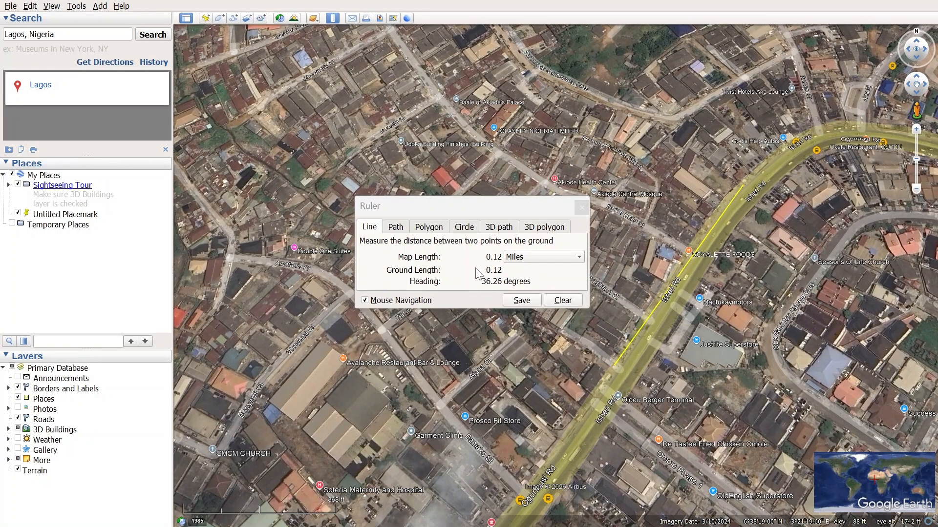
Step: Measure a multi-point path along the curve of Isheri Rd and set its length unit to Meters
{"action": "left_click", "coordinate": [396, 228]}
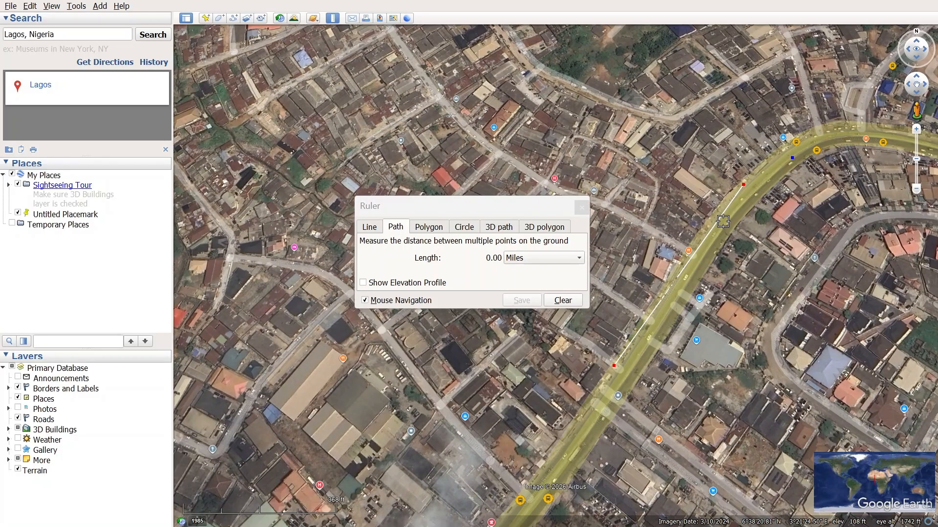
{"action": "left_click_drag", "start_coordinate": [784, 164], "coordinate": [744, 194]}
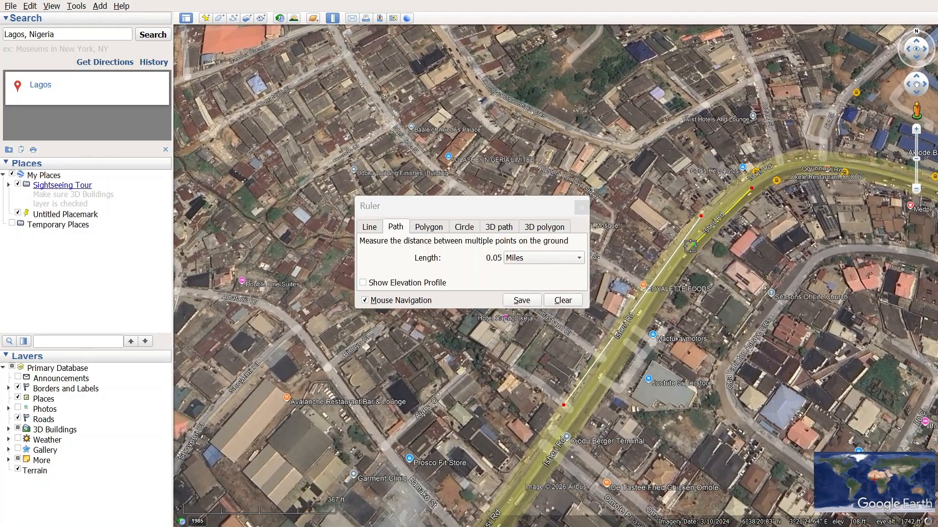
{"action": "left_click", "coordinate": [646, 313]}
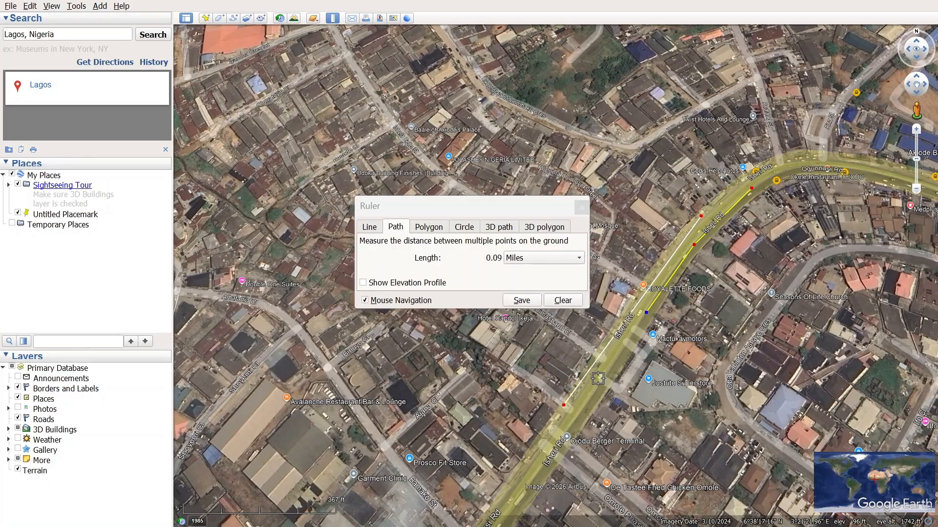
{"action": "left_click", "coordinate": [587, 394]}
{"action": "left_click", "coordinate": [517, 260]}
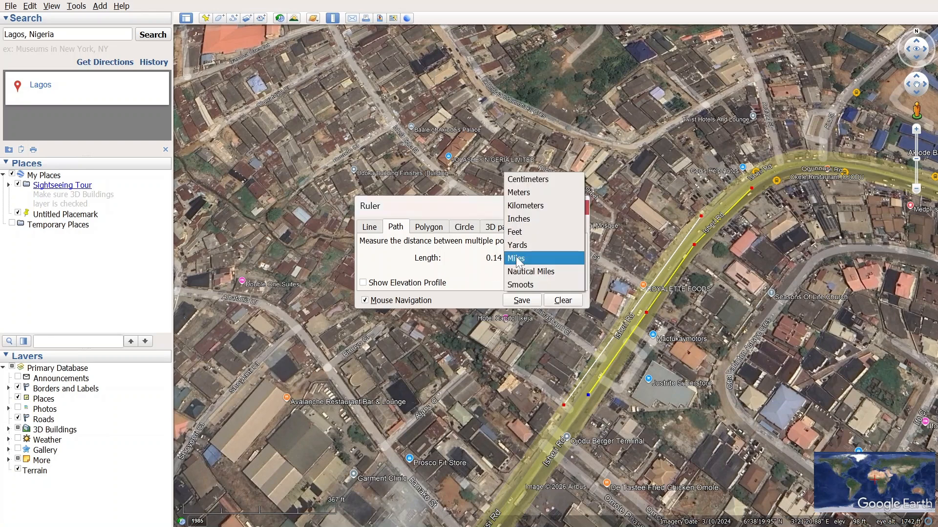
{"action": "left_click", "coordinate": [524, 193]}
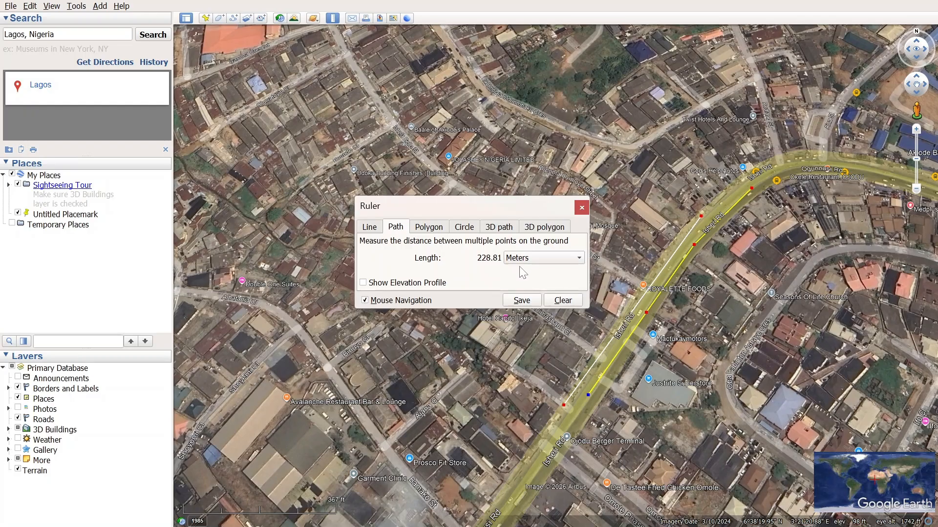
Step: Measure a four-cornered polygon around the housing block west of Isheri Rd and move the Ruler window clear of it
{"action": "left_click", "coordinate": [437, 232]}
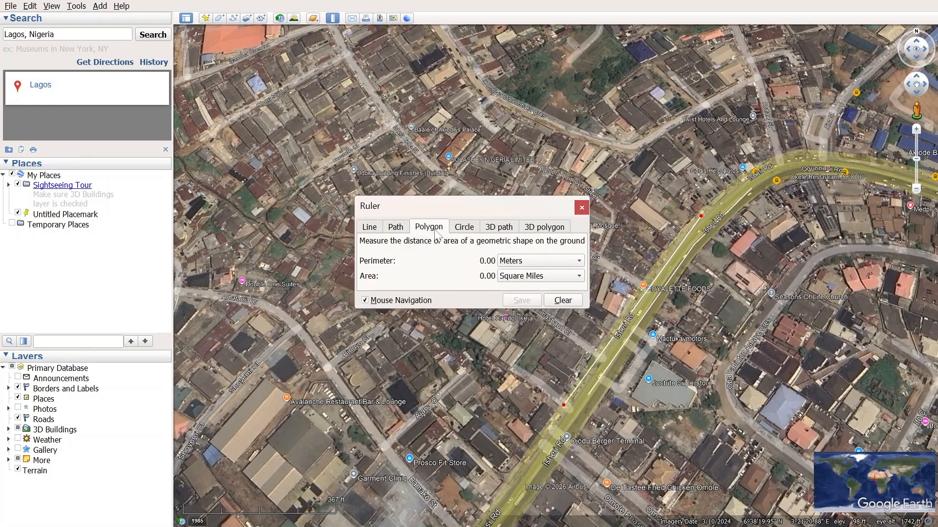
{"action": "left_click", "coordinate": [642, 147]}
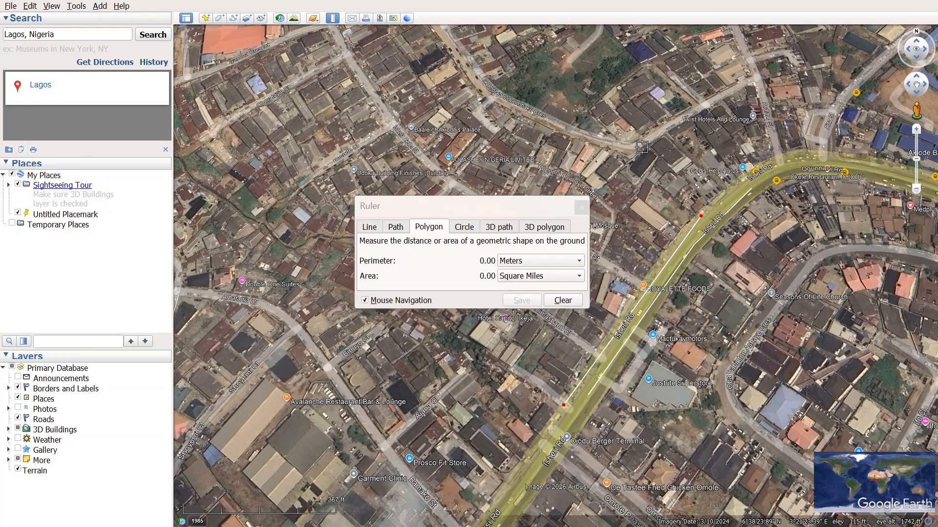
{"action": "left_click", "coordinate": [311, 141]}
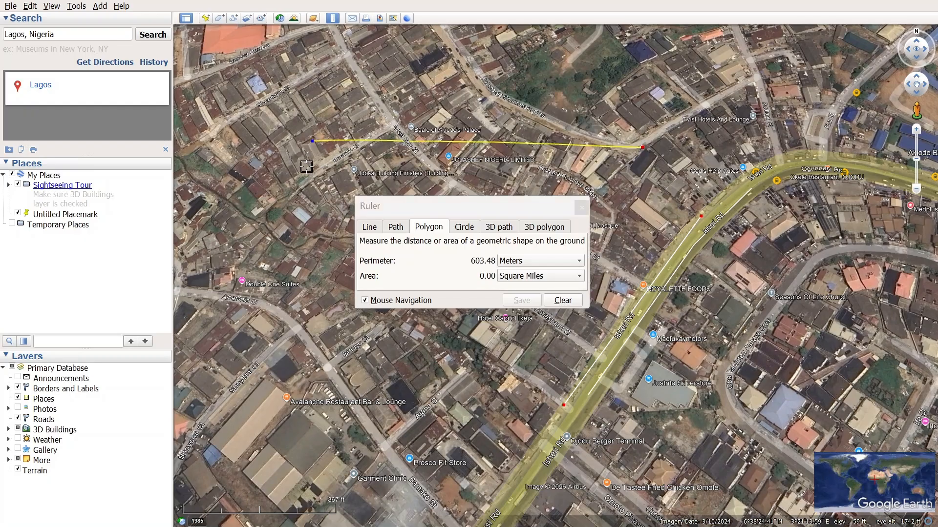
{"action": "left_click", "coordinate": [309, 336]}
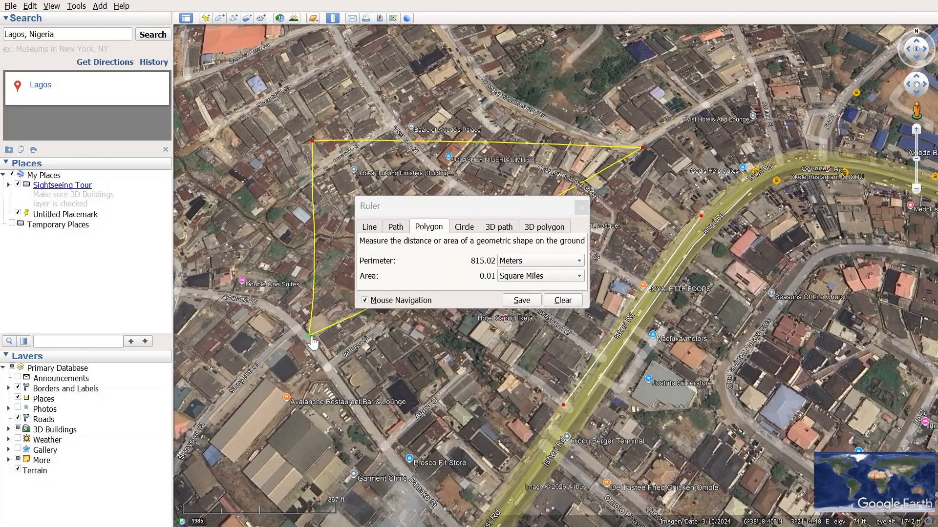
{"action": "left_click", "coordinate": [624, 356]}
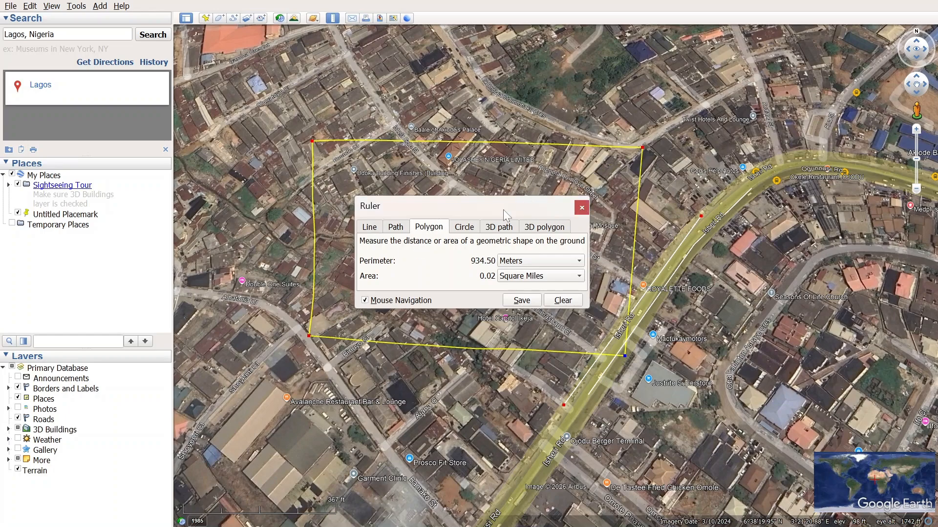
{"action": "left_click_drag", "start_coordinate": [502, 209], "coordinate": [825, 68]}
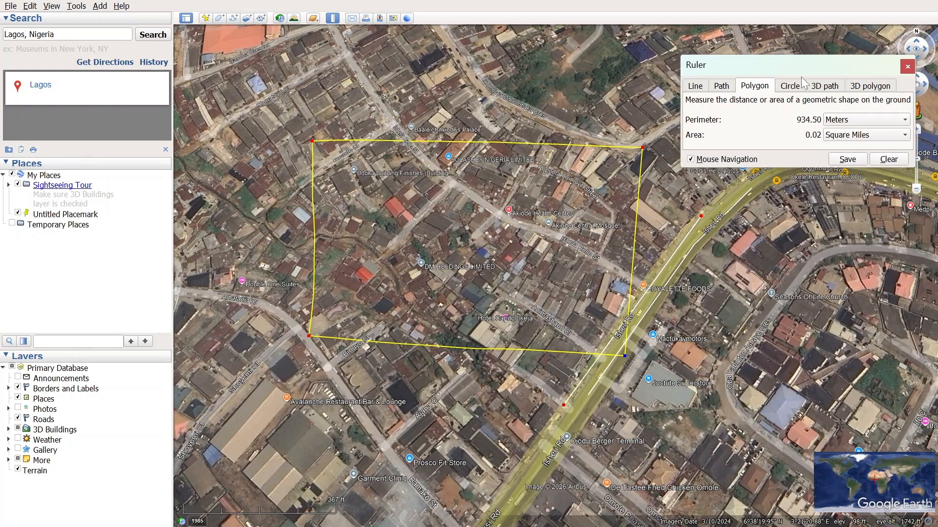
Step: Review the Ruler's Circle, 3D path and 3D polygon modes, clear all measurements and close the Ruler
{"action": "left_click", "coordinate": [793, 92]}
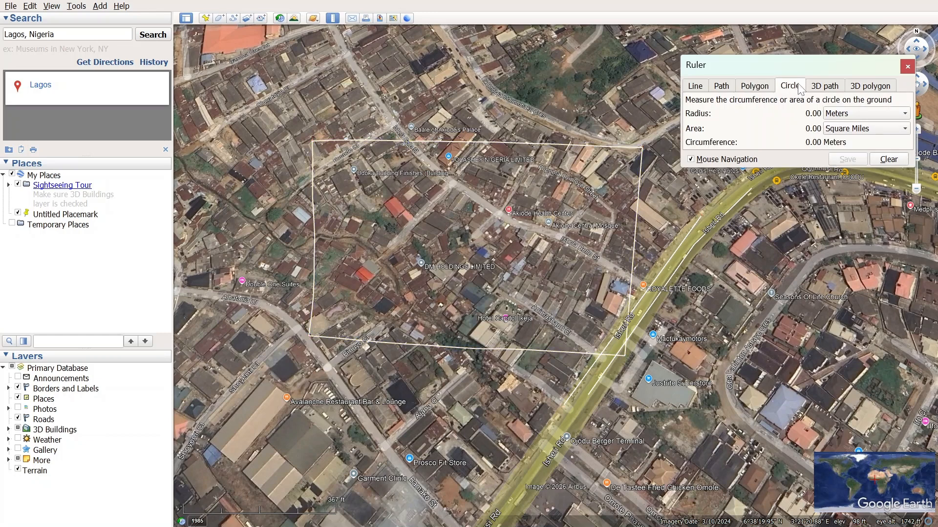
{"action": "left_click", "coordinate": [831, 89]}
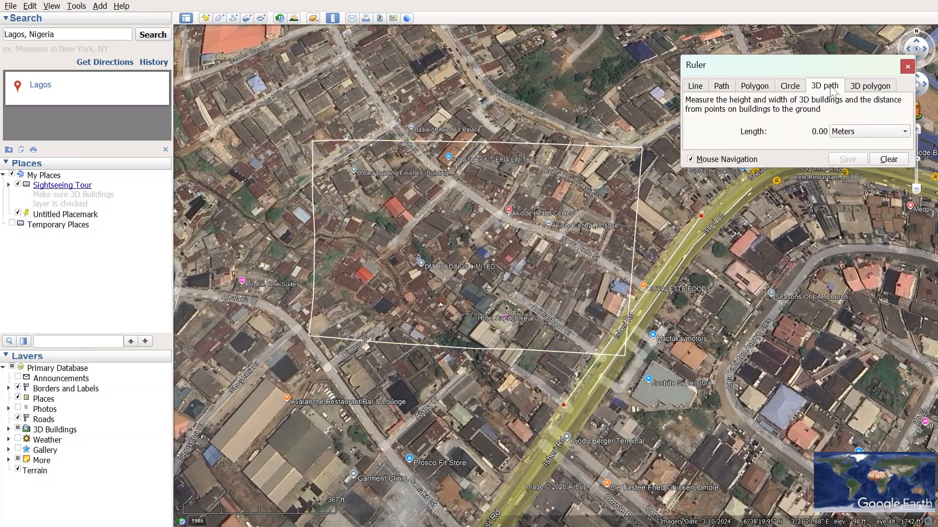
{"action": "left_click", "coordinate": [886, 87]}
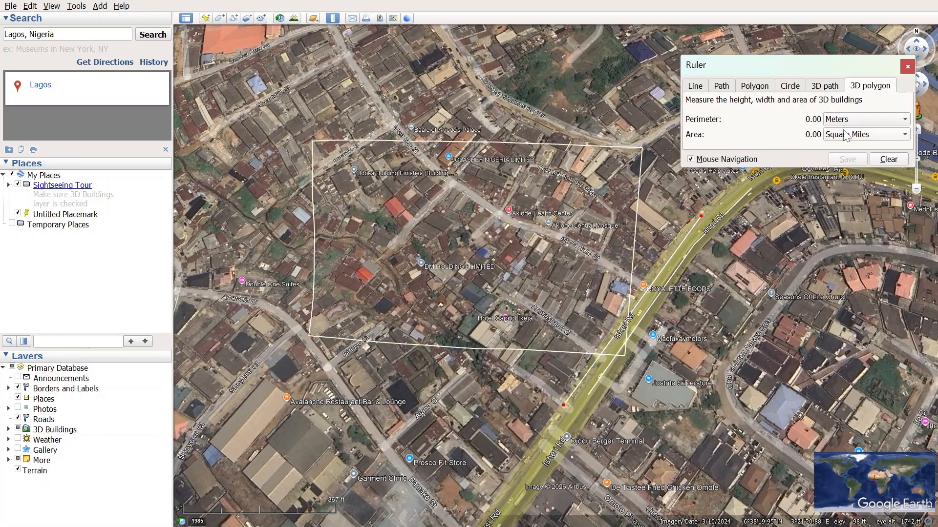
{"action": "left_click", "coordinate": [888, 160]}
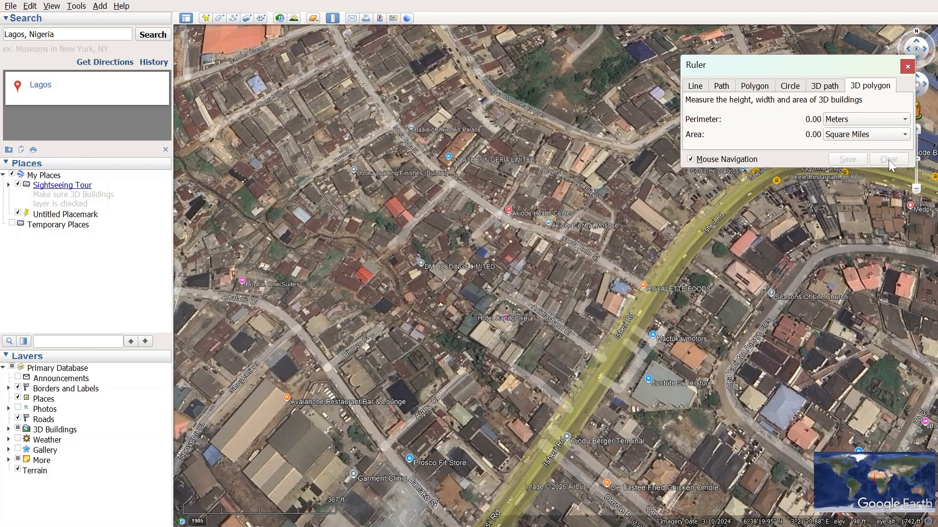
{"action": "left_click", "coordinate": [908, 67]}
Step: View the Tables of saved placemarks and tours and close them
{"action": "left_click", "coordinate": [99, 6]}
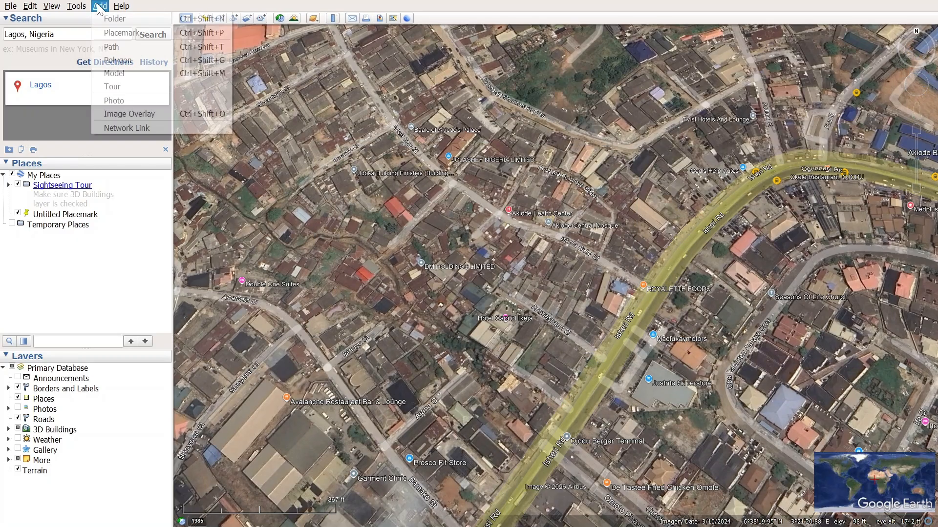
{"action": "left_click", "coordinate": [99, 6]}
{"action": "left_click", "coordinate": [75, 7]}
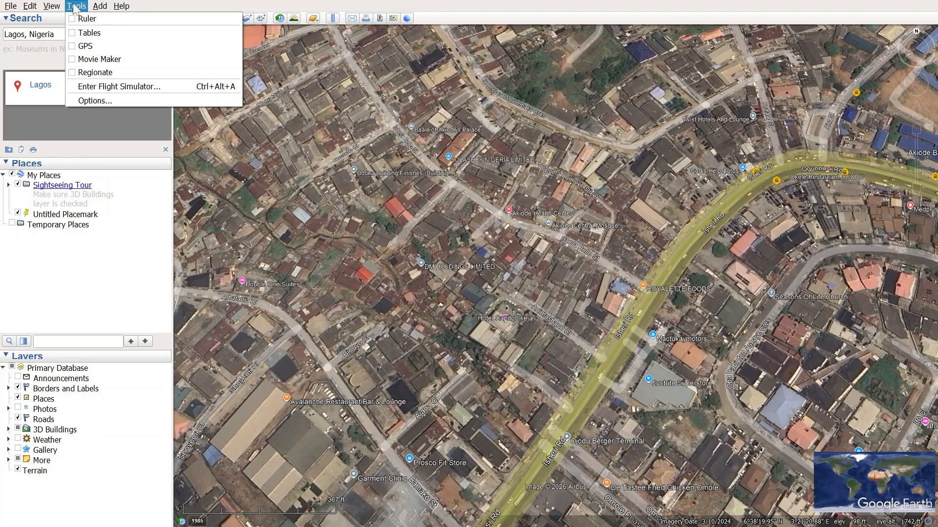
{"action": "left_click", "coordinate": [87, 33]}
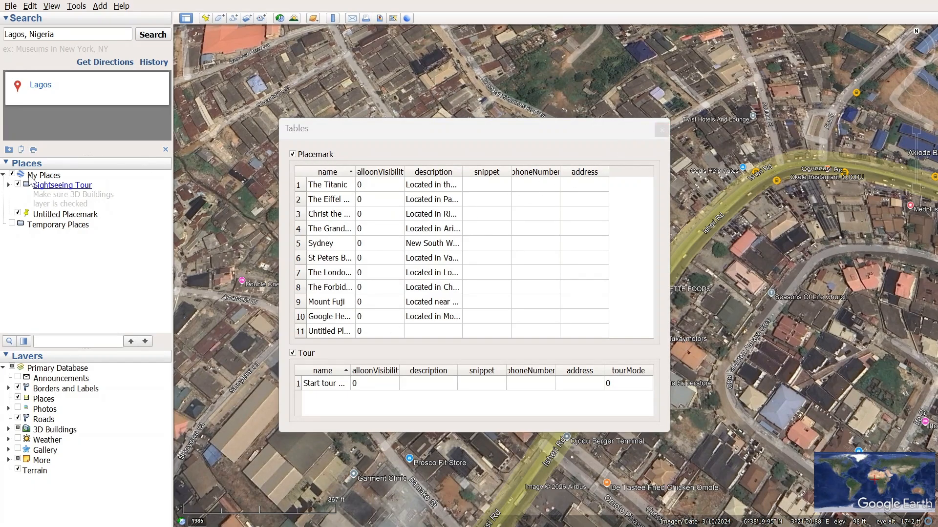
{"action": "left_click", "coordinate": [662, 130]}
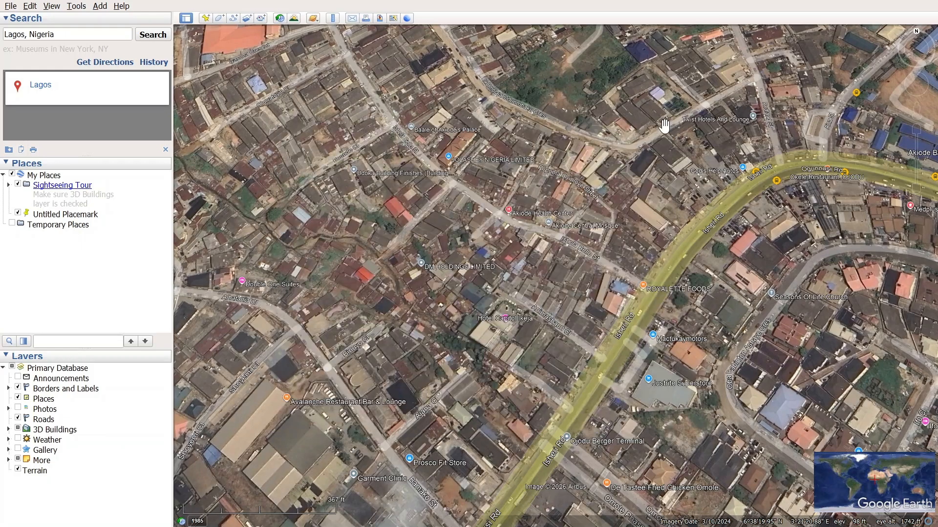
Step: Review the 3D View settings in the program options, apply them and close the options
{"action": "left_click", "coordinate": [75, 7]}
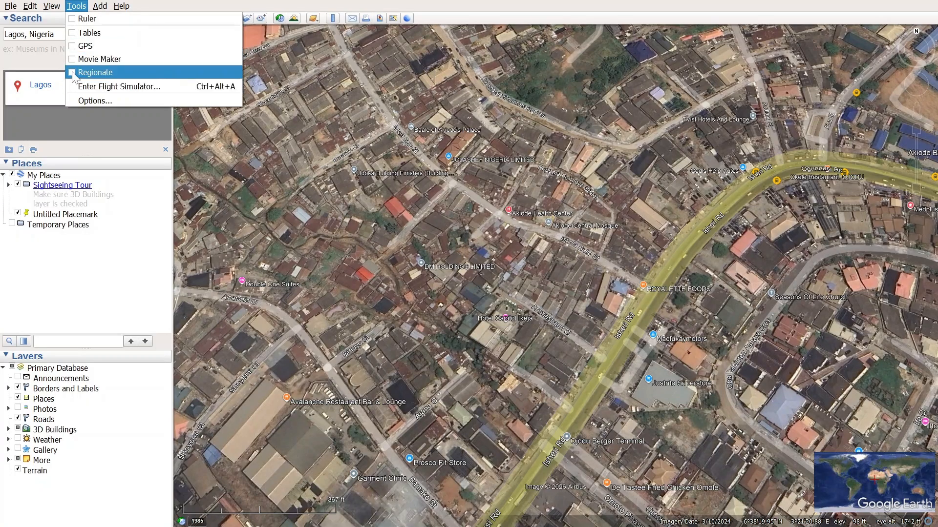
{"action": "left_click", "coordinate": [104, 99]}
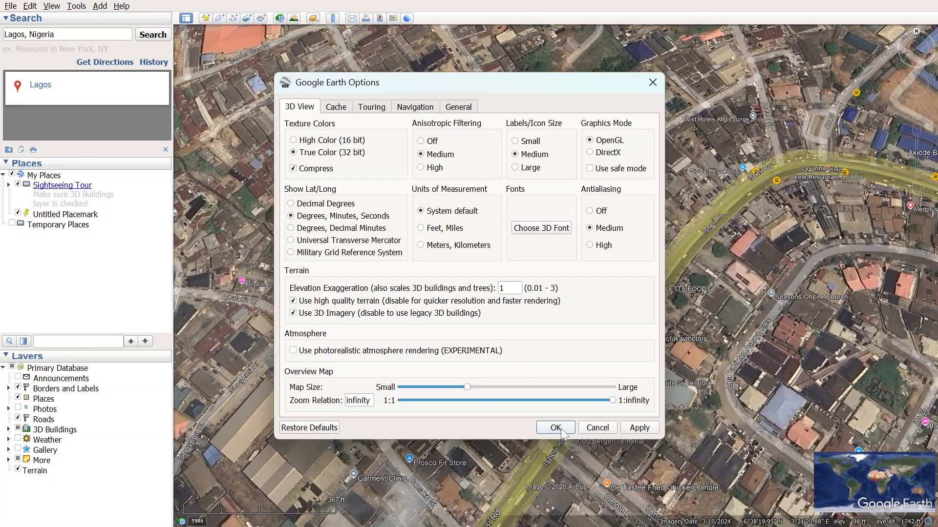
{"action": "left_click", "coordinate": [638, 428]}
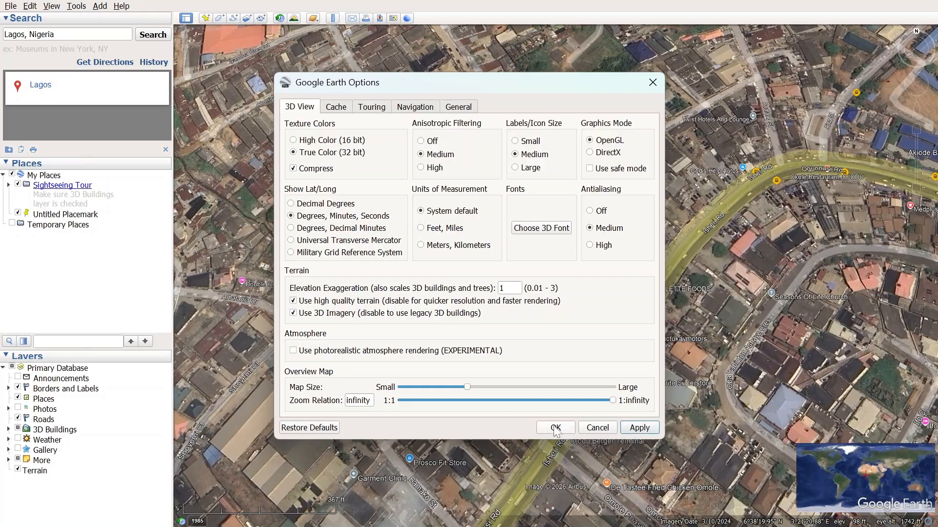
{"action": "left_click", "coordinate": [557, 430]}
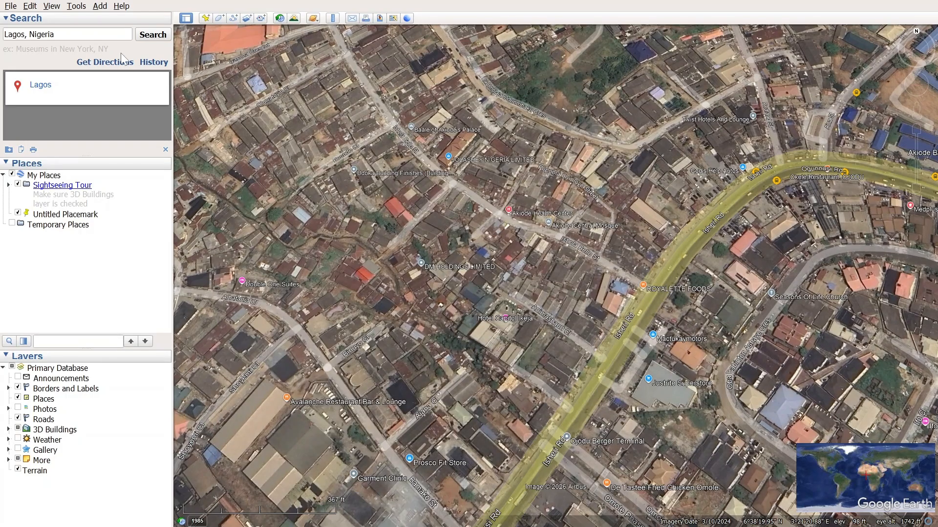
Step: Create a folder named My First Project in My Places and move it above the existing untitled placemark
{"action": "left_click", "coordinate": [100, 6]}
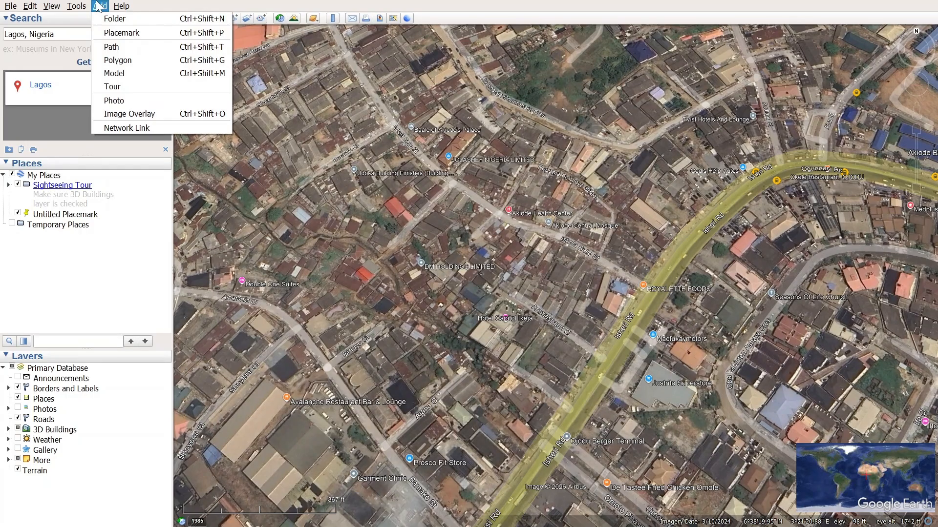
{"action": "left_click", "coordinate": [118, 19]}
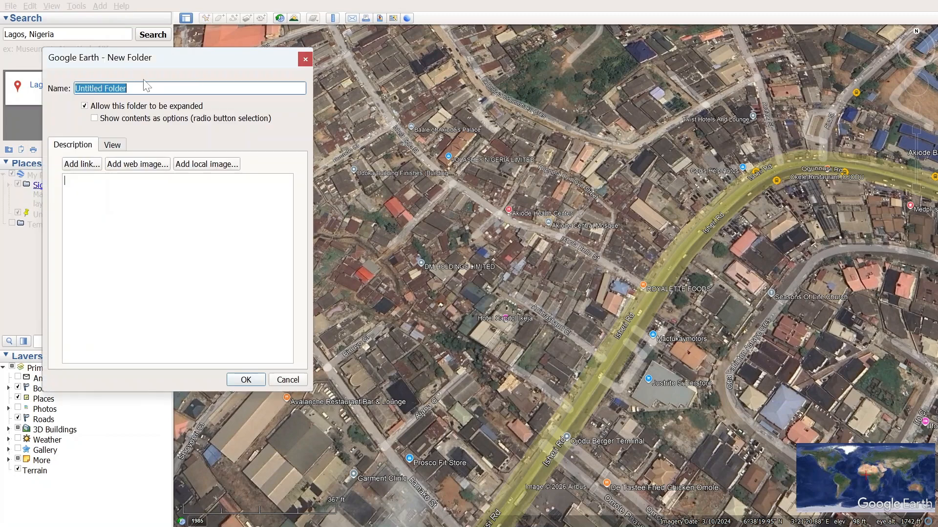
{"action": "type", "text": "My First Project"}
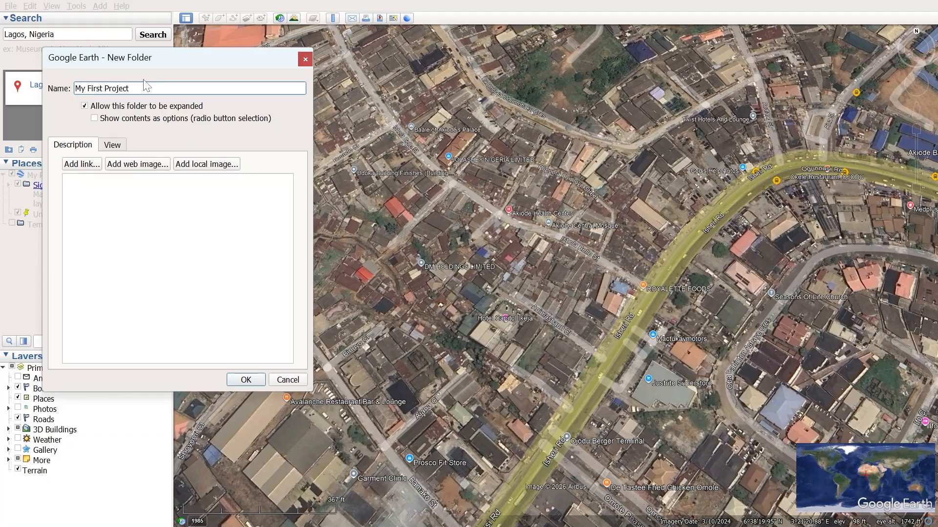
{"action": "left_click", "coordinate": [250, 382]}
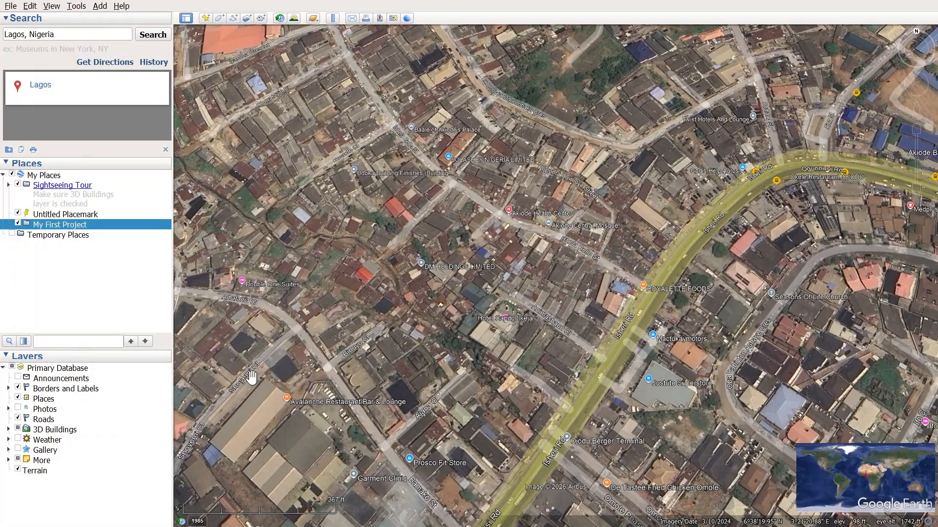
{"action": "mouse_move", "coordinate": [49, 226]}
{"action": "left_mouse_down"}
{"action": "mouse_move", "coordinate": [39, 259]}
{"action": "mouse_move", "coordinate": [44, 214]}
{"action": "left_mouse_up"}
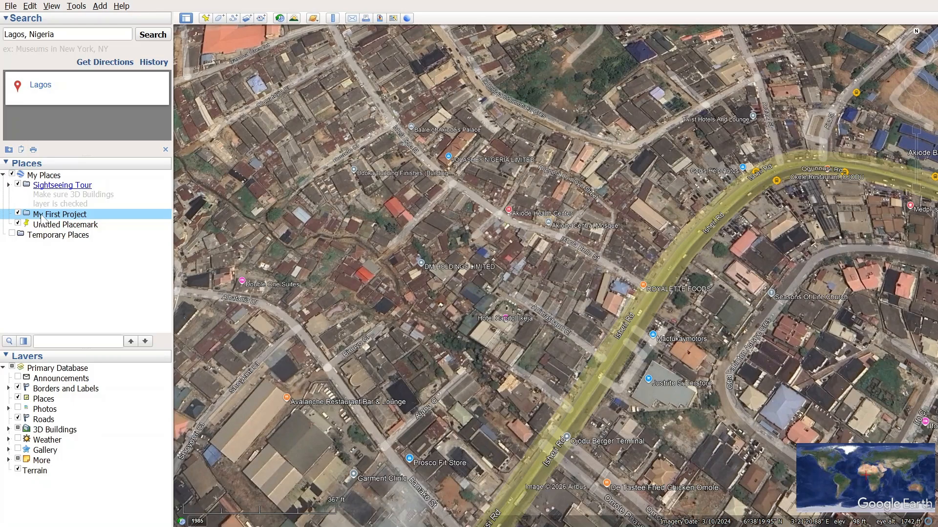
Step: Add a placemark inside the My First Project folder, positioned beside the Isheri Rd bend at about 6°38'21.5"N, 3°21'24.5"E
{"action": "right_click", "coordinate": [96, 216]}
{"action": "mouse_move", "coordinate": [123, 221]}
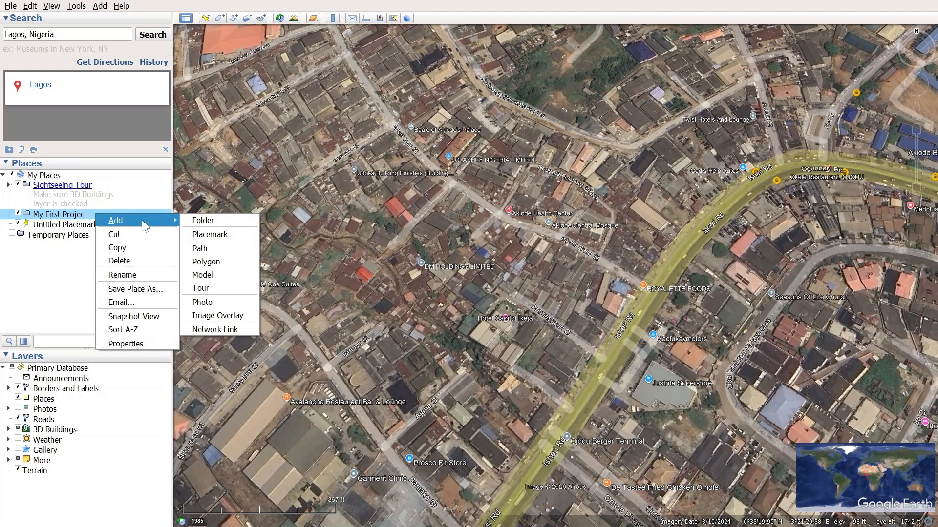
{"action": "left_click", "coordinate": [71, 213]}
{"action": "right_click", "coordinate": [70, 213]}
{"action": "mouse_move", "coordinate": [92, 219]}
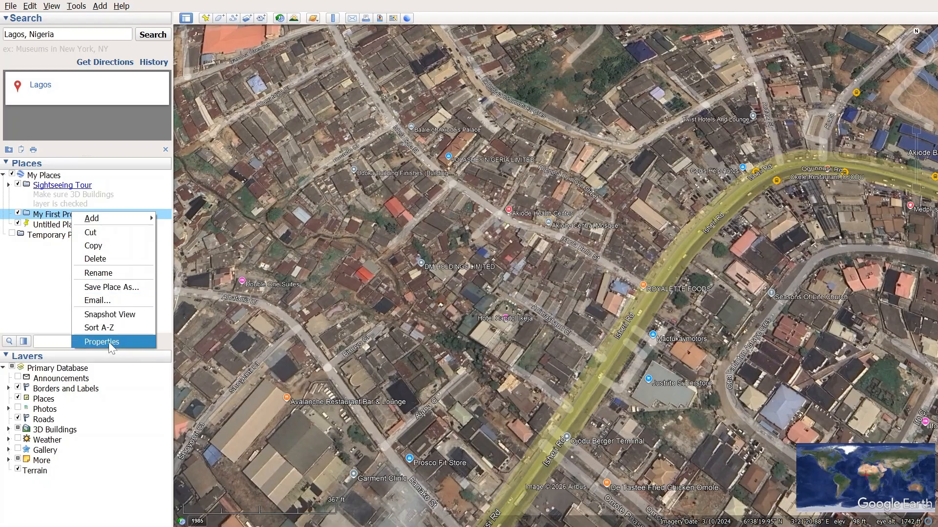
{"action": "mouse_move", "coordinate": [135, 215]}
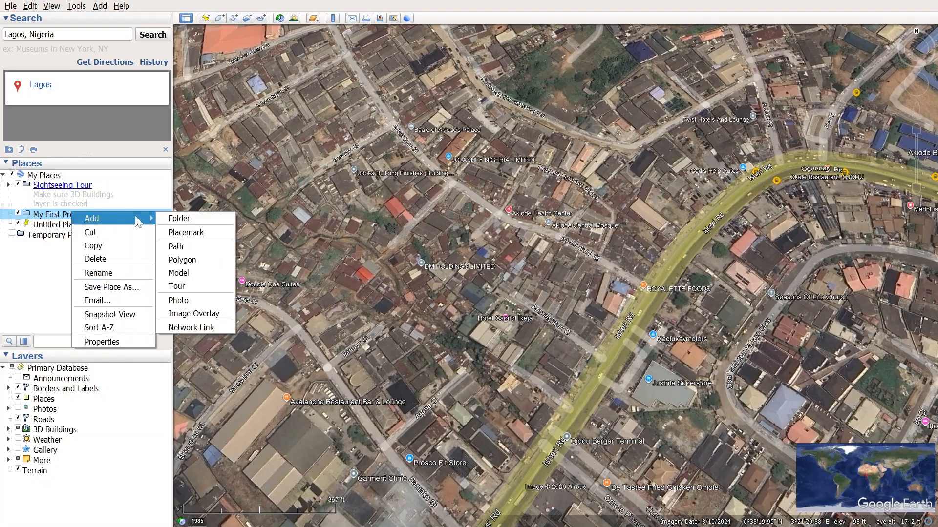
{"action": "left_click", "coordinate": [189, 233]}
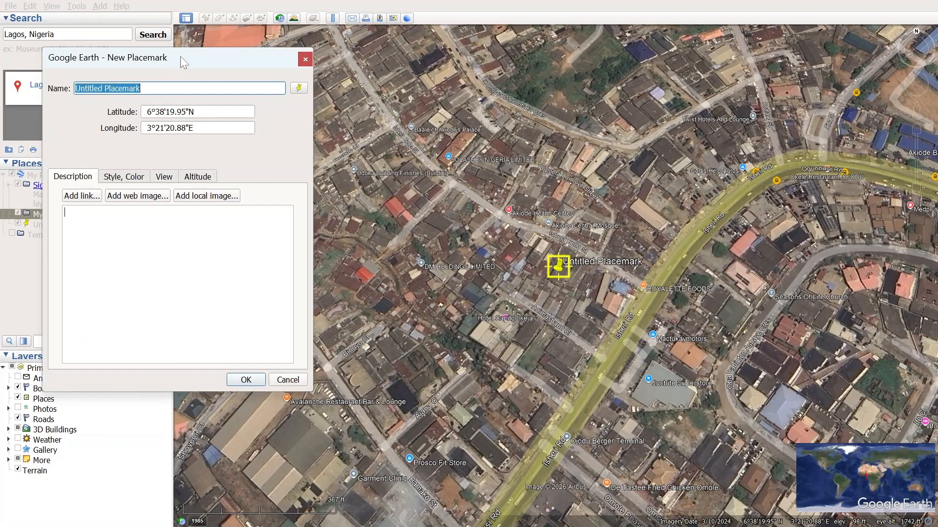
{"action": "left_click_drag", "start_coordinate": [184, 59], "coordinate": [265, 80]}
{"action": "left_click_drag", "start_coordinate": [559, 268], "coordinate": [689, 229]}
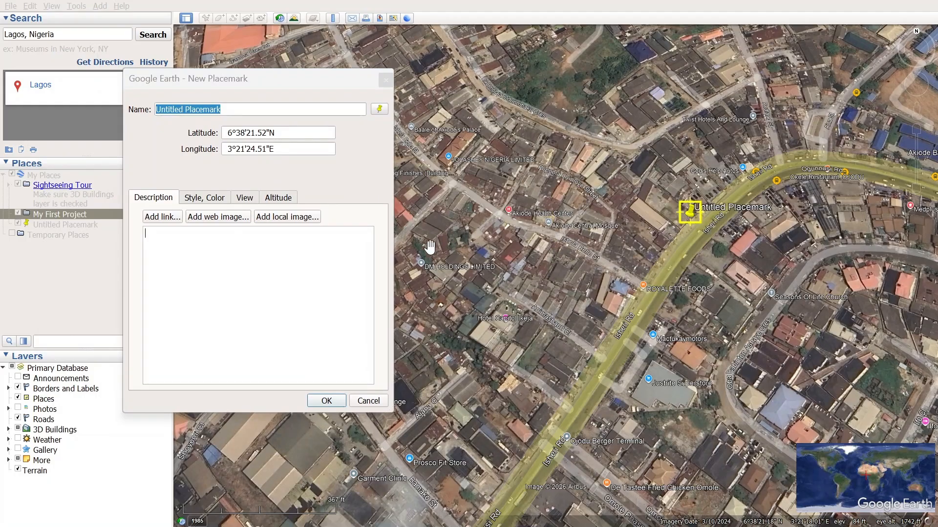
{"action": "left_click", "coordinate": [320, 406]}
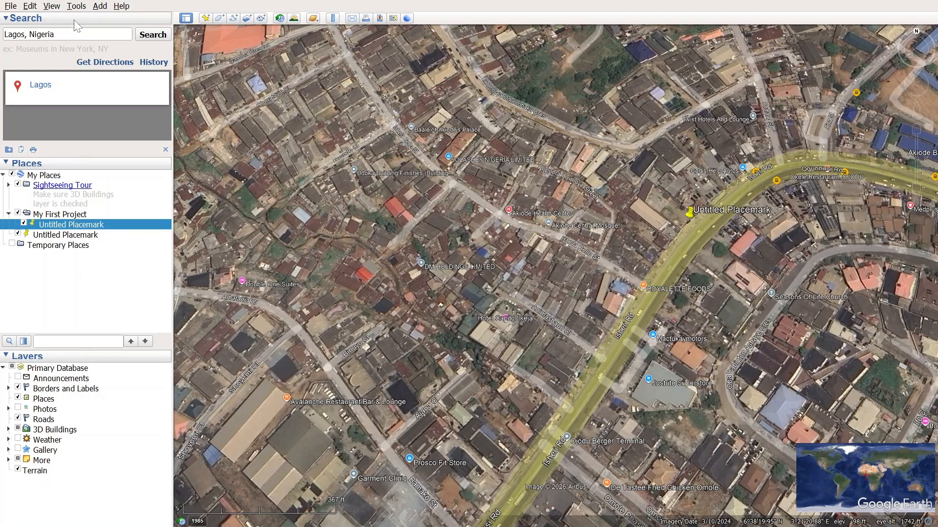
{"action": "left_click", "coordinate": [79, 6]}
{"action": "mouse_move", "coordinate": [96, 8]}
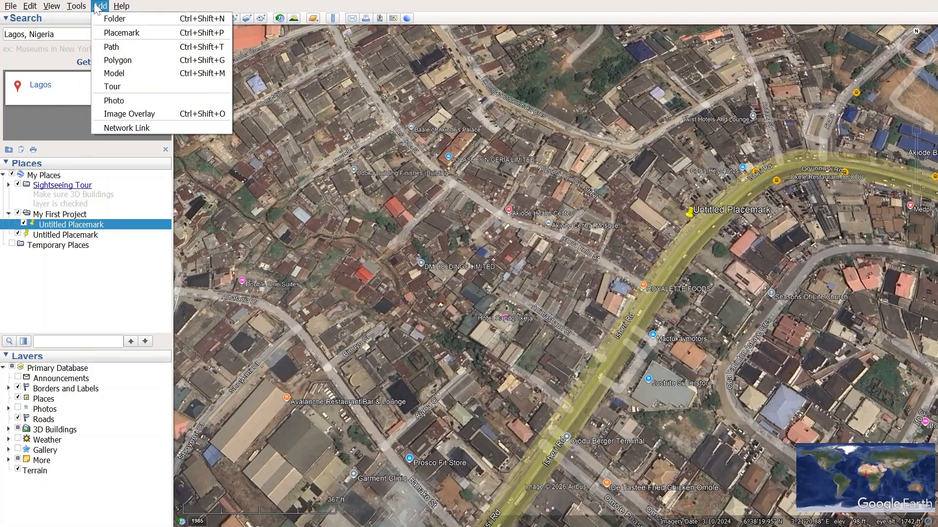
{"action": "left_click", "coordinate": [115, 32]}
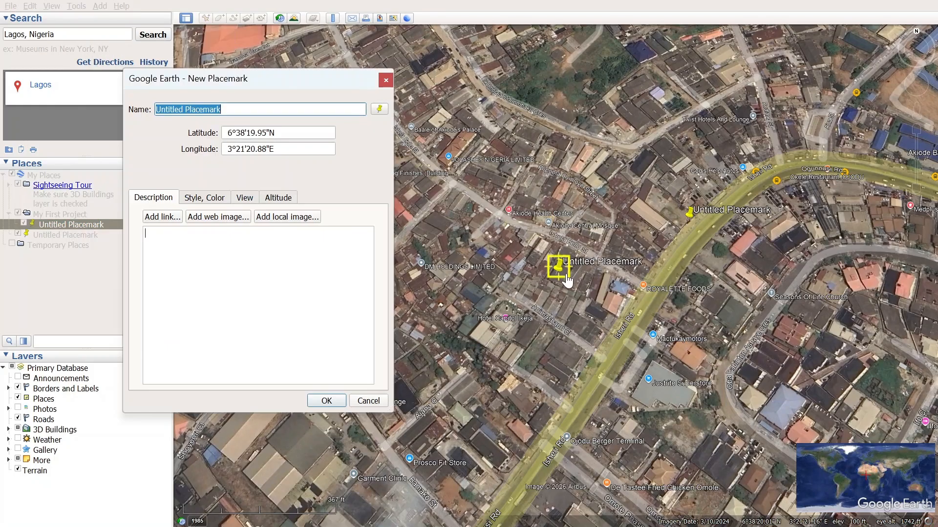
{"action": "left_click", "coordinate": [385, 80]}
Step: Check the installed version in the About Google Earth information and close it
{"action": "left_click", "coordinate": [121, 6]}
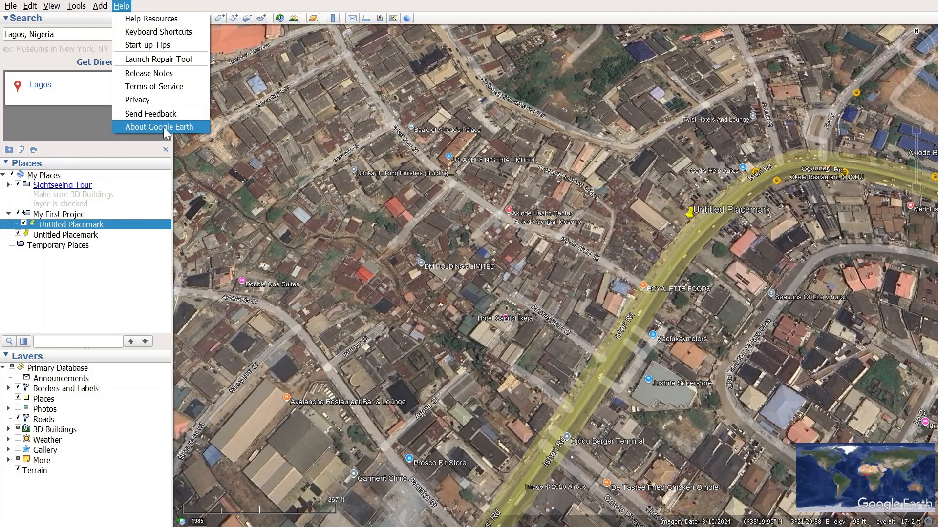
{"action": "left_click", "coordinate": [139, 127]}
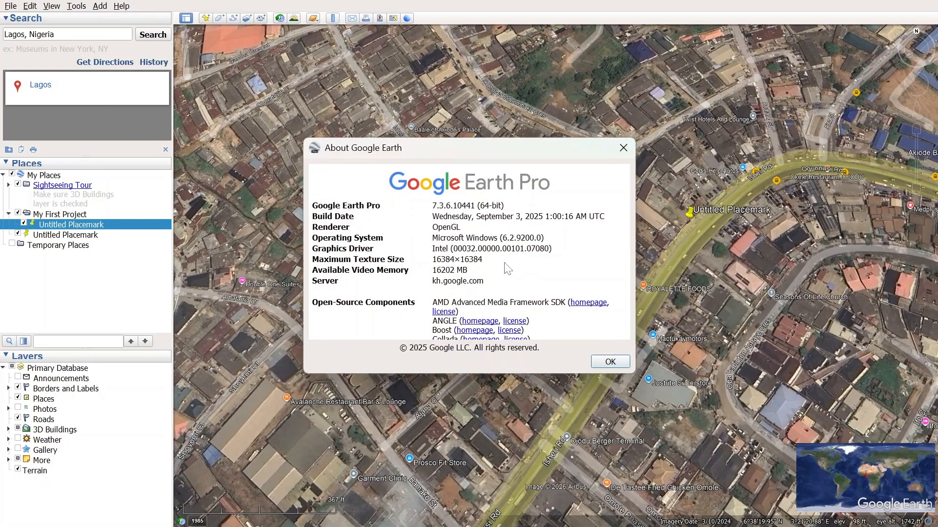
{"action": "scroll", "coordinate": [503, 271], "scroll_direction": "down", "scroll_amount": 4}
{"action": "scroll", "coordinate": [508, 273], "scroll_direction": "up", "scroll_amount": 3}
{"action": "scroll", "coordinate": [508, 272], "scroll_direction": "up", "scroll_amount": 3}
{"action": "left_click_drag", "start_coordinate": [431, 206], "coordinate": [480, 209]}
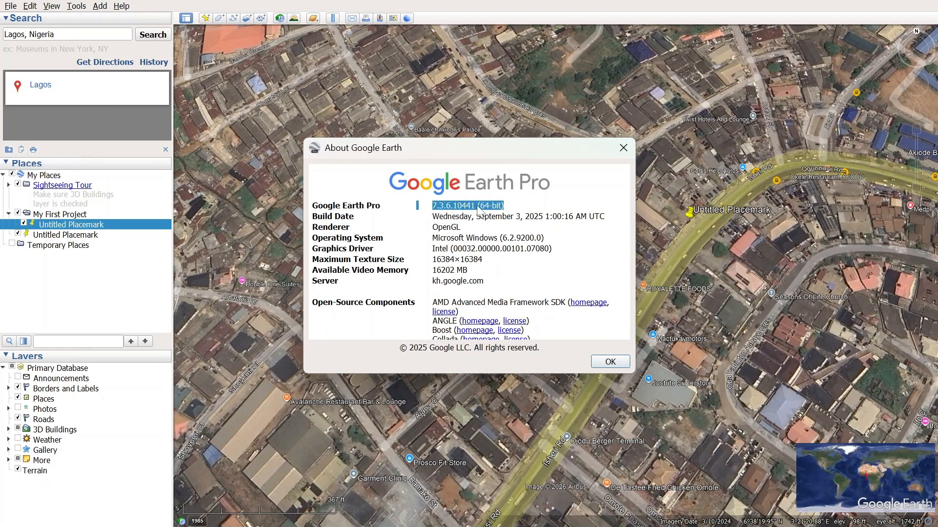
{"action": "left_click", "coordinate": [628, 144]}
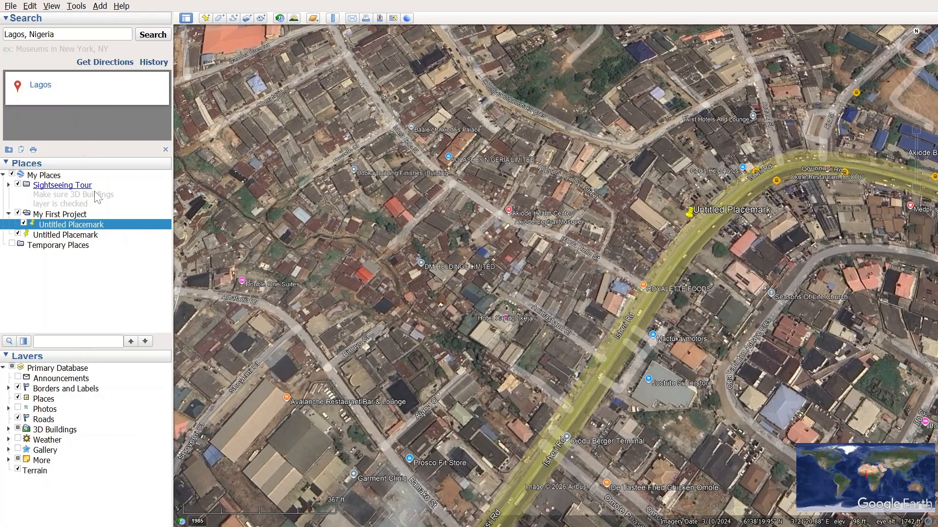
Step: Hide the sidebar and show it again, and collapse and re-expand its Places section
{"action": "left_click", "coordinate": [52, 6]}
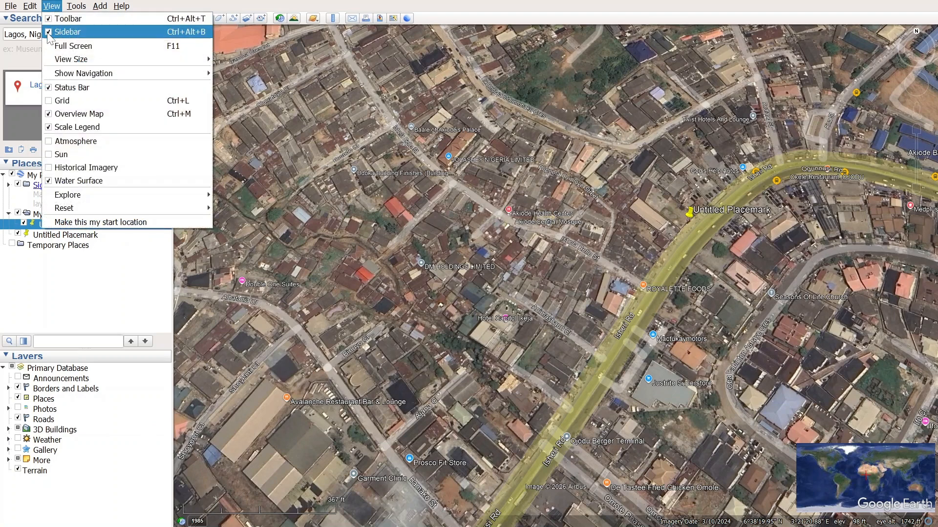
{"action": "left_click", "coordinate": [50, 31]}
{"action": "left_click", "coordinate": [51, 5]}
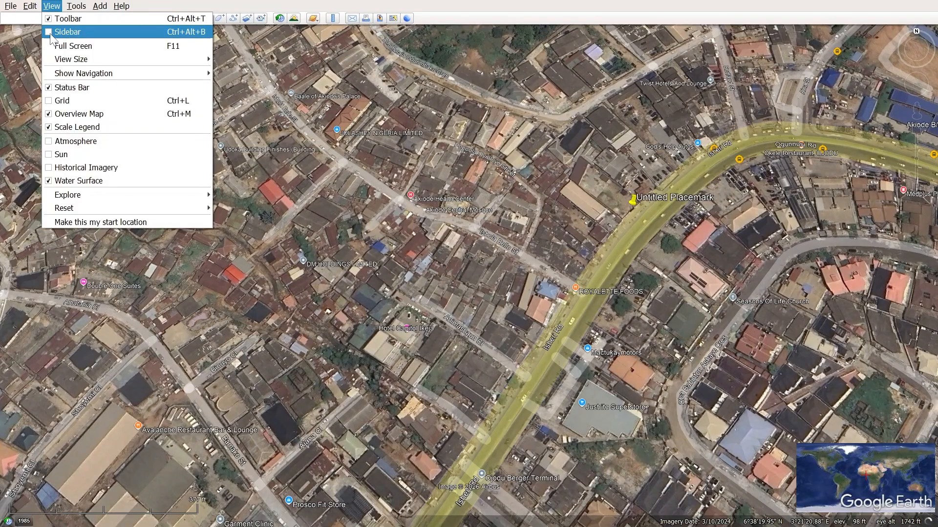
{"action": "left_click", "coordinate": [51, 31]}
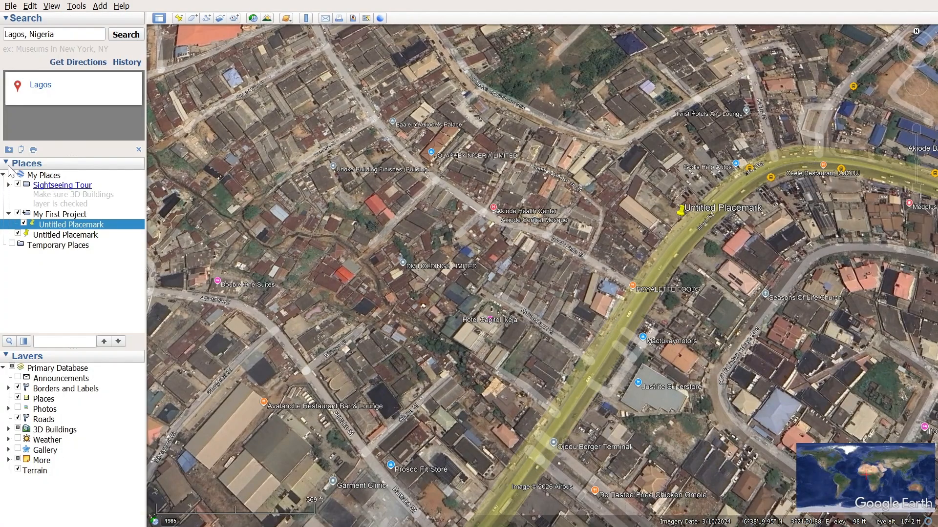
{"action": "left_click", "coordinate": [7, 163]}
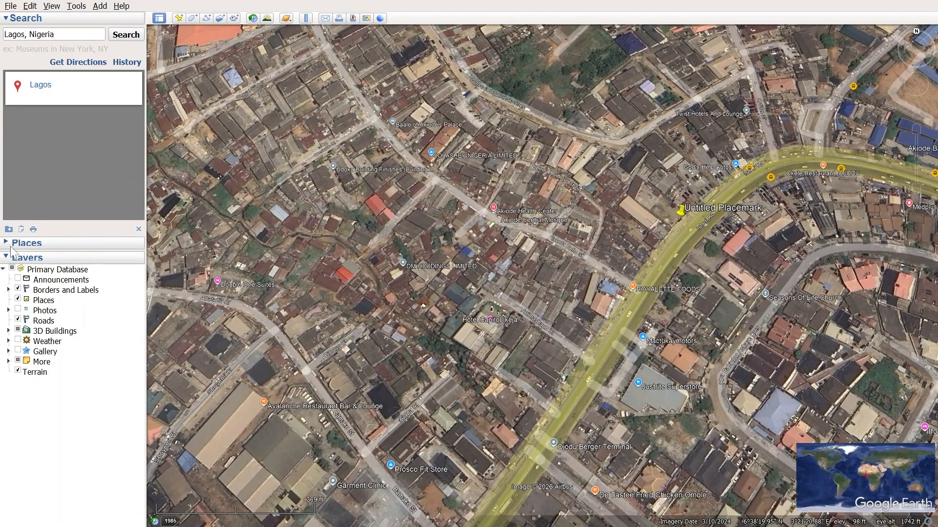
{"action": "left_click", "coordinate": [7, 243]}
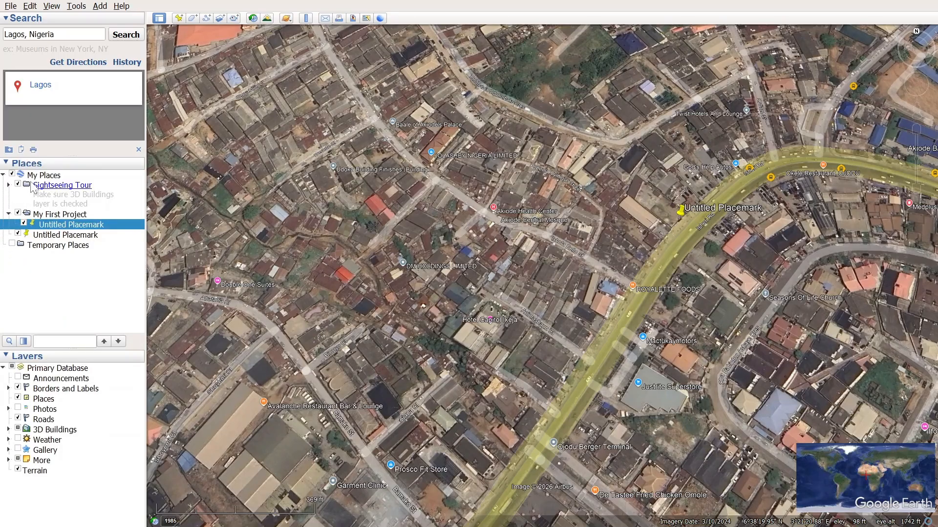
Step: Save the My First Project folder to the Desktop as a Kmz file named My First Project
{"action": "right_click", "coordinate": [47, 216]}
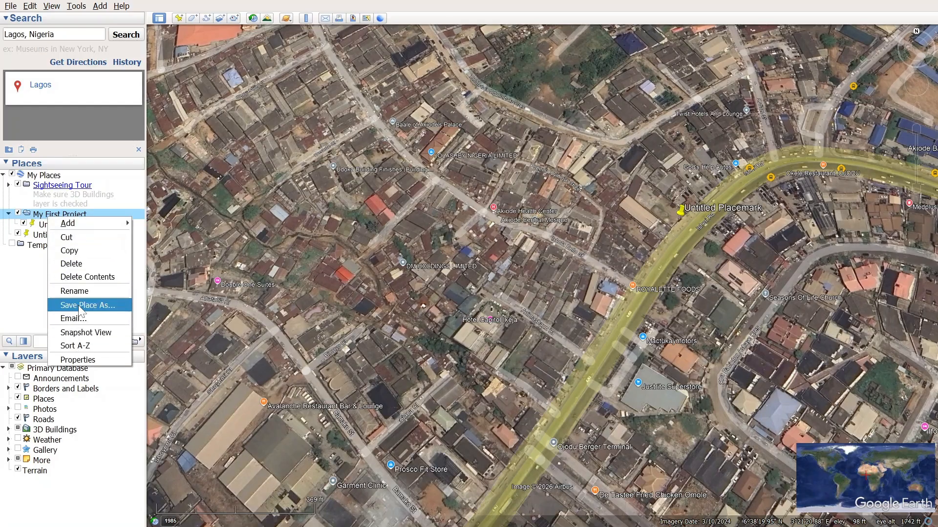
{"action": "left_click", "coordinate": [78, 305]}
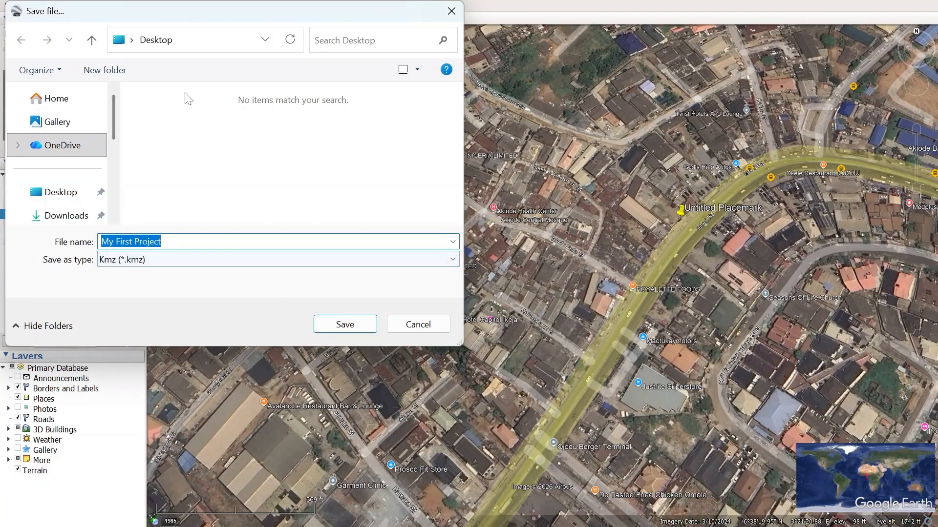
{"action": "left_click", "coordinate": [345, 325]}
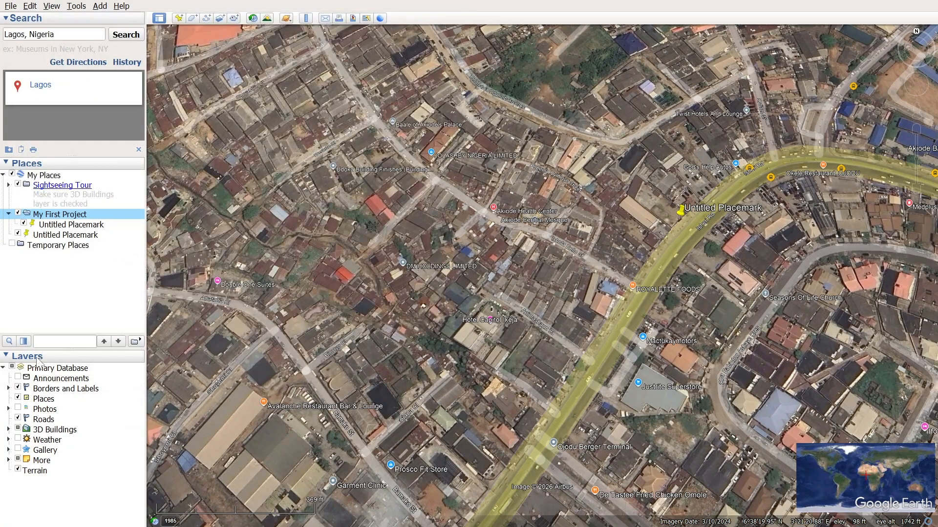
Step: Open the properties of the untitled placemark in the My First Project folder and rename it Location 1
{"action": "left_click", "coordinate": [50, 226]}
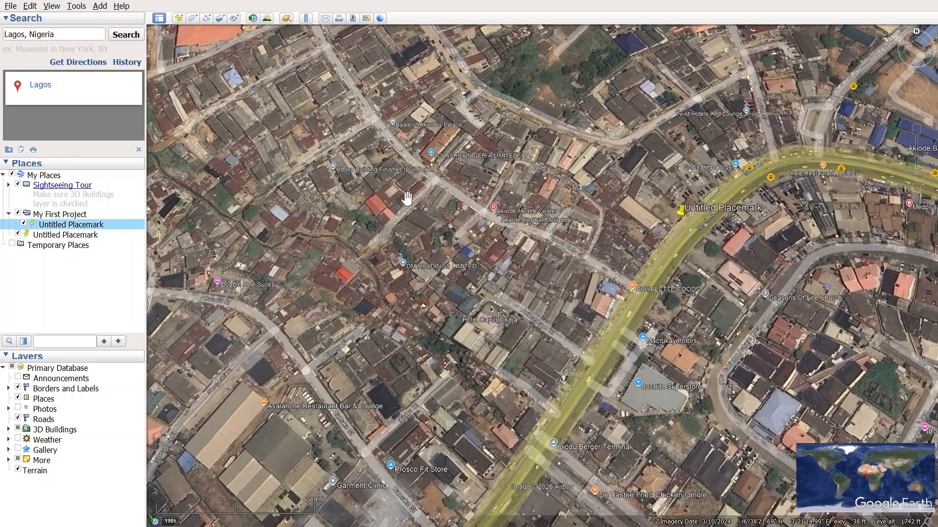
{"action": "left_click", "coordinate": [683, 209]}
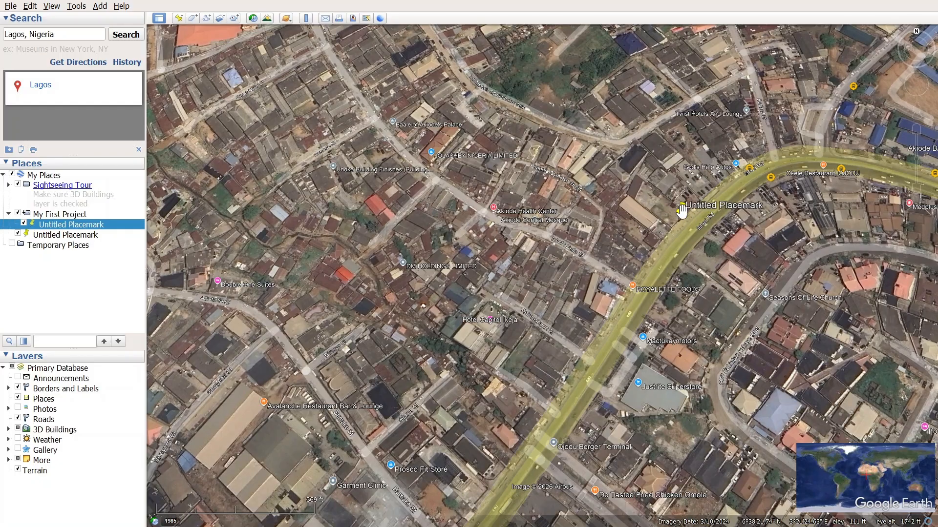
{"action": "right_click", "coordinate": [681, 211]}
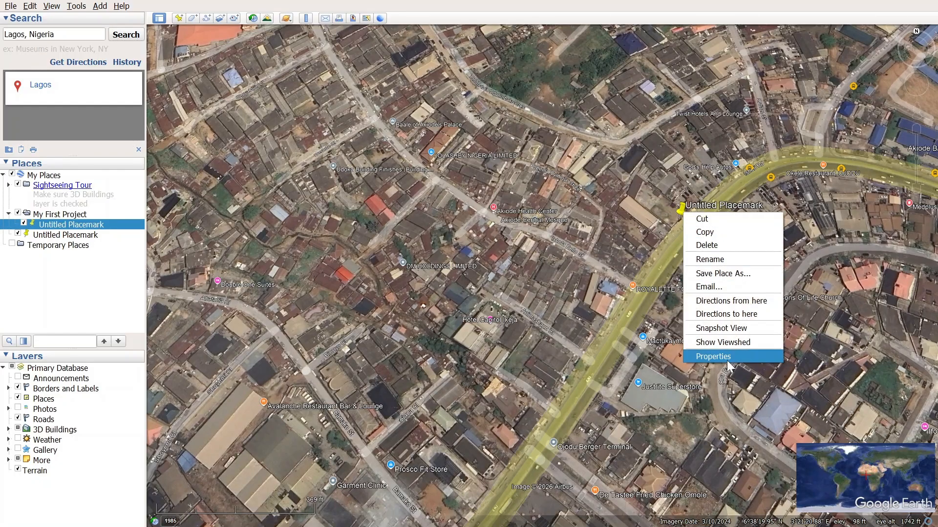
{"action": "left_click", "coordinate": [713, 357]}
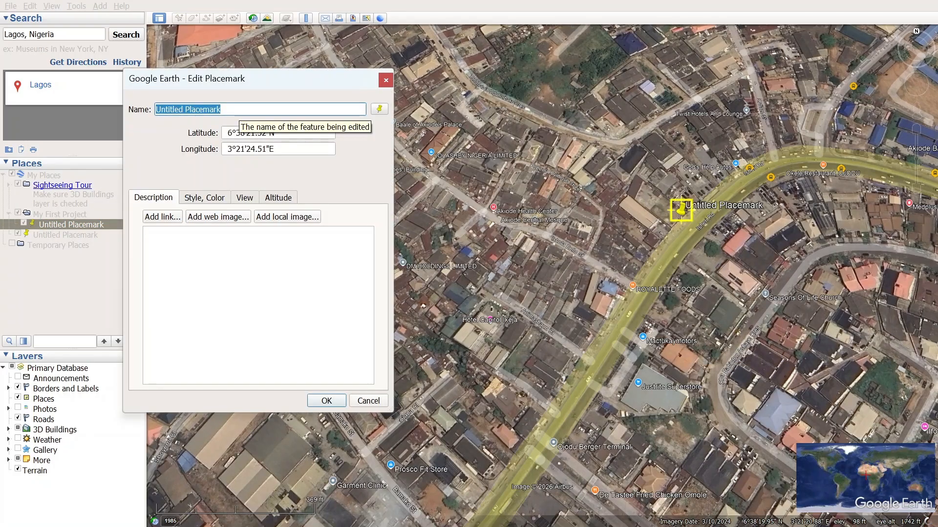
{"action": "type", "text": "Location 1"}
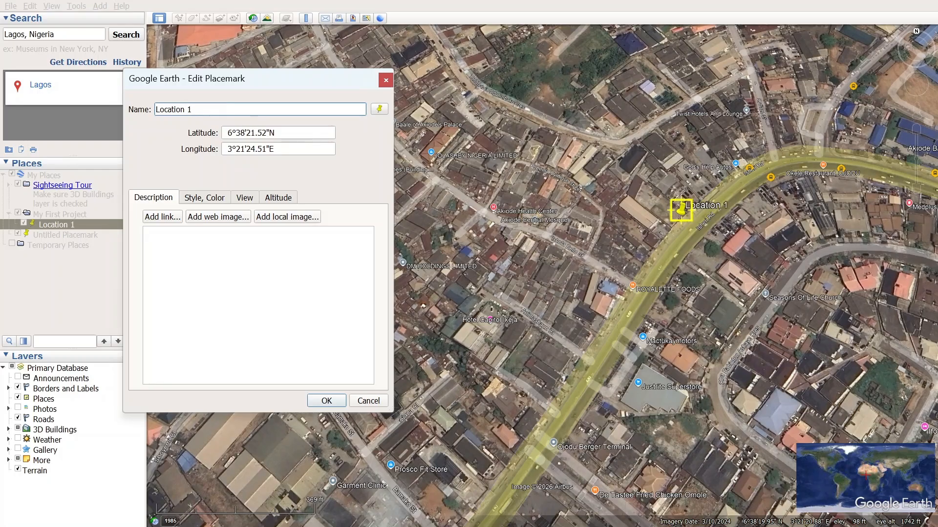
Step: Enter the placemark description as "Lagos, Nigeria." with "Location 1" on a second line
{"action": "key", "text": "Tab"}
{"action": "key", "text": "Tab"}
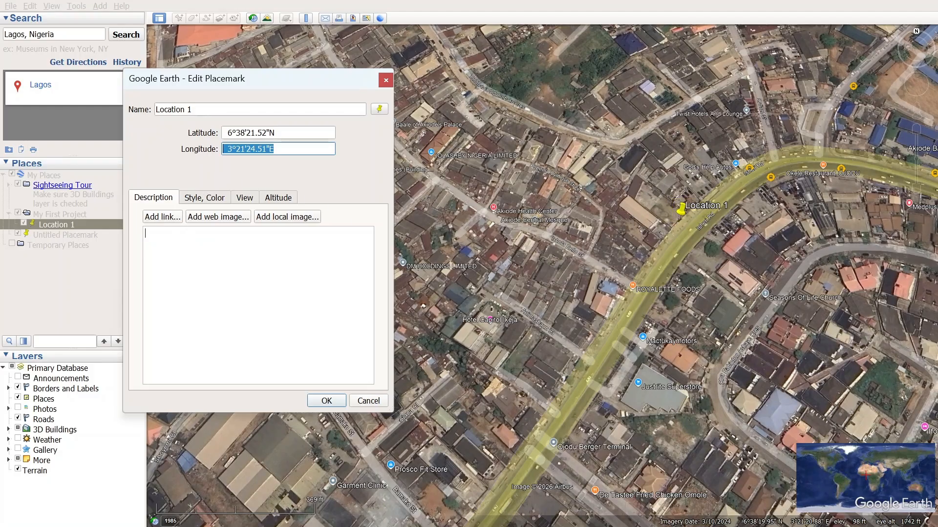
{"action": "left_click", "coordinate": [145, 233]}
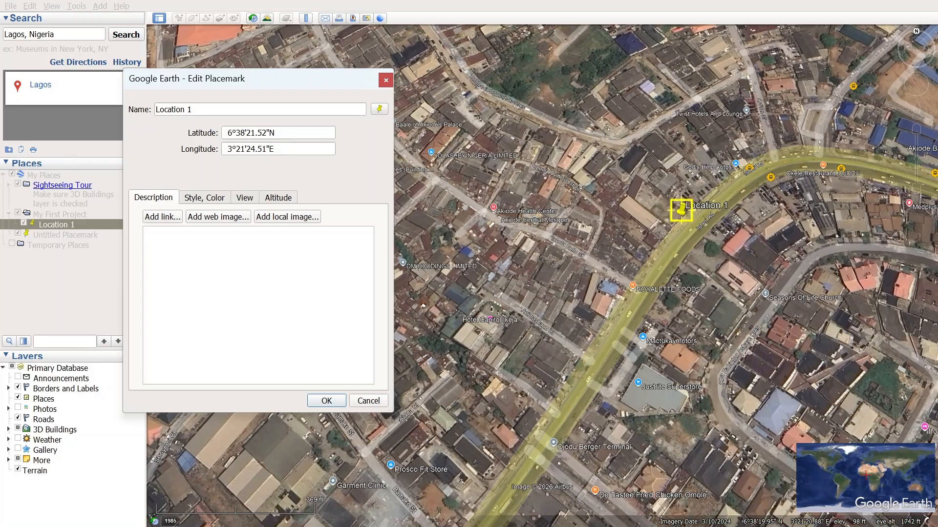
{"action": "type", "text": "Location 1"}
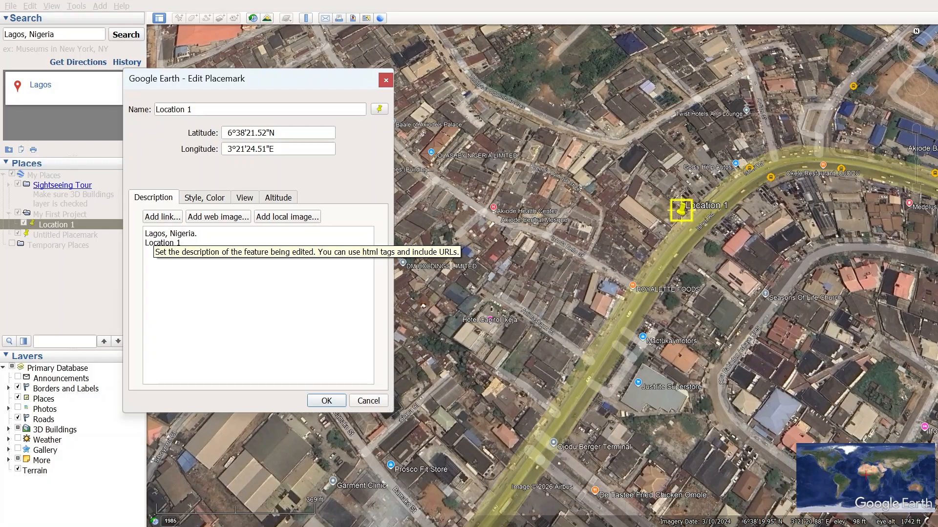
Step: Set the scale of the Location 1 label to 2.5 in the placemark's style settings
{"action": "left_click", "coordinate": [206, 199]}
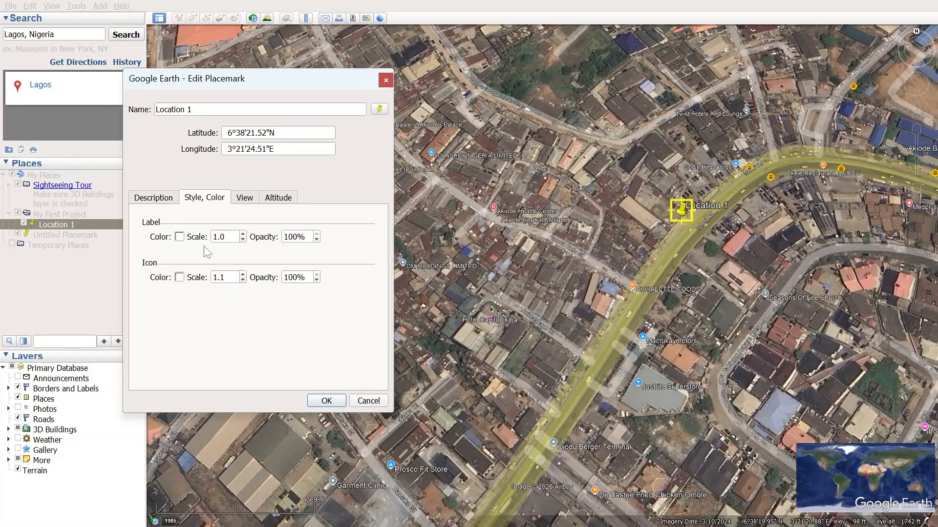
{"action": "left_click", "coordinate": [243, 234]}
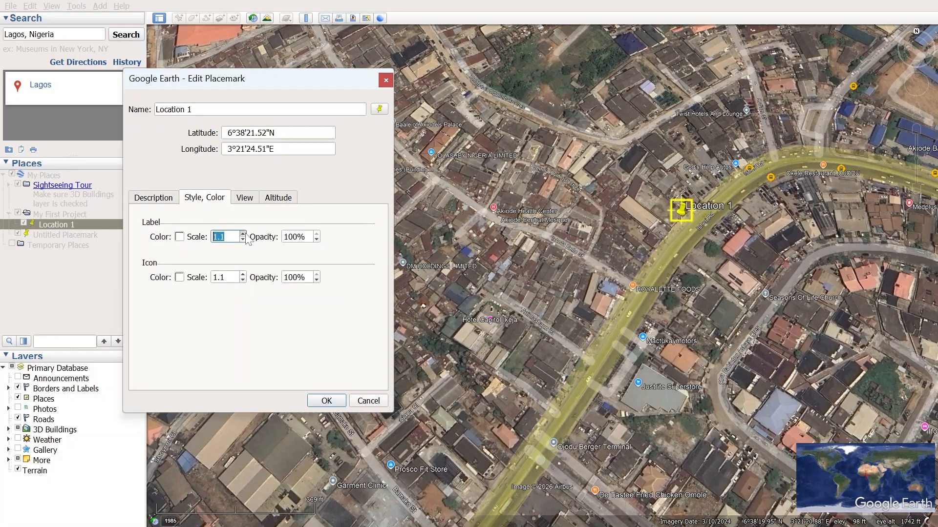
{"action": "left_click", "coordinate": [242, 234]}
{"action": "left_click", "coordinate": [243, 234]}
{"action": "left_click", "coordinate": [243, 234]}
{"action": "left_click", "coordinate": [242, 234]}
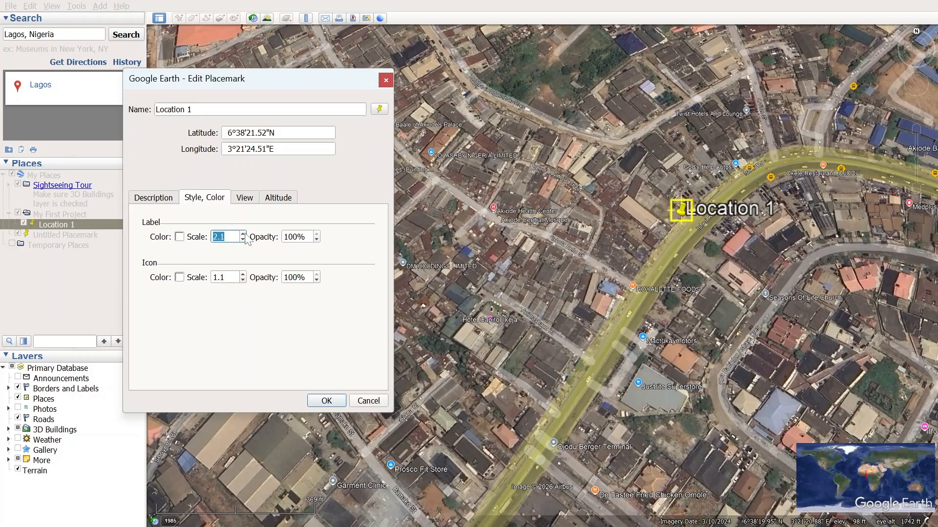
{"action": "left_click", "coordinate": [242, 234]}
{"action": "left_click", "coordinate": [242, 234]}
{"action": "left_click", "coordinate": [243, 234]}
{"action": "left_click", "coordinate": [242, 234]}
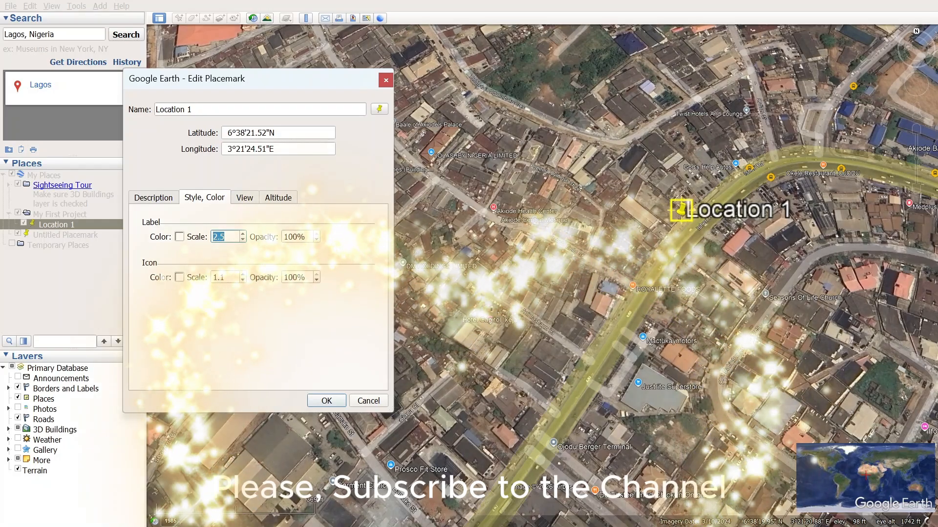
Step: Set the scale of the Location 1 icon to 2.3
{"action": "left_click", "coordinate": [243, 274]}
{"action": "left_click", "coordinate": [243, 275]}
{"action": "left_click", "coordinate": [242, 275]}
{"action": "left_click", "coordinate": [242, 275]}
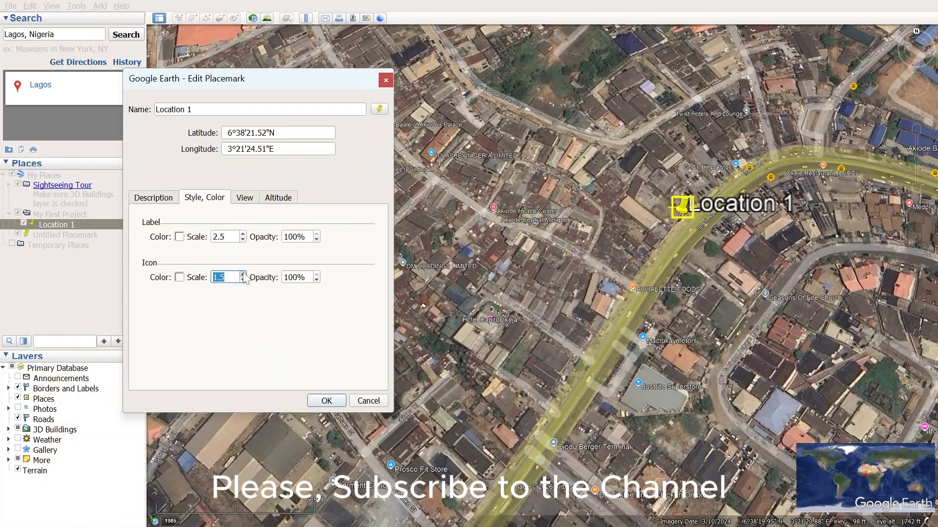
{"action": "left_click", "coordinate": [243, 274]}
{"action": "left_click", "coordinate": [243, 274]}
{"action": "left_click", "coordinate": [243, 275]}
{"action": "left_click", "coordinate": [242, 274]}
{"action": "left_click", "coordinate": [242, 275]}
{"action": "left_click", "coordinate": [243, 274]}
{"action": "left_click", "coordinate": [243, 275]}
{"action": "left_click", "coordinate": [243, 275]}
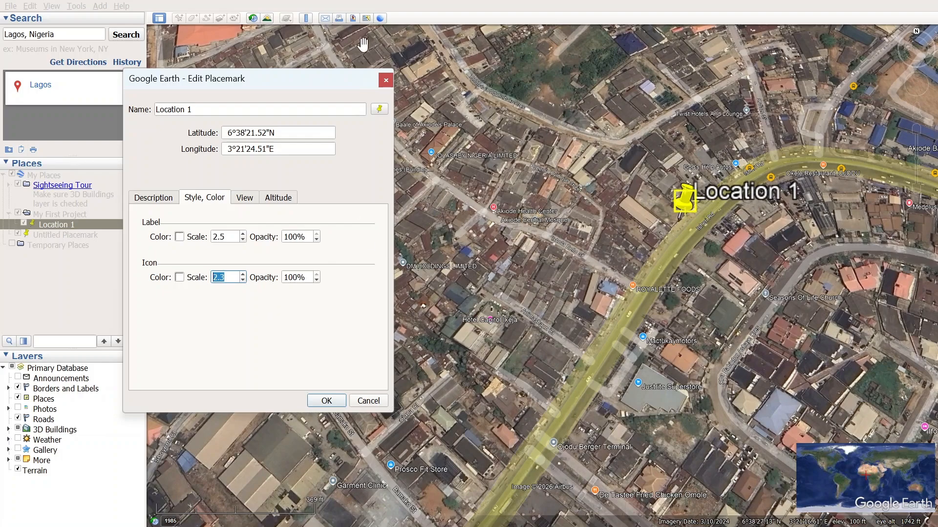
Step: Review the placemark's view coordinates, range and altitude settings, and accept the edits to Location 1
{"action": "left_click", "coordinate": [245, 198]}
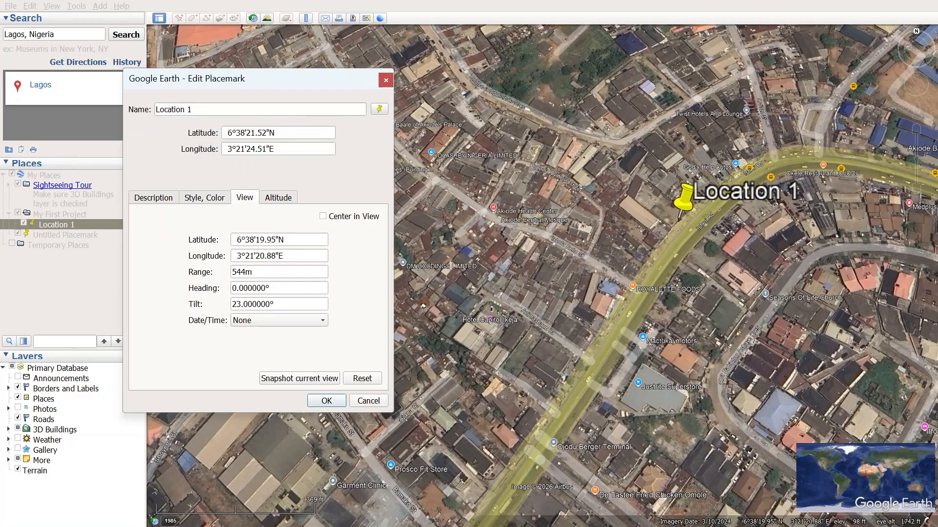
{"action": "left_click_drag", "start_coordinate": [288, 239], "coordinate": [231, 240]}
{"action": "key", "text": "Tab"}
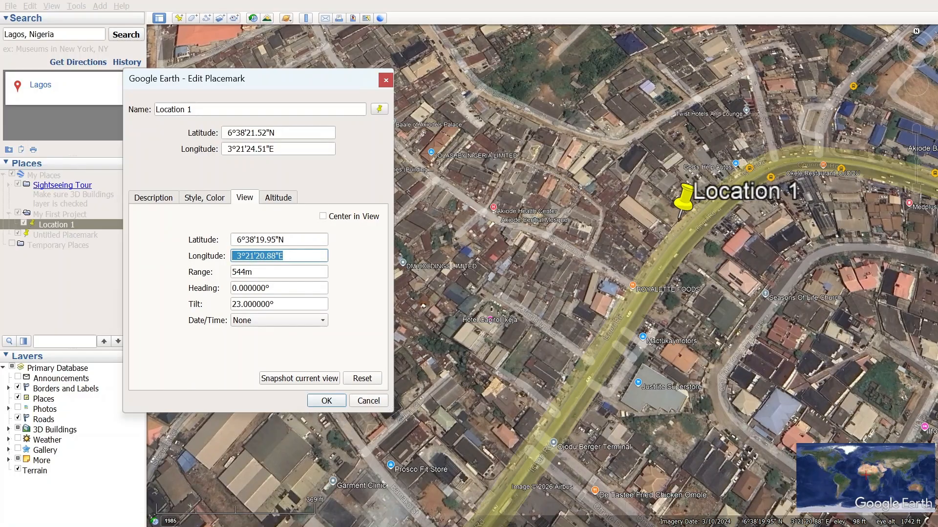
{"action": "key", "text": "shift+Tab"}
{"action": "key", "text": "Tab"}
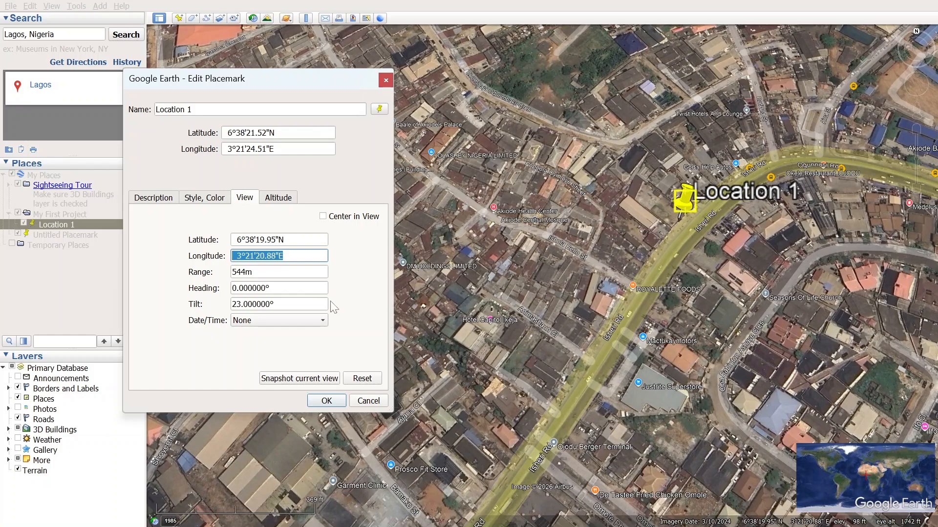
{"action": "key", "text": "Tab"}
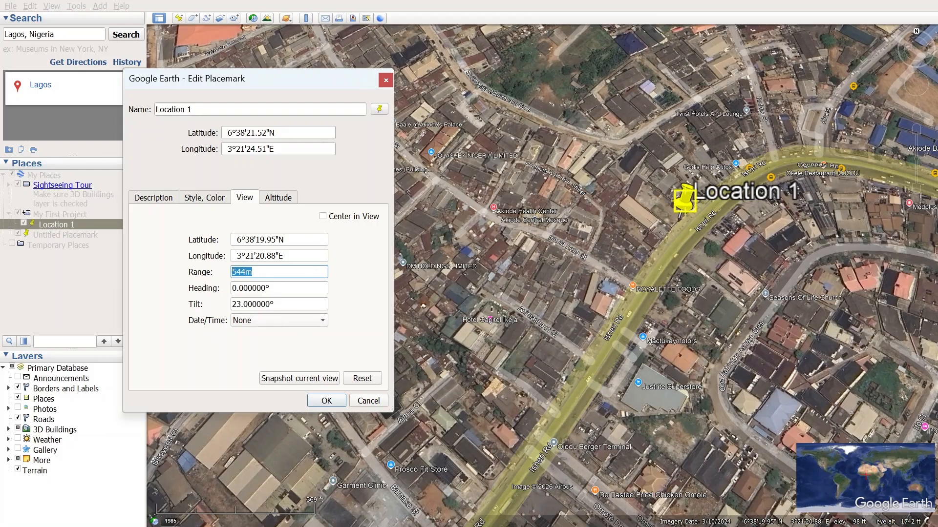
{"action": "left_click", "coordinate": [282, 198]}
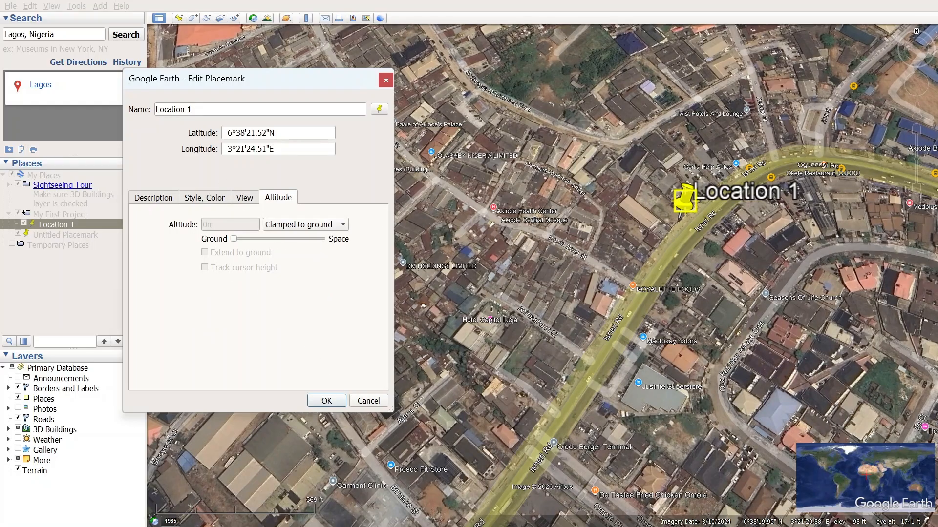
{"action": "left_click", "coordinate": [326, 401]}
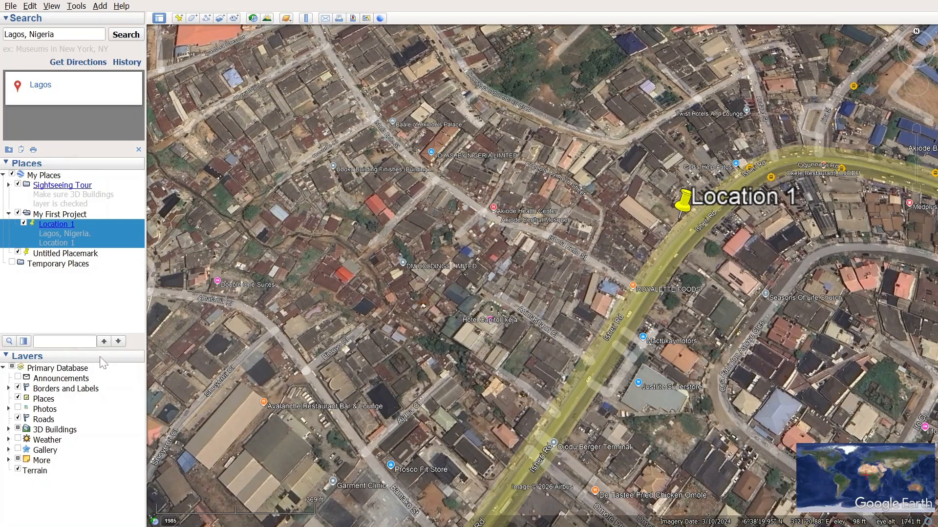
Step: Turn the Borders and Labels and Places layers off and back on, and point out the Gallery and Weather layers
{"action": "left_click", "coordinate": [19, 389]}
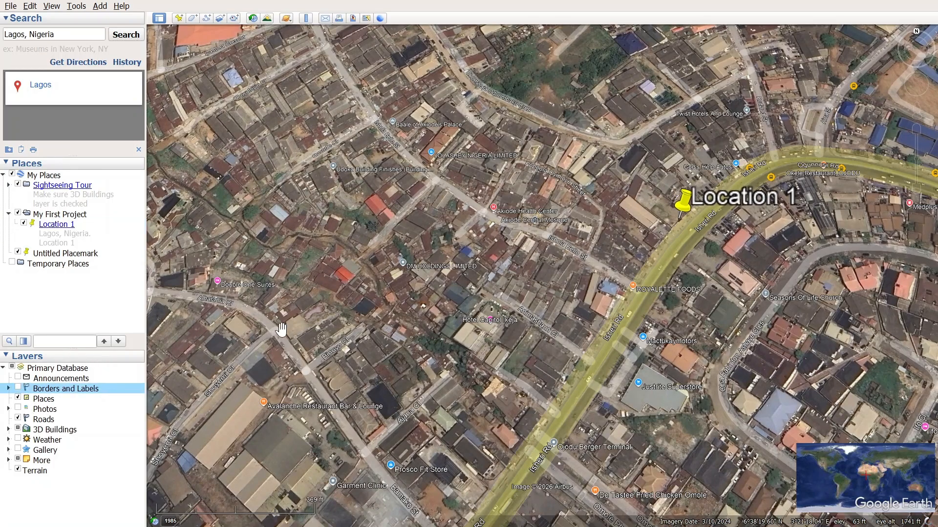
{"action": "left_click", "coordinate": [18, 399]}
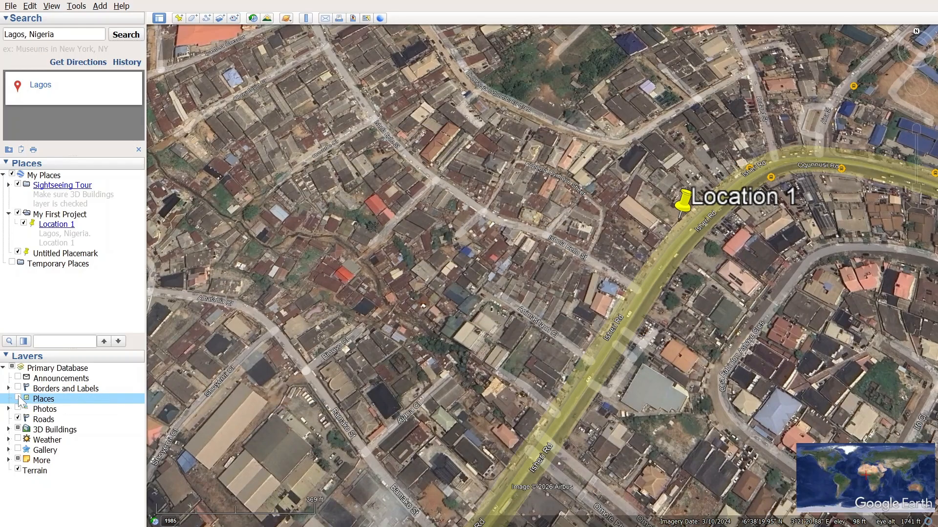
{"action": "left_click", "coordinate": [18, 398]}
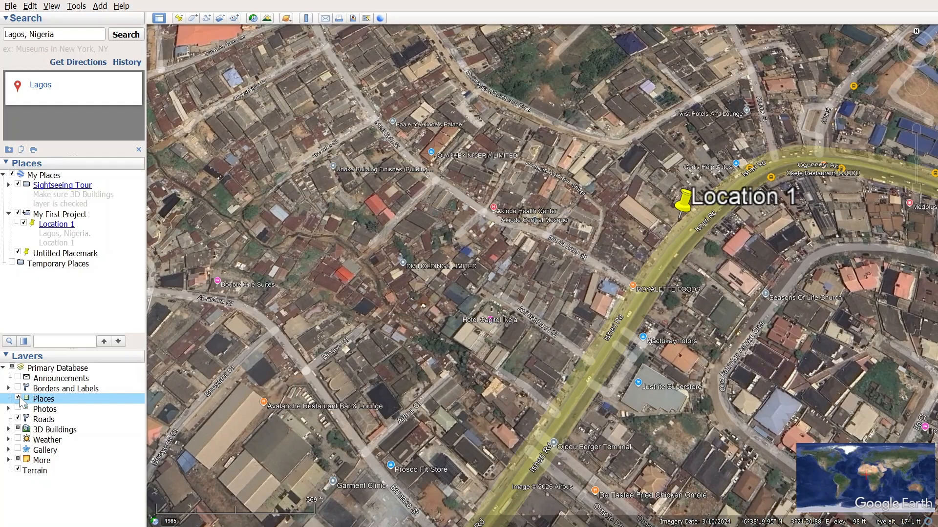
{"action": "left_click", "coordinate": [18, 399]}
{"action": "left_click", "coordinate": [18, 399]}
{"action": "left_click", "coordinate": [18, 388]}
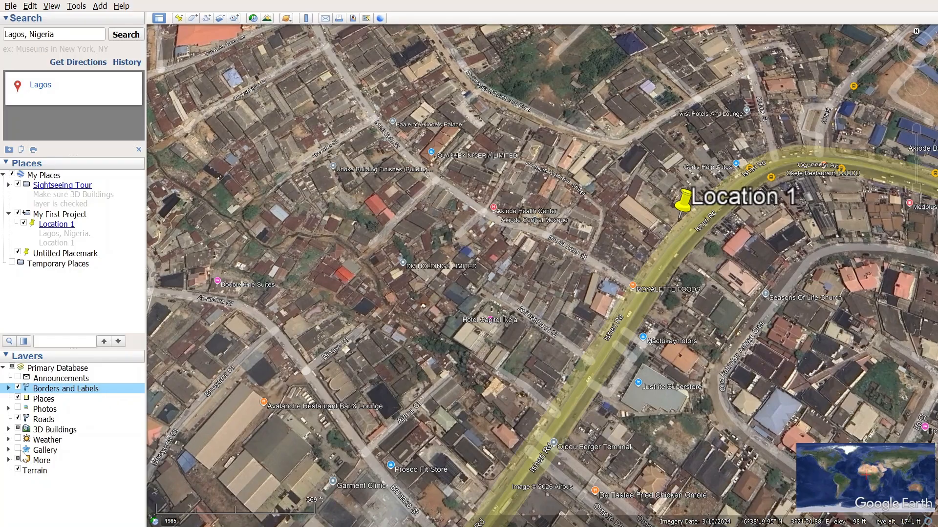
{"action": "left_click", "coordinate": [21, 453]}
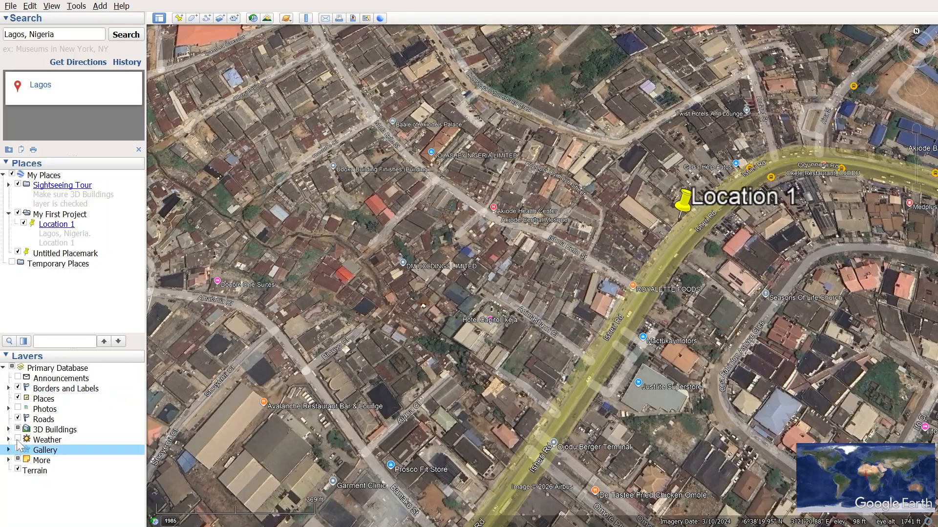
{"action": "left_click", "coordinate": [19, 441]}
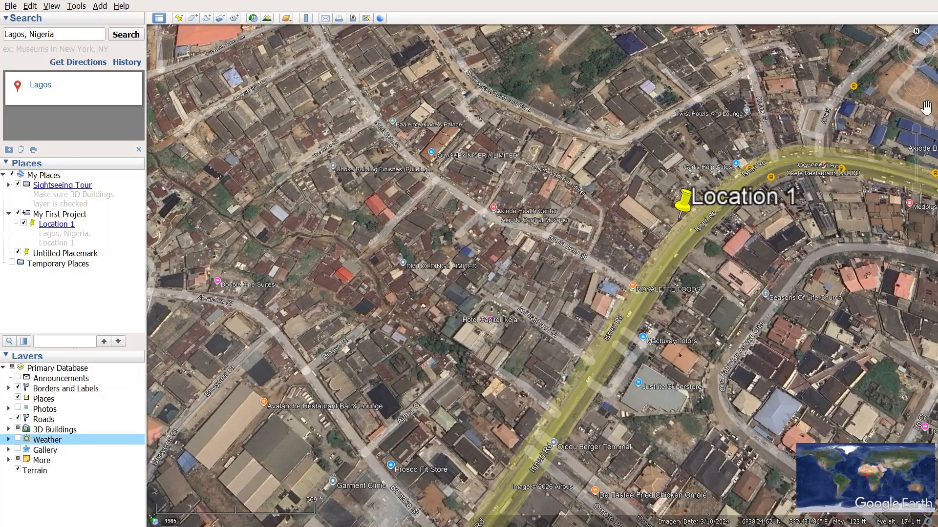
Step: Zoom out from Location 1 and pan the map northeast to the green wetland area
{"action": "left_click_drag", "start_coordinate": [619, 194], "coordinate": [475, 291]}
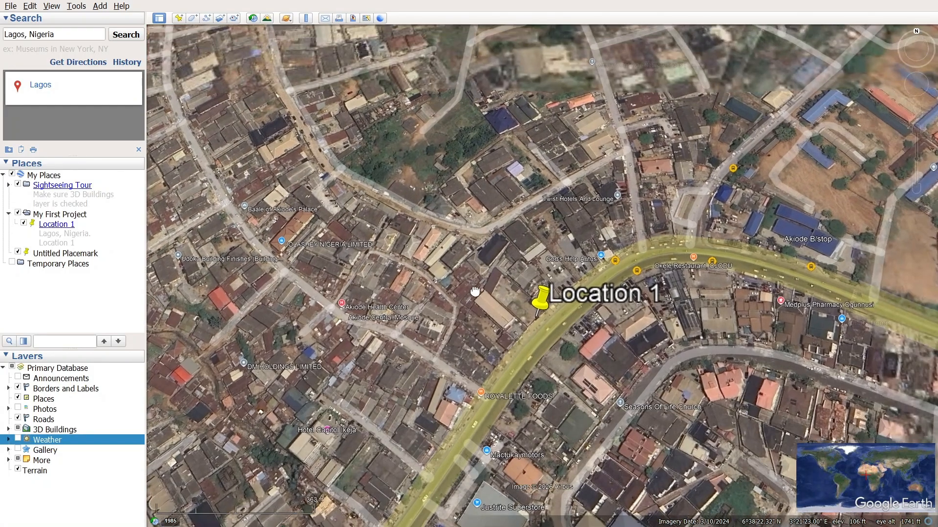
{"action": "scroll", "coordinate": [566, 274], "scroll_direction": "down", "scroll_amount": 3}
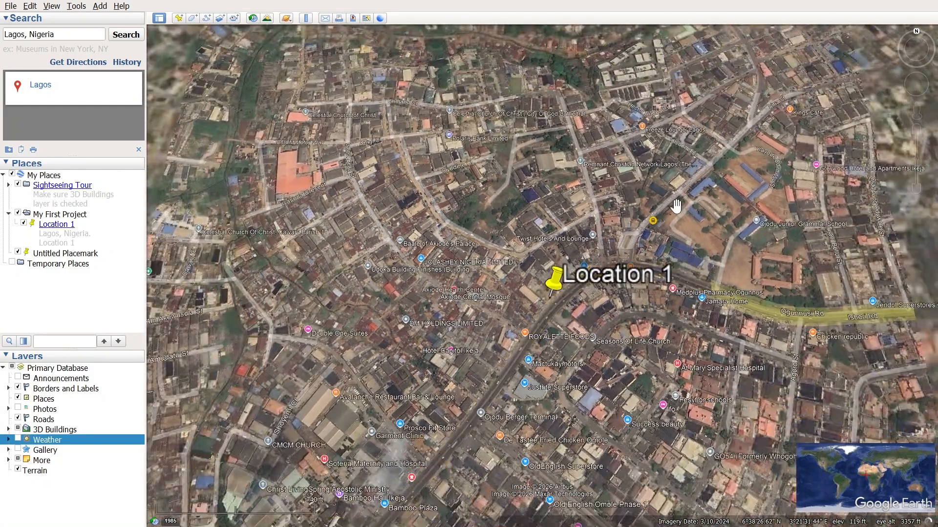
{"action": "left_click_drag", "start_coordinate": [792, 188], "coordinate": [651, 198]}
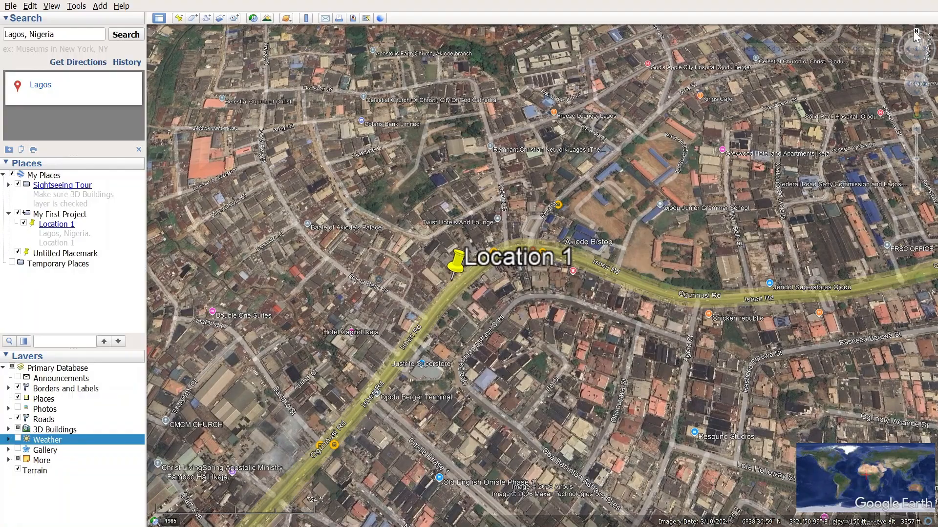
{"action": "left_click_drag", "start_coordinate": [717, 312], "coordinate": [322, 335]}
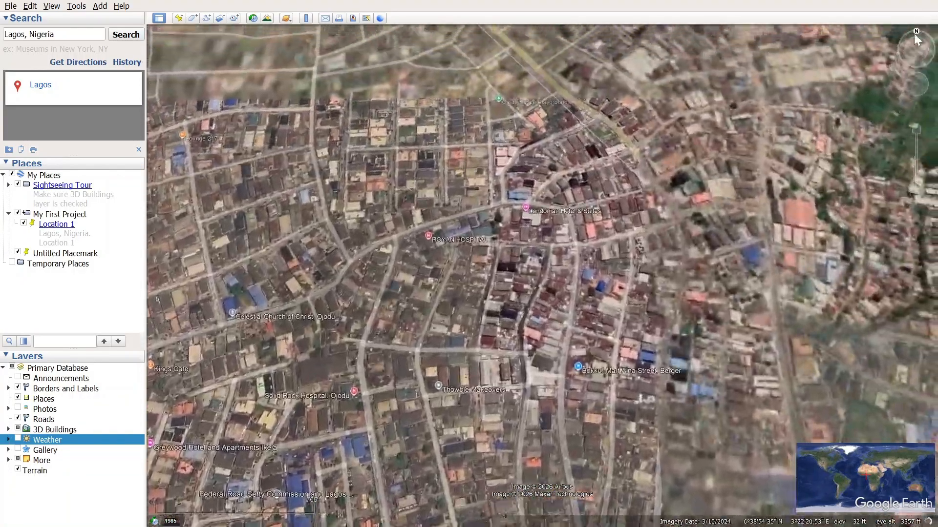
{"action": "left_click_drag", "start_coordinate": [839, 153], "coordinate": [360, 504]}
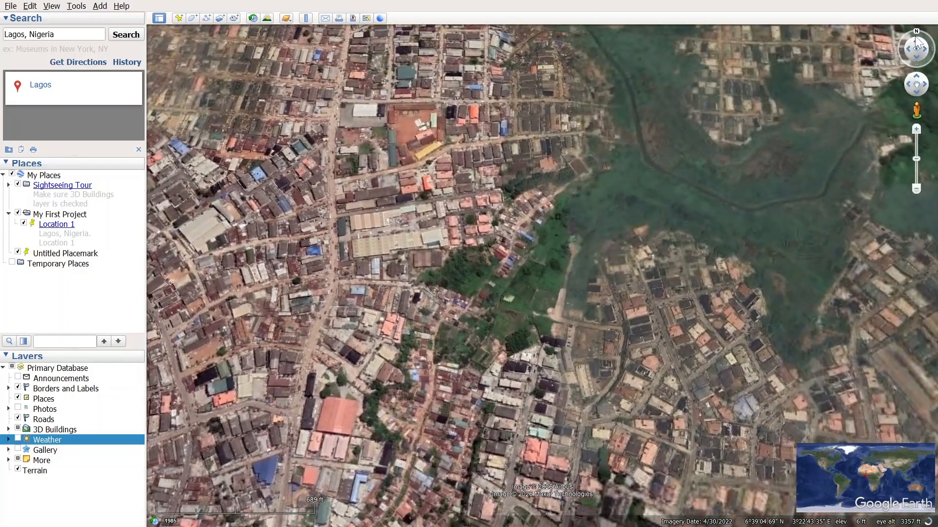
Step: Rotate the map and restore its north-up orientation, and move in closer on the streets to the west
{"action": "left_click_drag", "start_coordinate": [915, 36], "coordinate": [890, 51]}
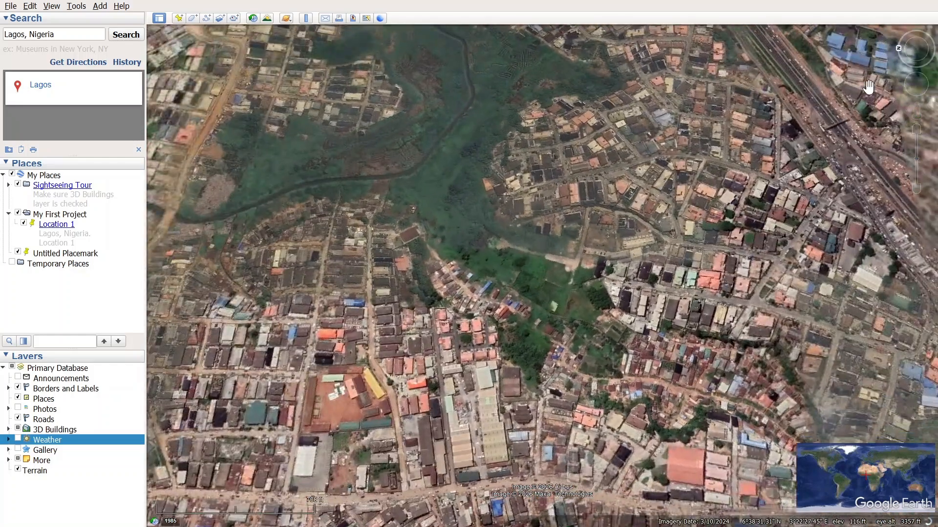
{"action": "left_click", "coordinate": [897, 48]}
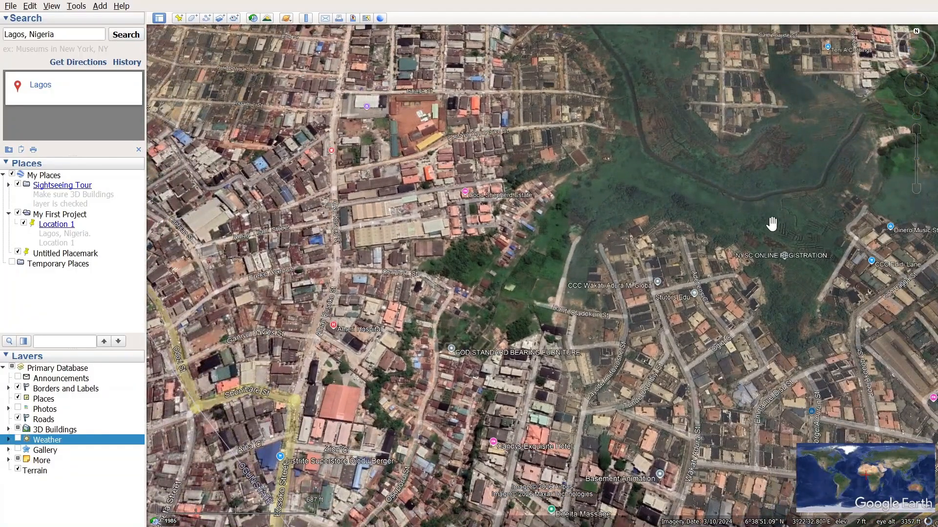
{"action": "left_click", "coordinate": [911, 90]}
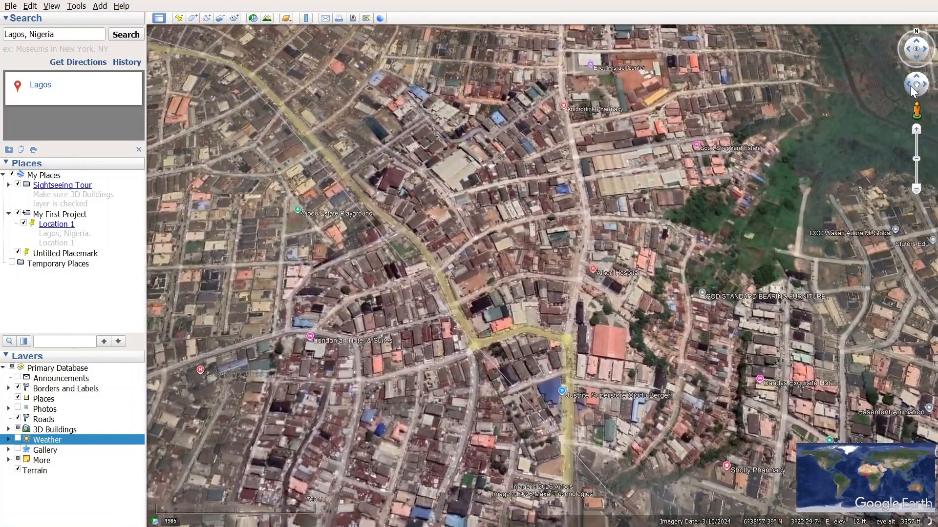
{"action": "scroll", "coordinate": [574, 299], "scroll_direction": "up", "scroll_amount": 5}
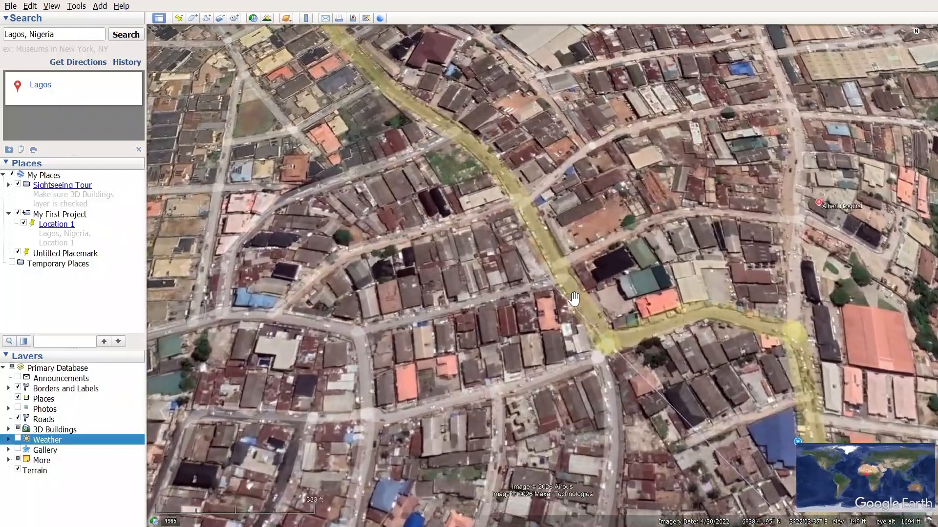
Step: Enter Street View on Raimi St where it meets the yellow main road, and look around the street
{"action": "scroll", "coordinate": [574, 298], "scroll_direction": "up", "scroll_amount": 3}
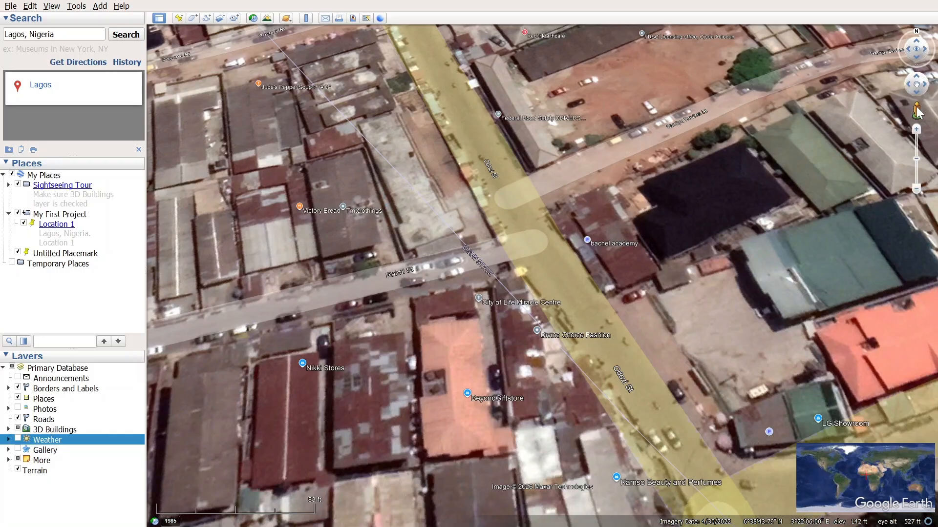
{"action": "left_click_drag", "start_coordinate": [916, 114], "coordinate": [509, 250]}
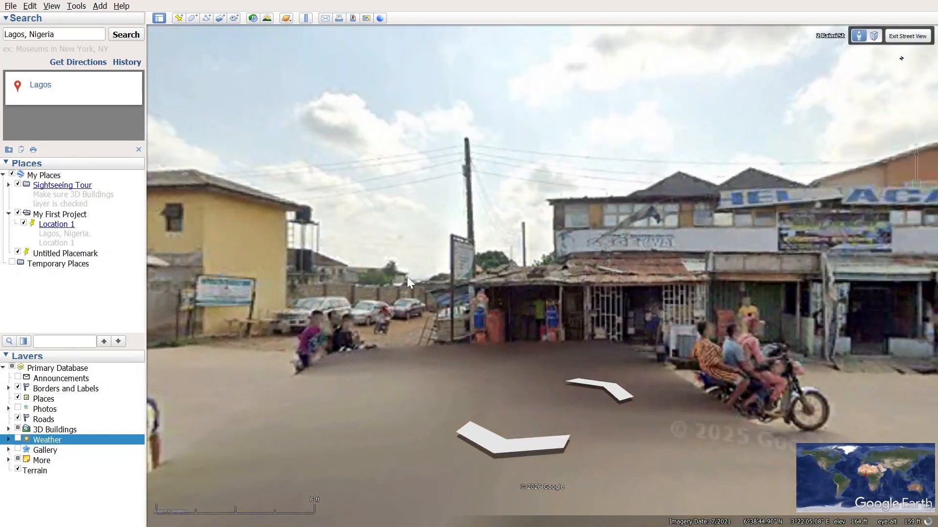
{"action": "left_click_drag", "start_coordinate": [235, 286], "coordinate": [630, 305]}
{"action": "left_click_drag", "start_coordinate": [234, 322], "coordinate": [730, 313]}
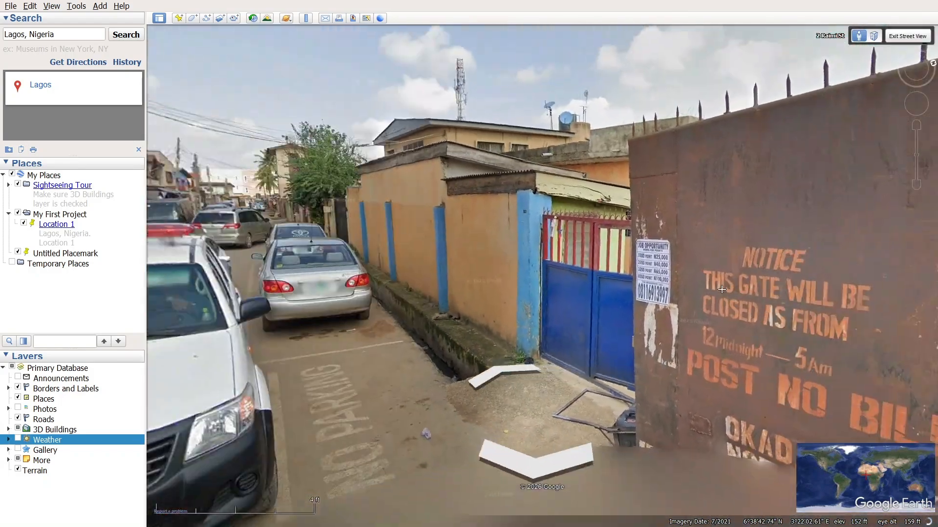
{"action": "left_click_drag", "start_coordinate": [366, 309], "coordinate": [556, 289]}
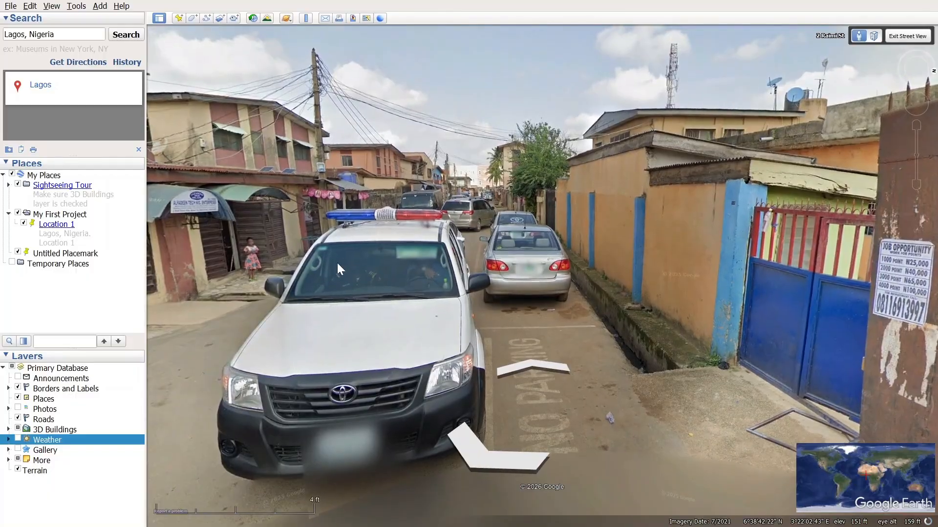
{"action": "left_click_drag", "start_coordinate": [337, 263], "coordinate": [753, 163]}
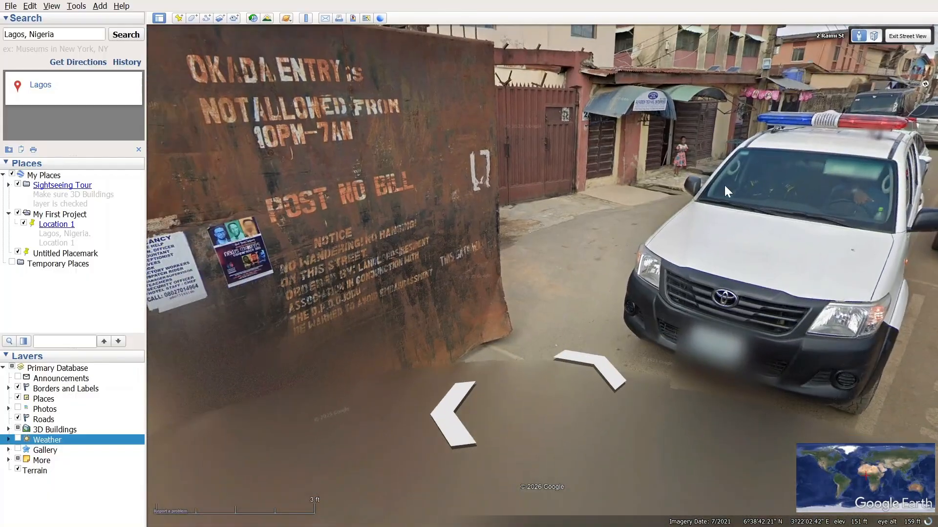
{"action": "left_click_drag", "start_coordinate": [660, 155], "coordinate": [353, 154]}
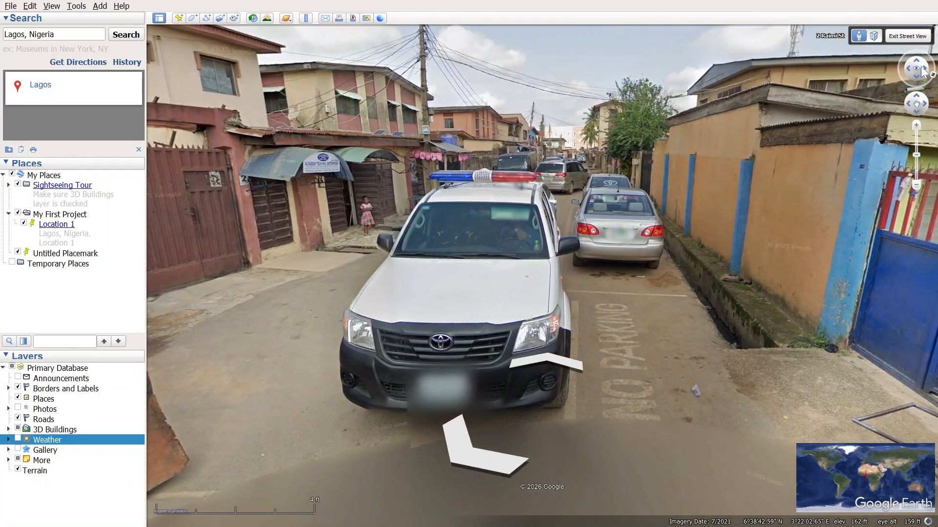
Step: Exit Street View and return to an aerial view of the surrounding neighbourhood
{"action": "left_click", "coordinate": [901, 38]}
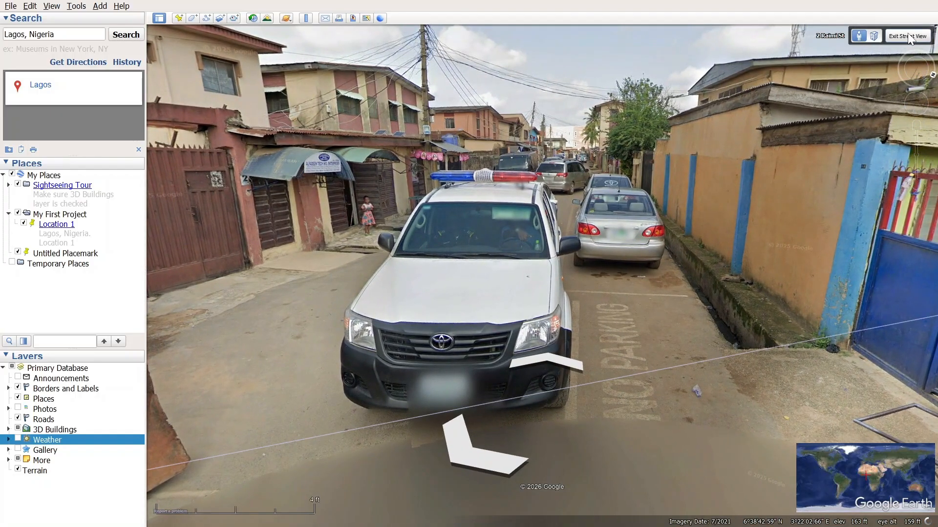
{"action": "left_click", "coordinate": [901, 36]}
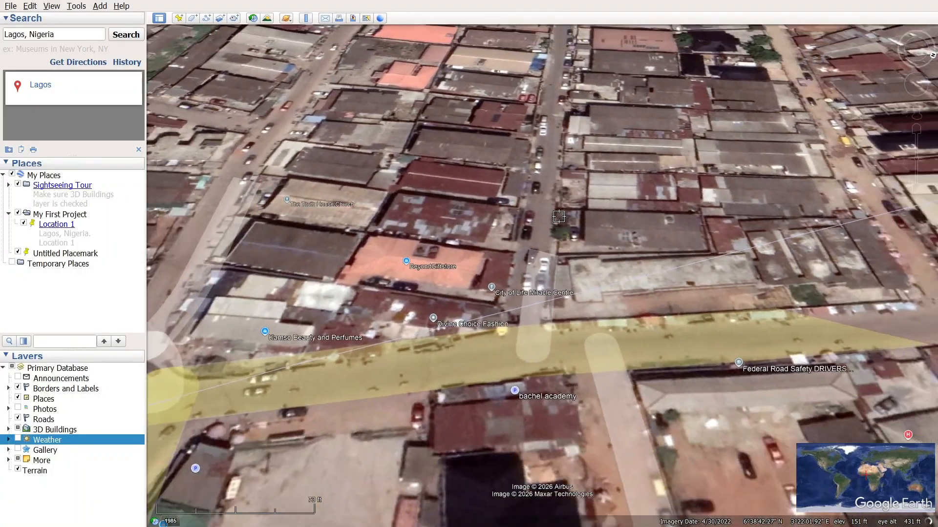
{"action": "scroll", "coordinate": [618, 216], "scroll_direction": "down", "scroll_amount": 3}
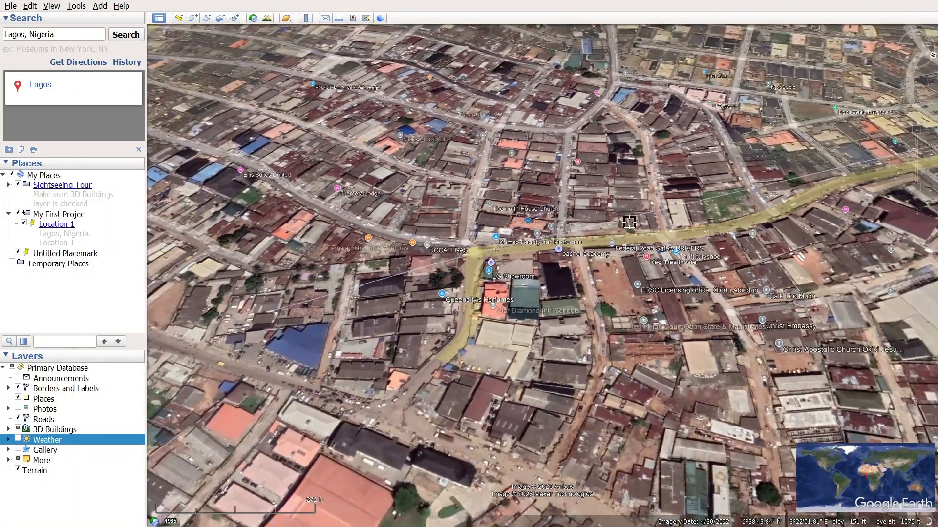
{"action": "scroll", "coordinate": [631, 222], "scroll_direction": "up", "scroll_amount": 2}
{"action": "scroll", "coordinate": [631, 223], "scroll_direction": "up", "scroll_amount": 2}
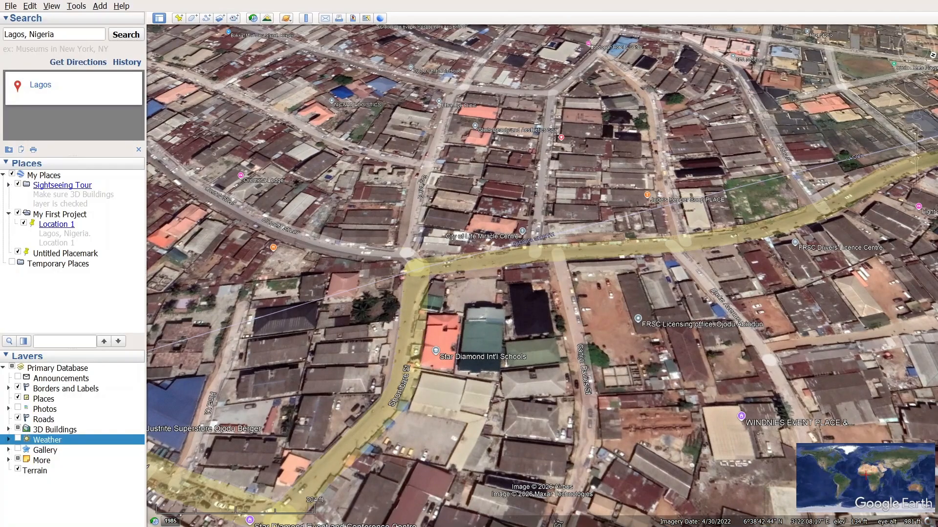
Step: Save the current contents of My Places
{"action": "left_click", "coordinate": [12, 7]}
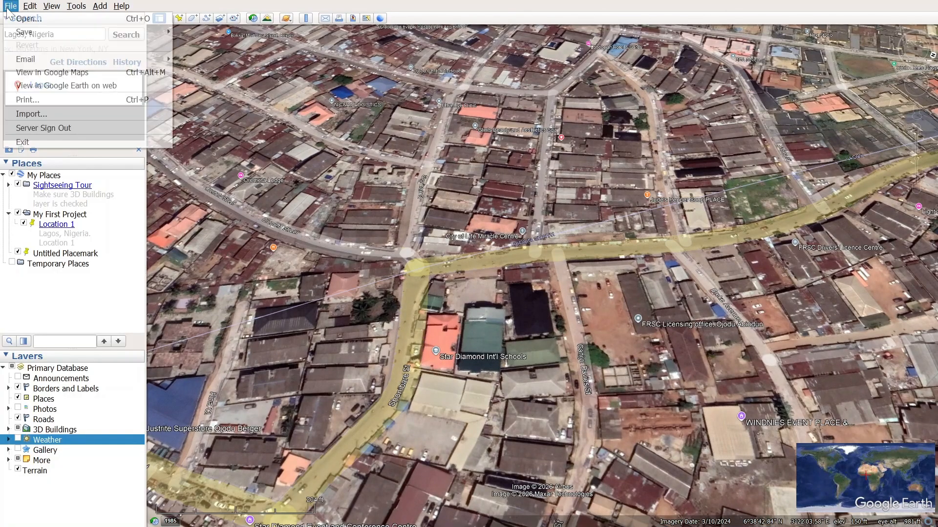
{"action": "mouse_move", "coordinate": [22, 33]}
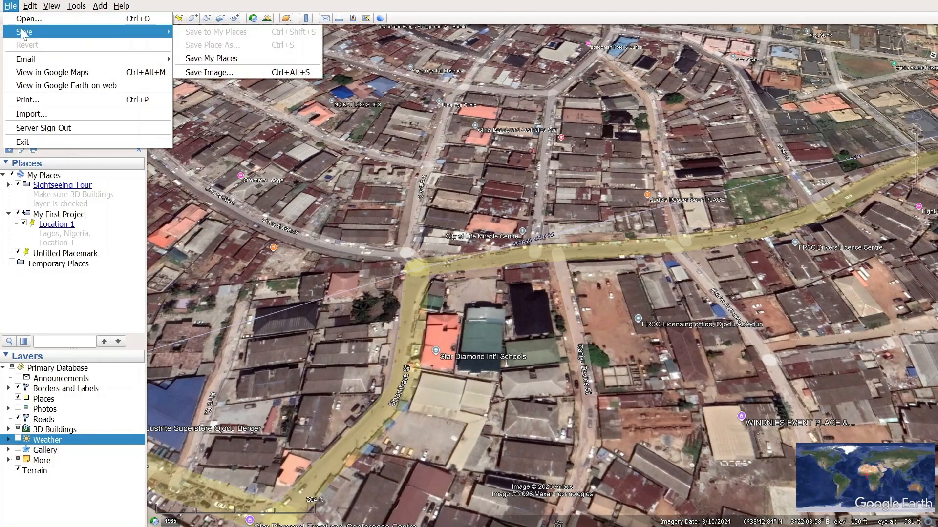
{"action": "left_click", "coordinate": [217, 59]}
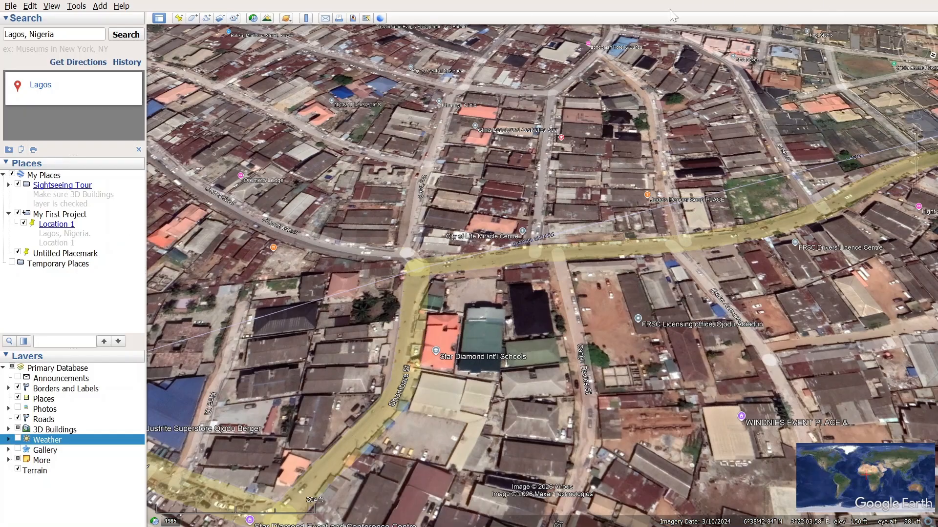
Step: Add a new folder named My Project under My Places
{"action": "left_click", "coordinate": [28, 216]}
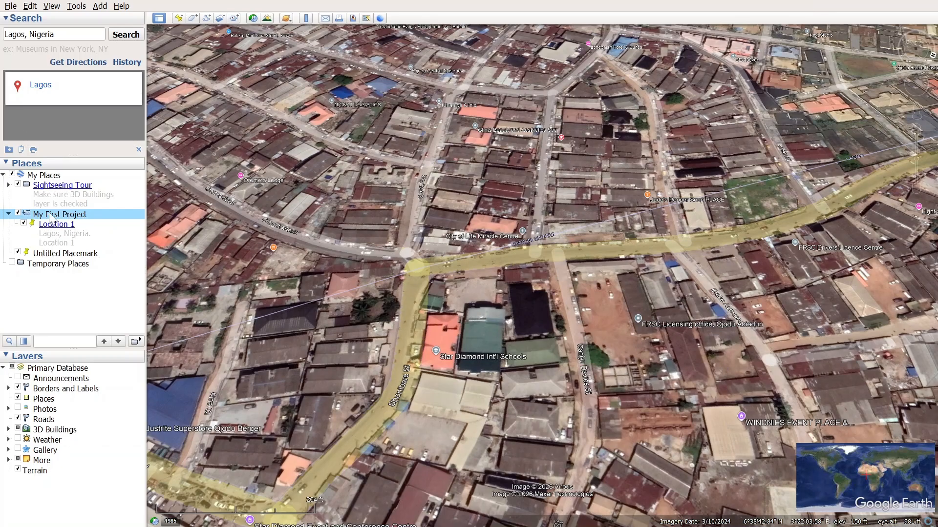
{"action": "right_click", "coordinate": [48, 176]}
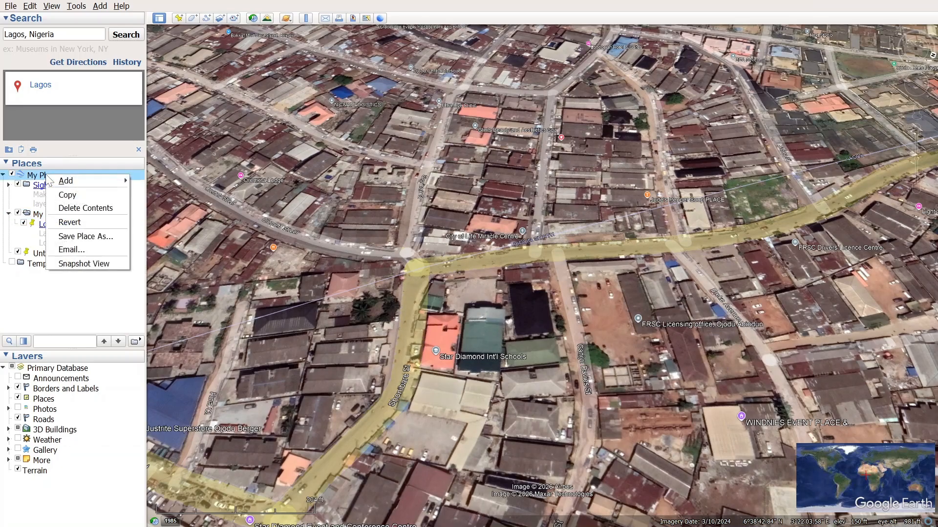
{"action": "mouse_move", "coordinate": [68, 182]}
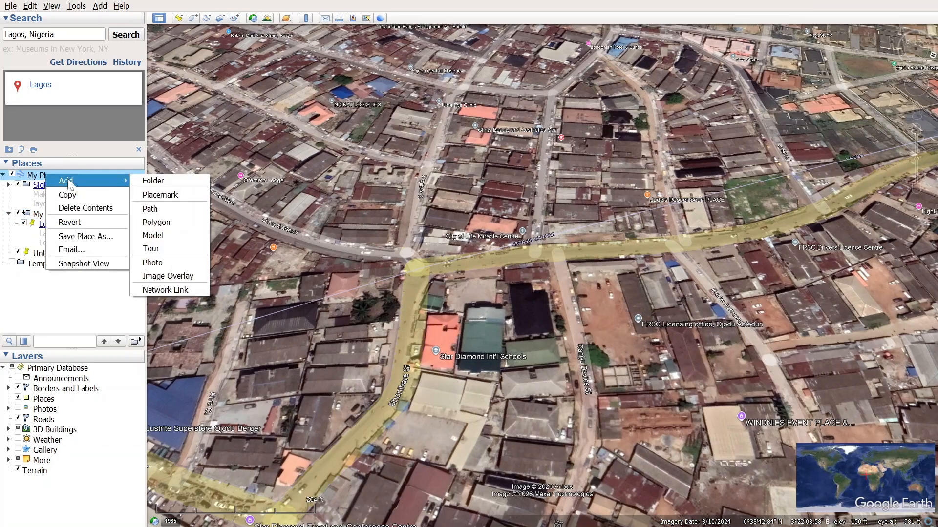
{"action": "left_click", "coordinate": [34, 179]}
{"action": "right_click", "coordinate": [34, 179]}
{"action": "mouse_move", "coordinate": [49, 180]}
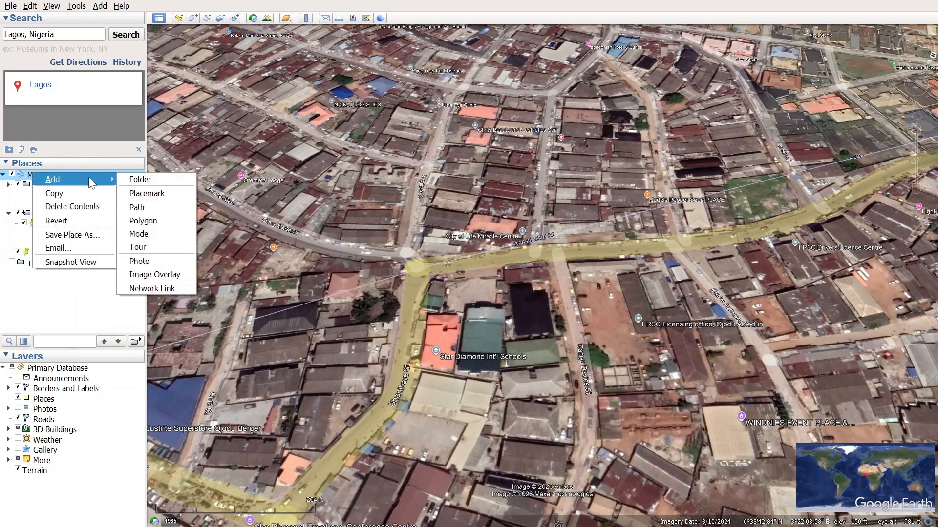
{"action": "left_click", "coordinate": [137, 182]}
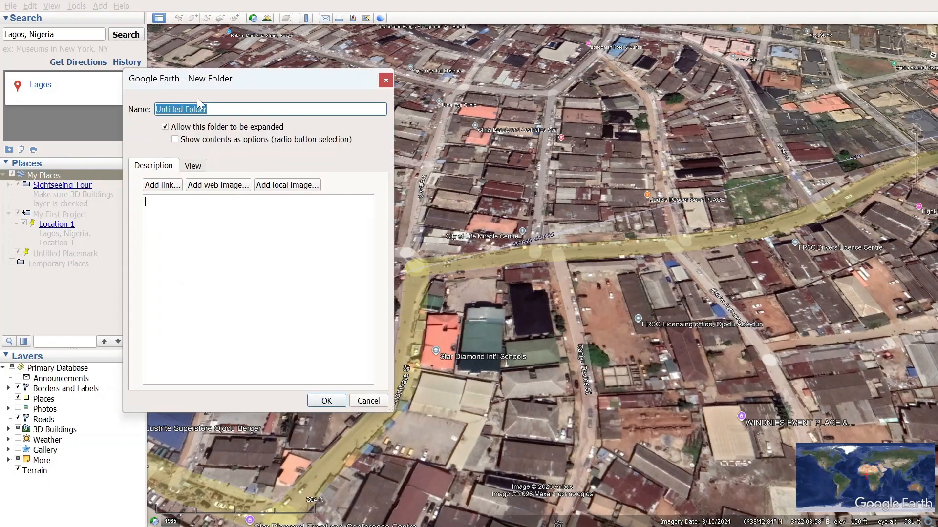
{"action": "type", "text": "My Project"}
{"action": "key", "text": "Return"}
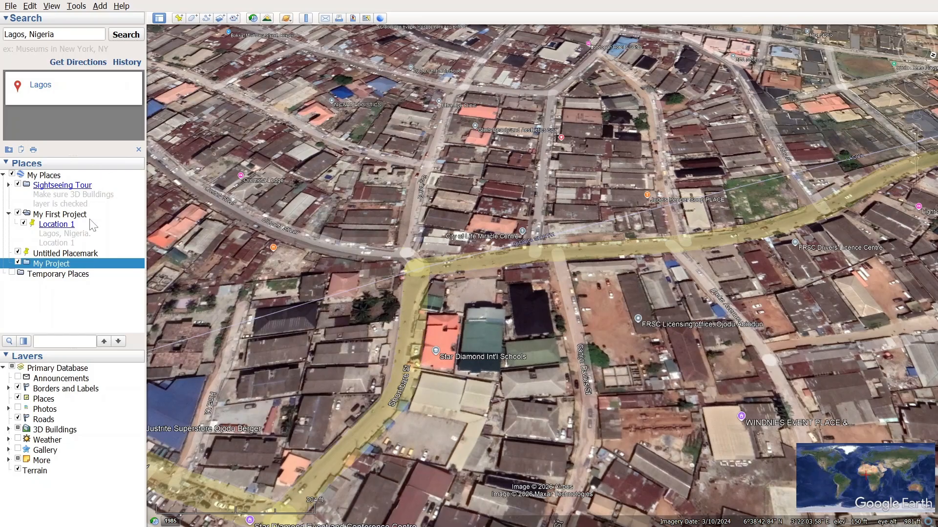
Step: Review the item types that can be added to the My Project folder without adding any
{"action": "right_click", "coordinate": [91, 264]}
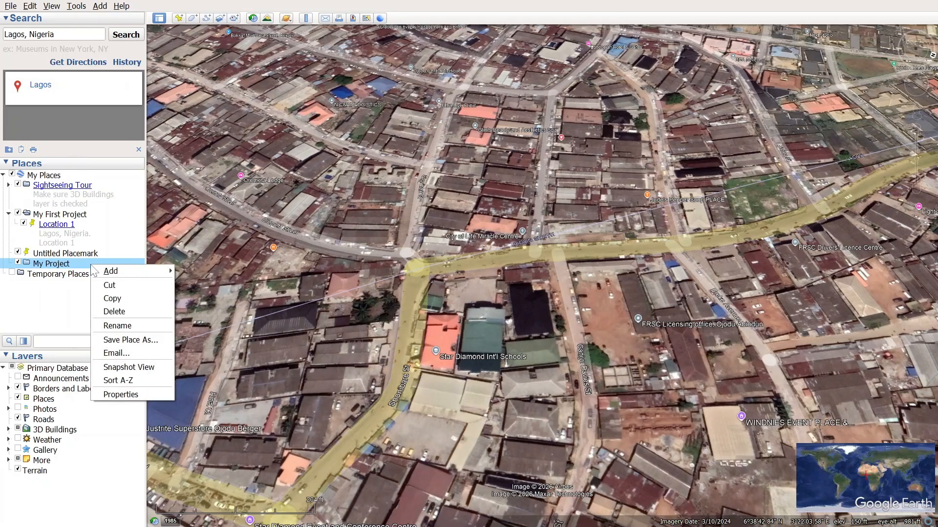
{"action": "mouse_move", "coordinate": [110, 272]}
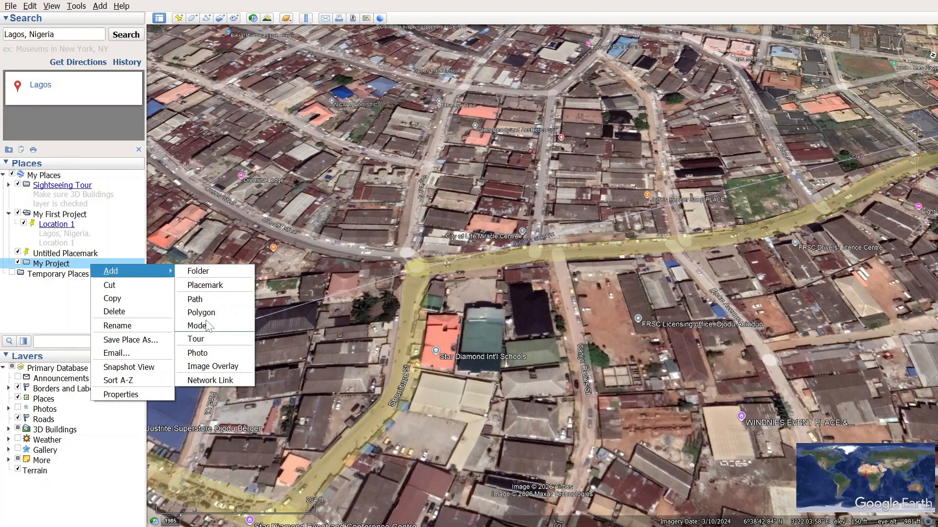
{"action": "left_click", "coordinate": [51, 297]}
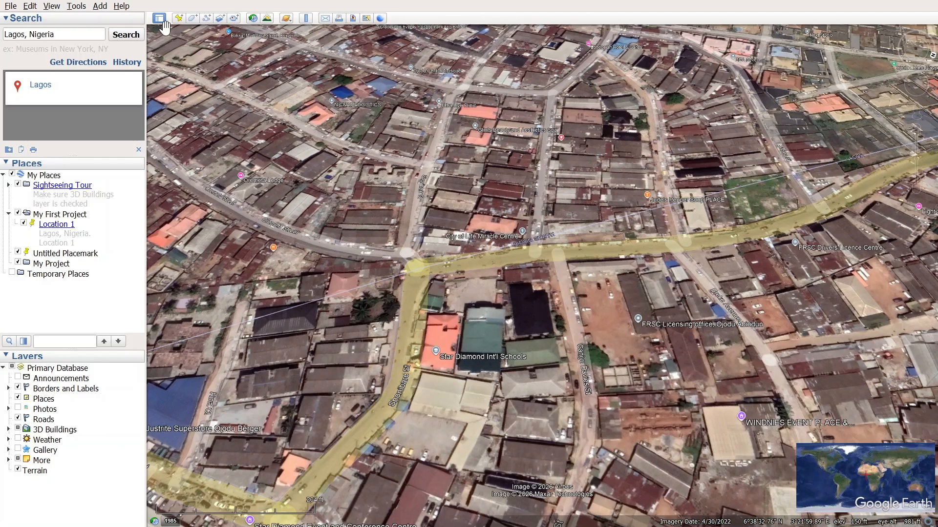
Step: Turn off full-screen mode to show the program in a regular window
{"action": "left_click", "coordinate": [54, 7]}
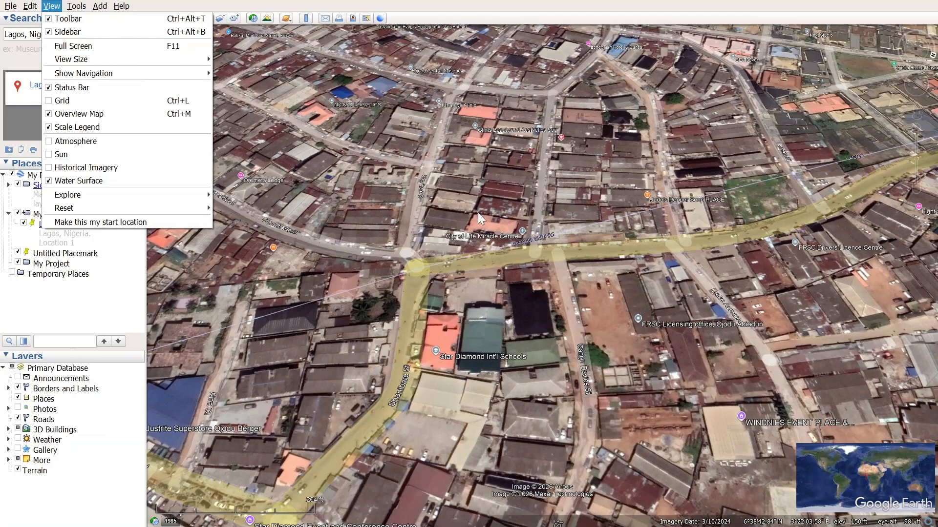
{"action": "left_click", "coordinate": [72, 45]}
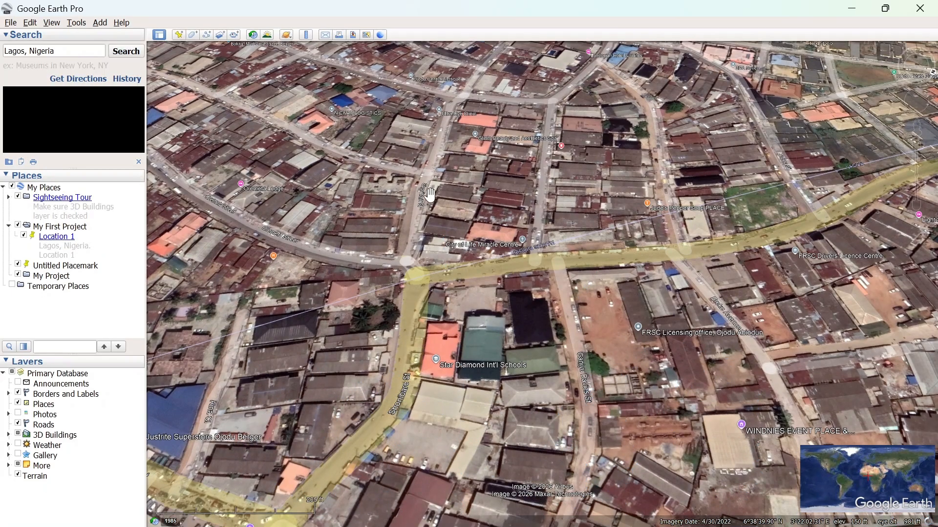